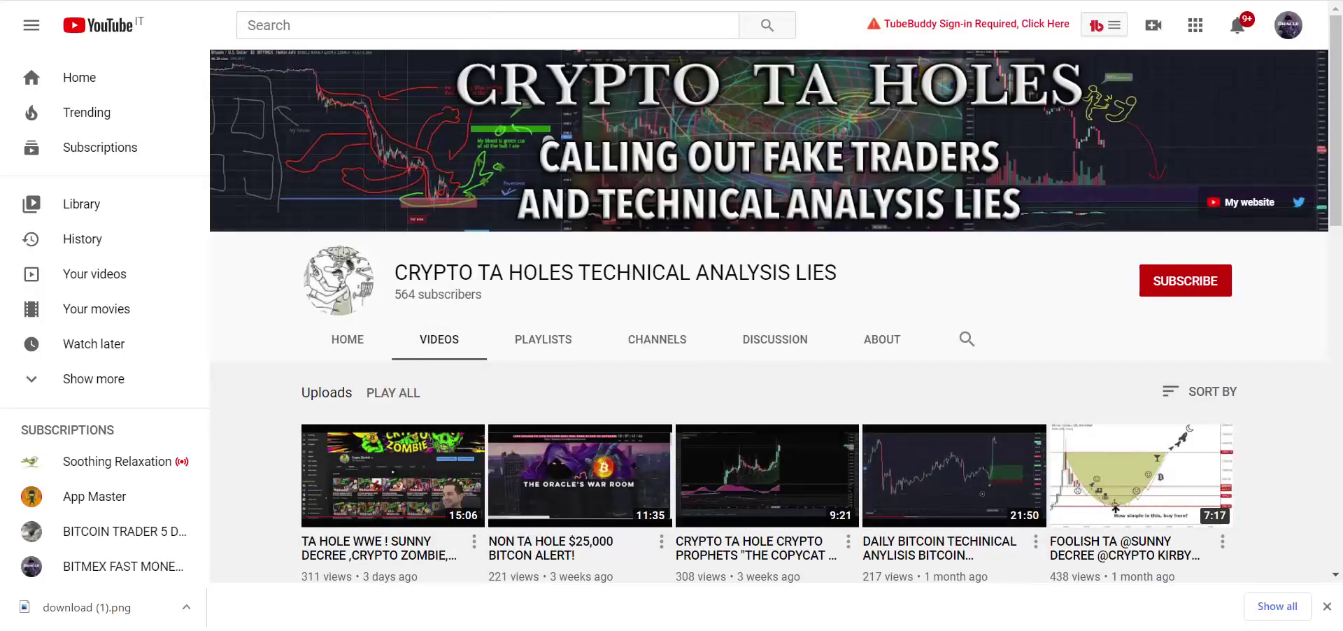
Step back through the subscribed channels, then return to BITMEX FAST MONEY TRADER's videos.
scroll(509, 52, "down", 3)
scroll(510, 52, "up", 3)
key("alt+Left")
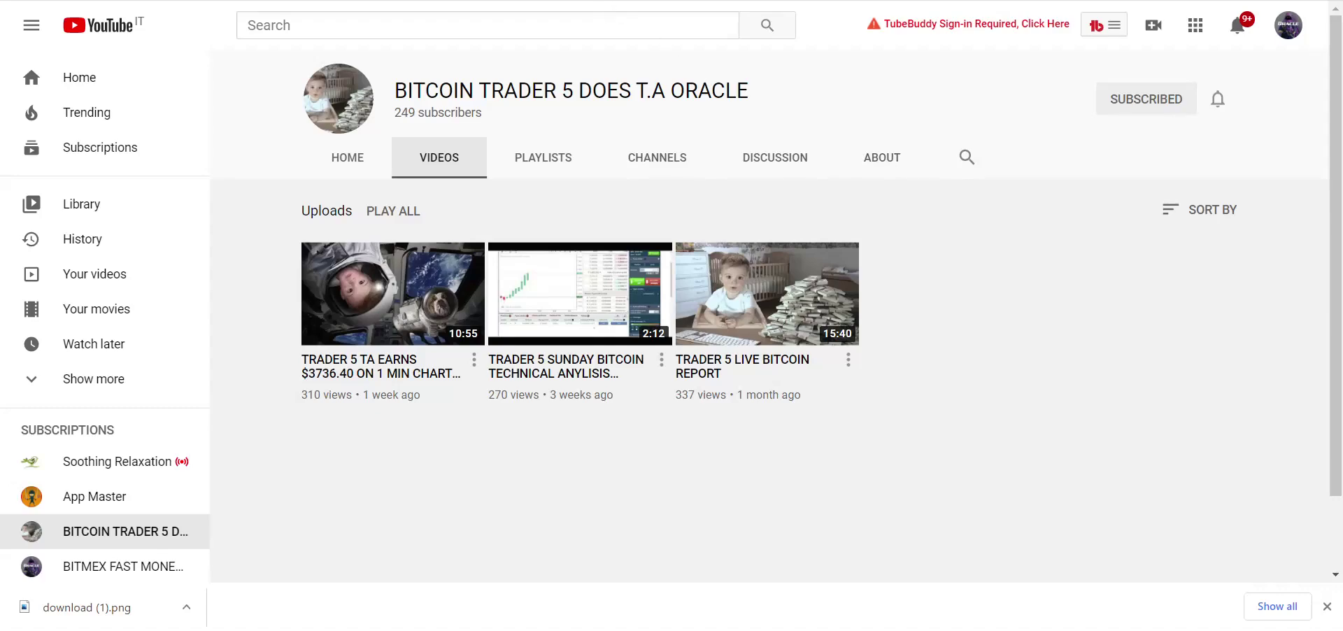
key("alt+Right")
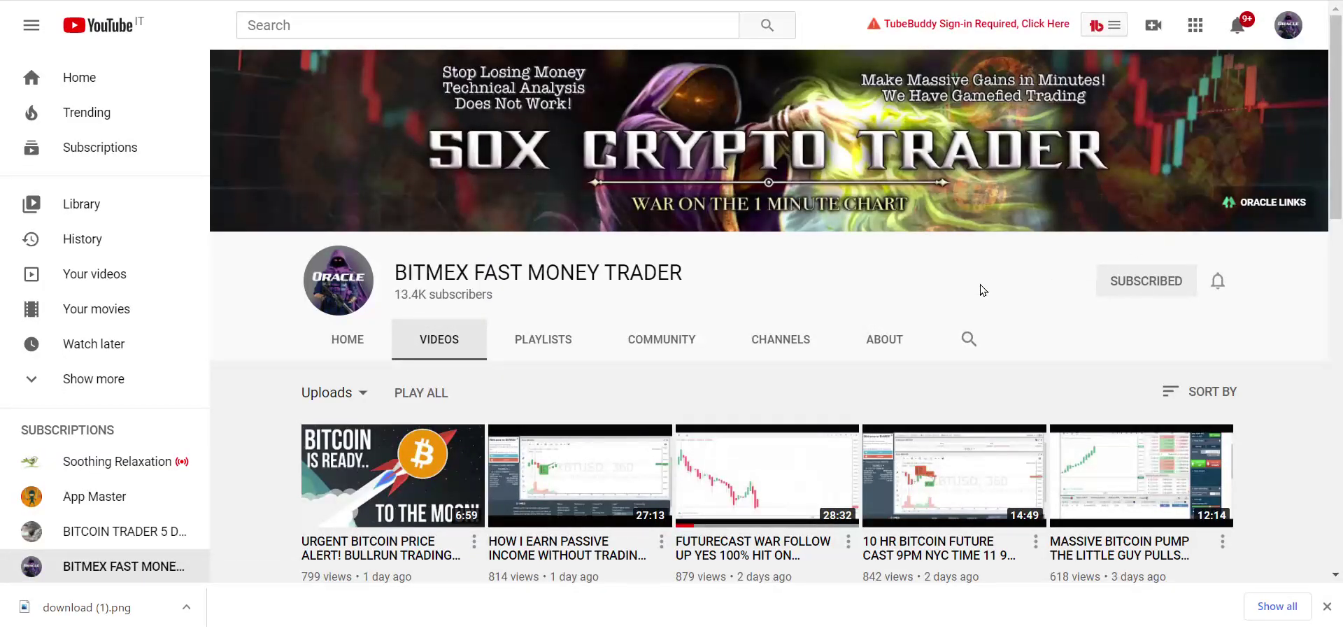
scroll(858, 227, "down", 3)
scroll(1157, 277, "down", 3)
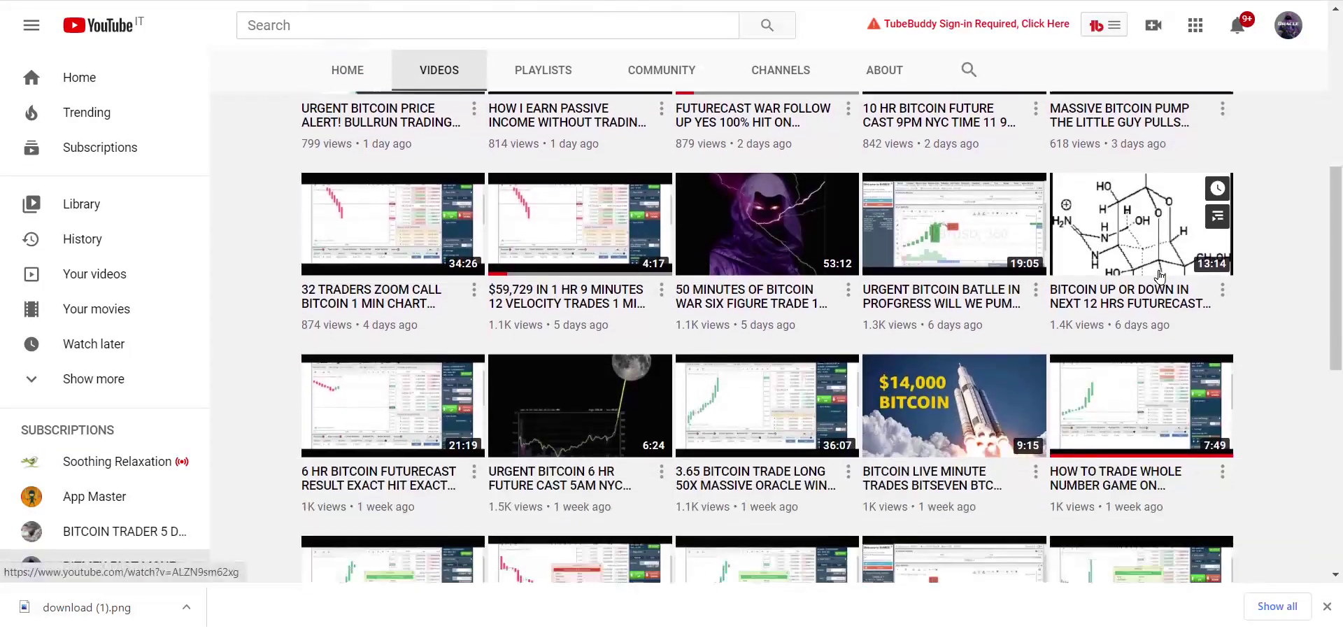
scroll(1156, 277, "up", 3)
scroll(1156, 277, "up", 3)
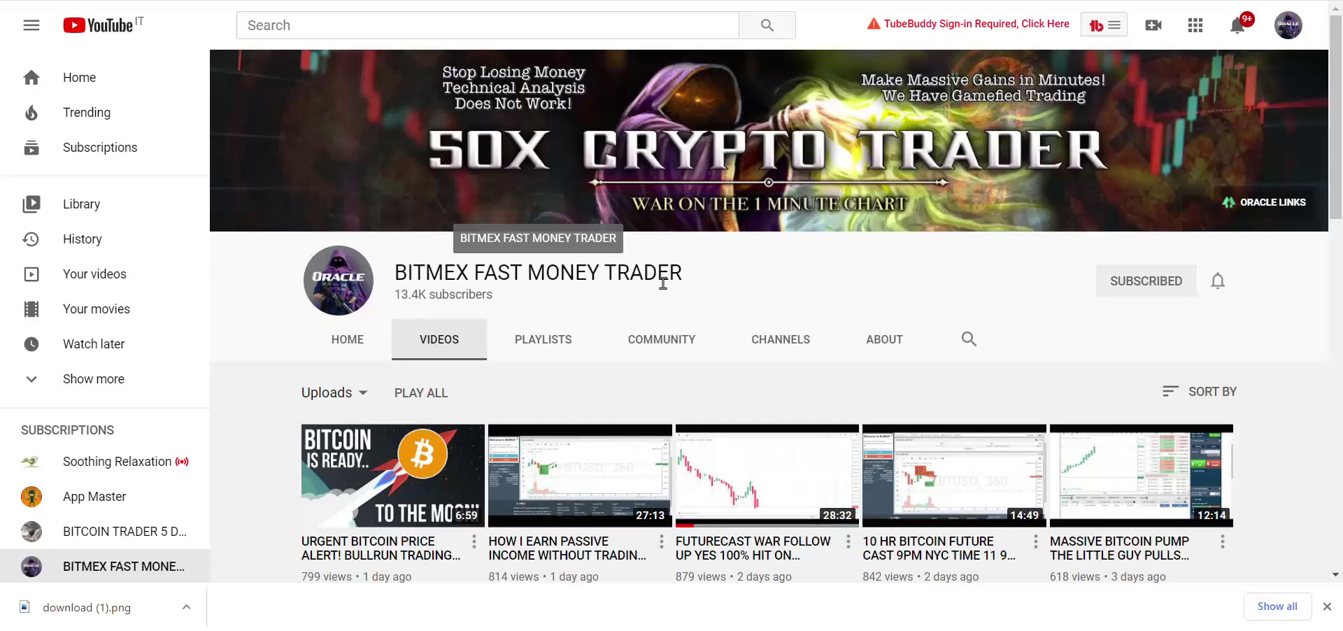
Review BITMEX FAST MONEY TRADER's Playlists, then switch back to the uploaded videos.
left_click(538, 339)
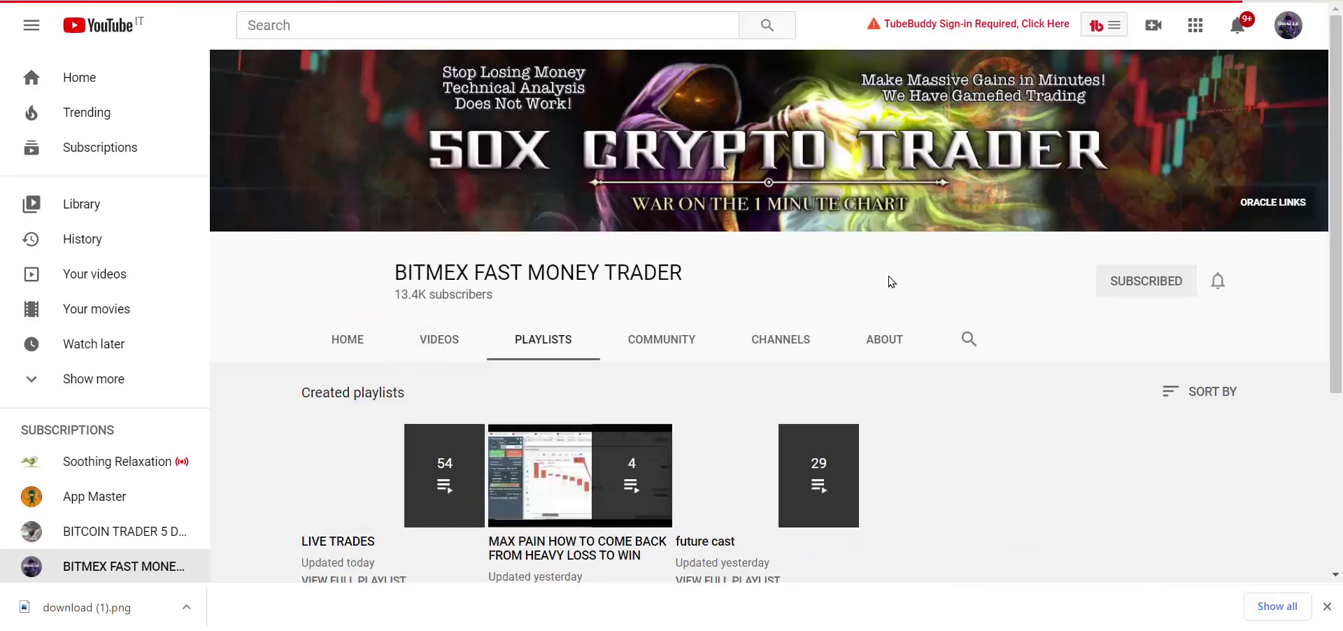
scroll(894, 287, "down", 1)
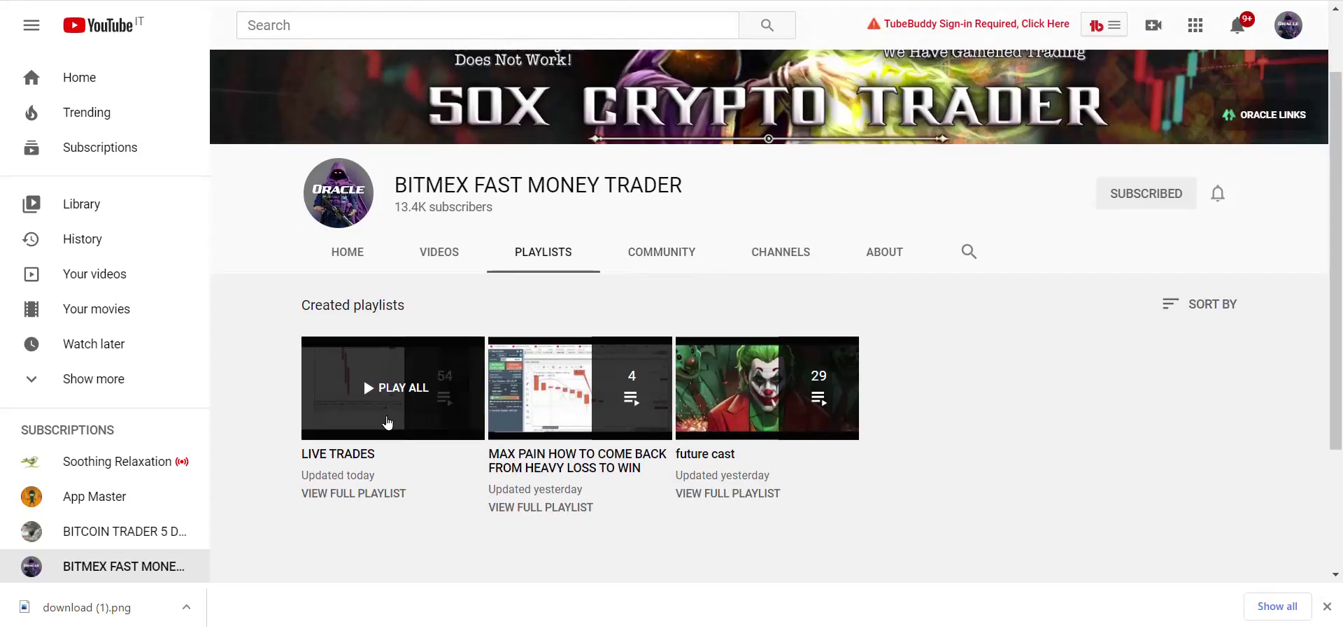
mouse_move(797, 439)
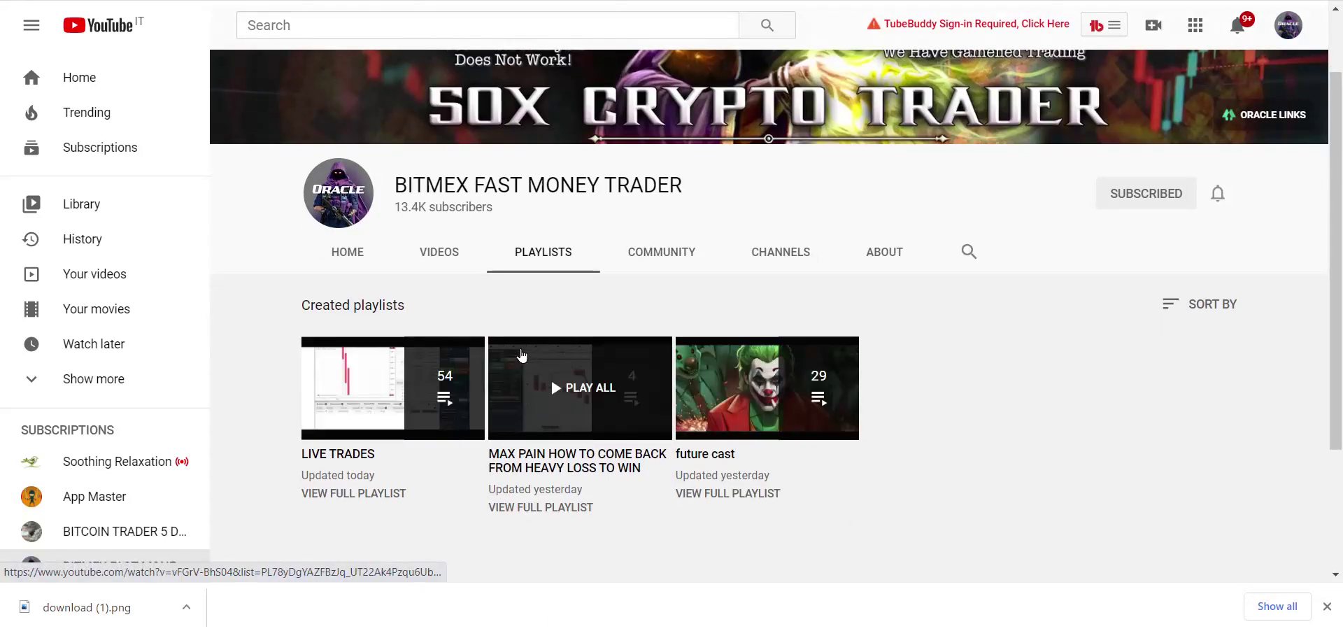
left_click(436, 254)
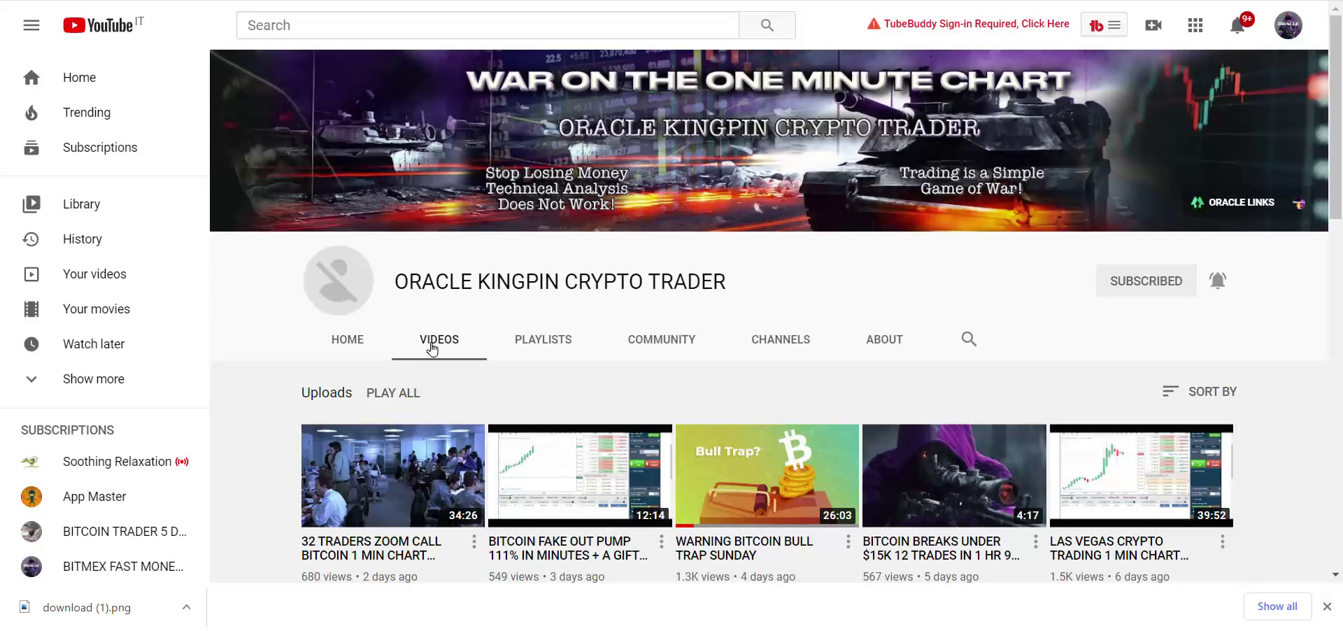
Open the channel's Playlists and view the FREE TRADER LESSONS FOR BITSEVEN playlist.
left_click(426, 348)
left_click(543, 343)
scroll(875, 316, "down", 3)
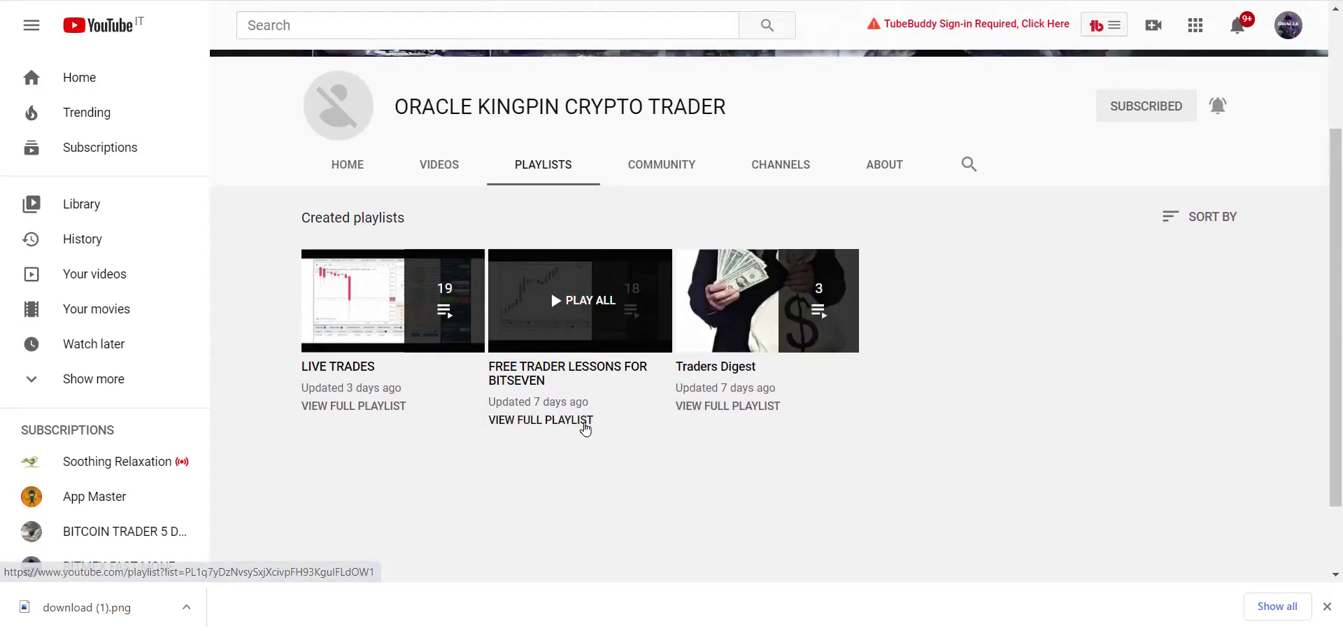
left_click(564, 421)
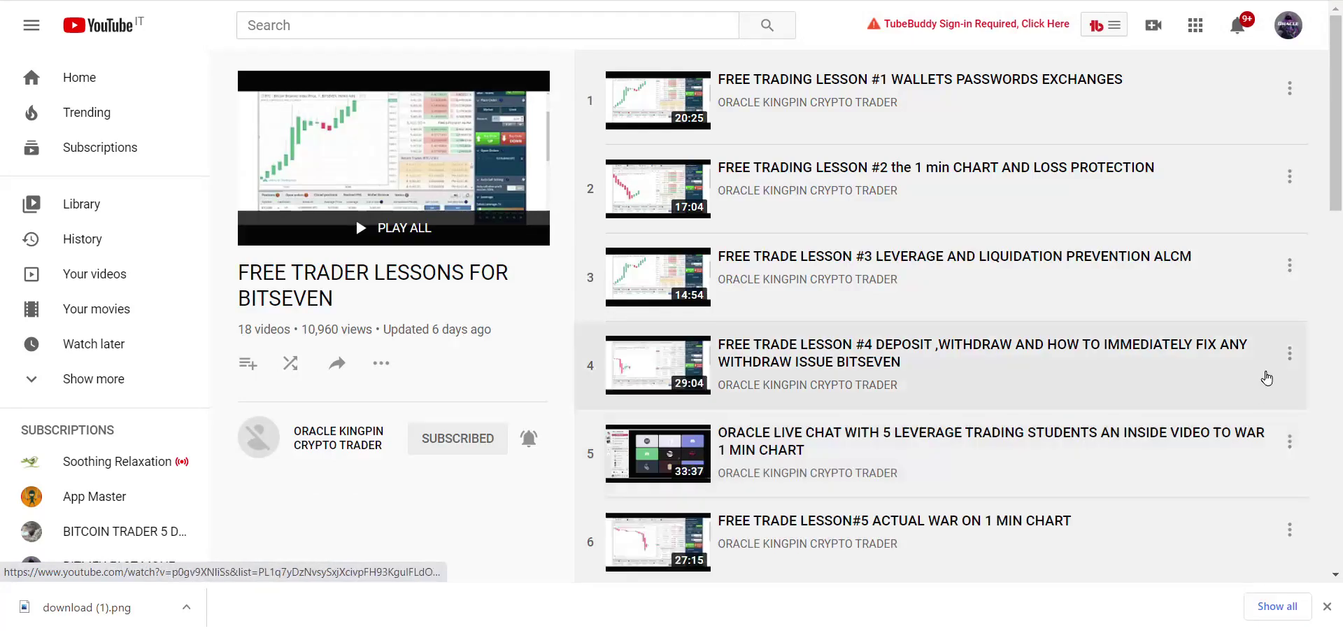
scroll(1185, 210, "down", 10)
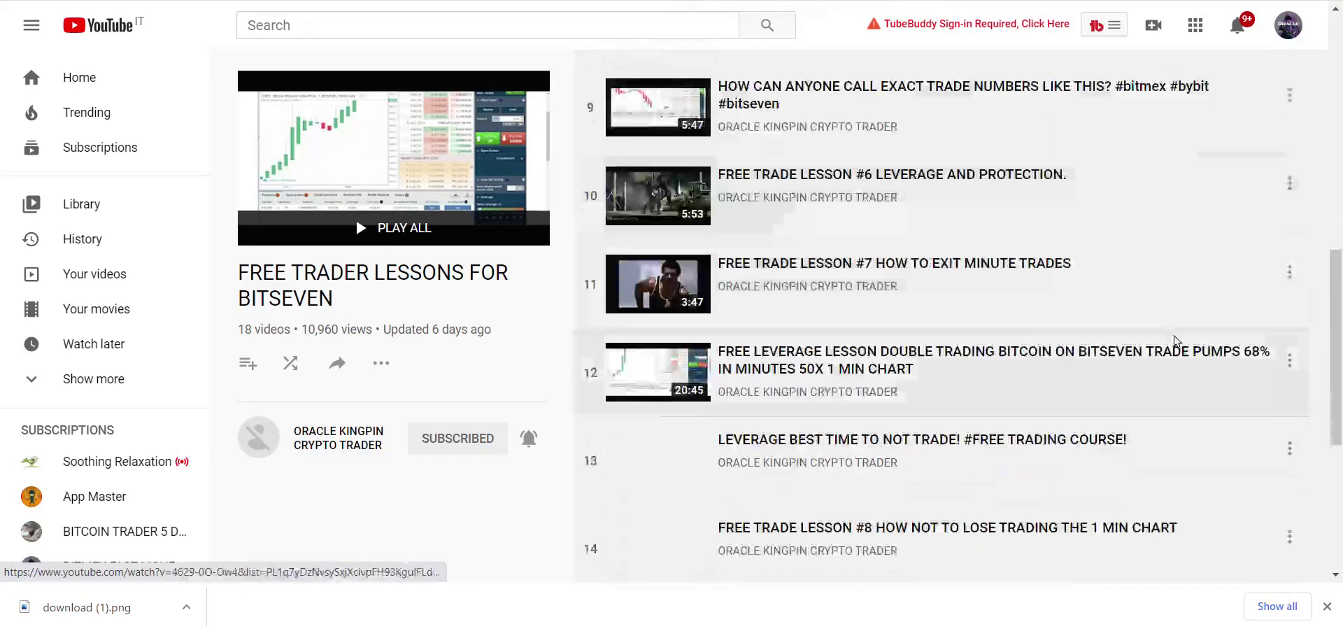
scroll(1168, 294, "up", 6)
scroll(1165, 306, "up", 4)
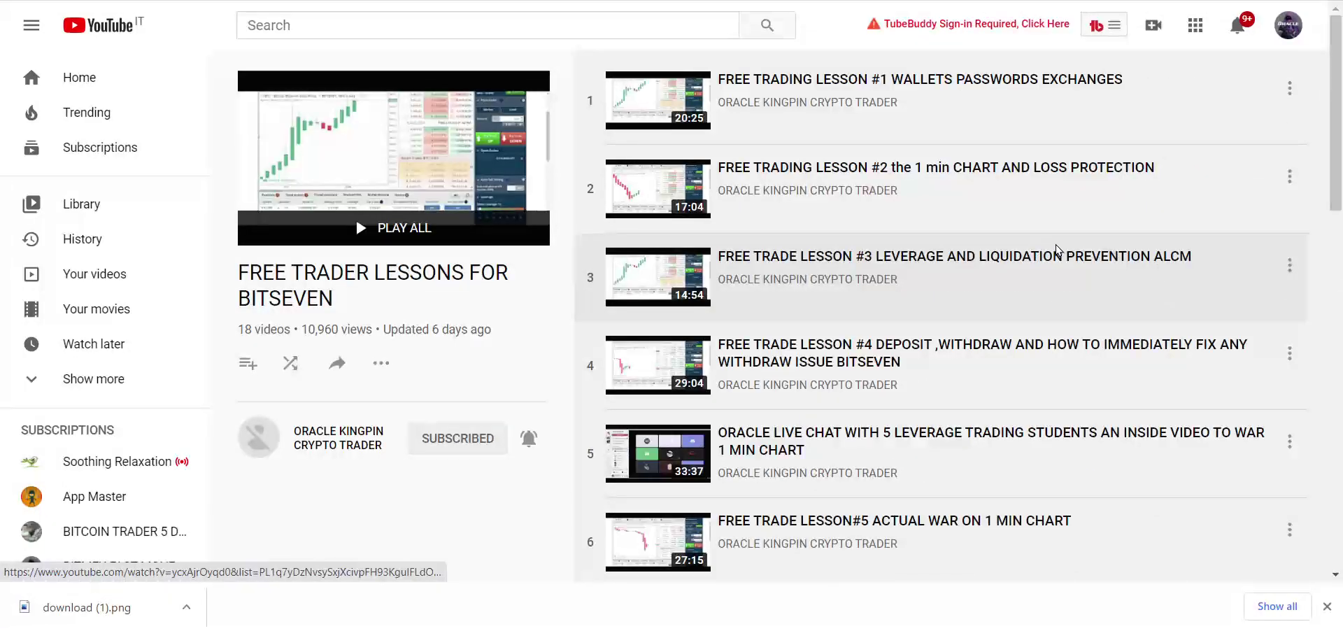
Open the ORACLE FAST CRYPTO PASSIVE INCOME channel and browse its videos.
left_click(198, 1)
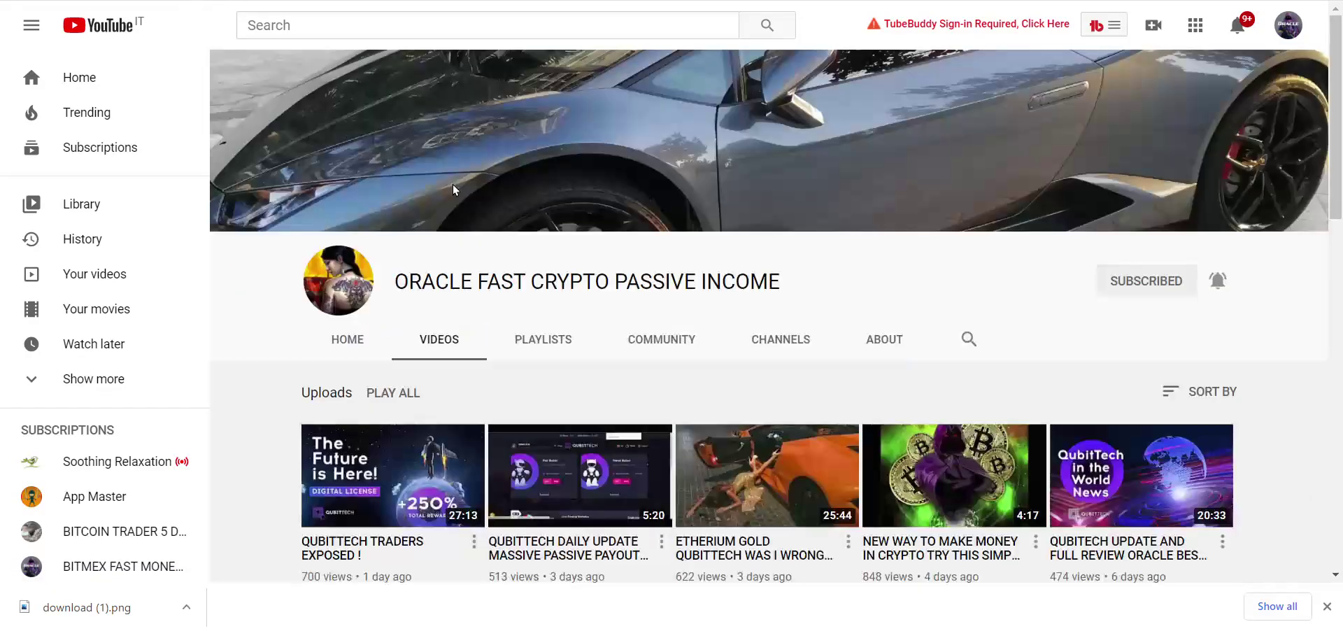
scroll(627, 264, "down", 3)
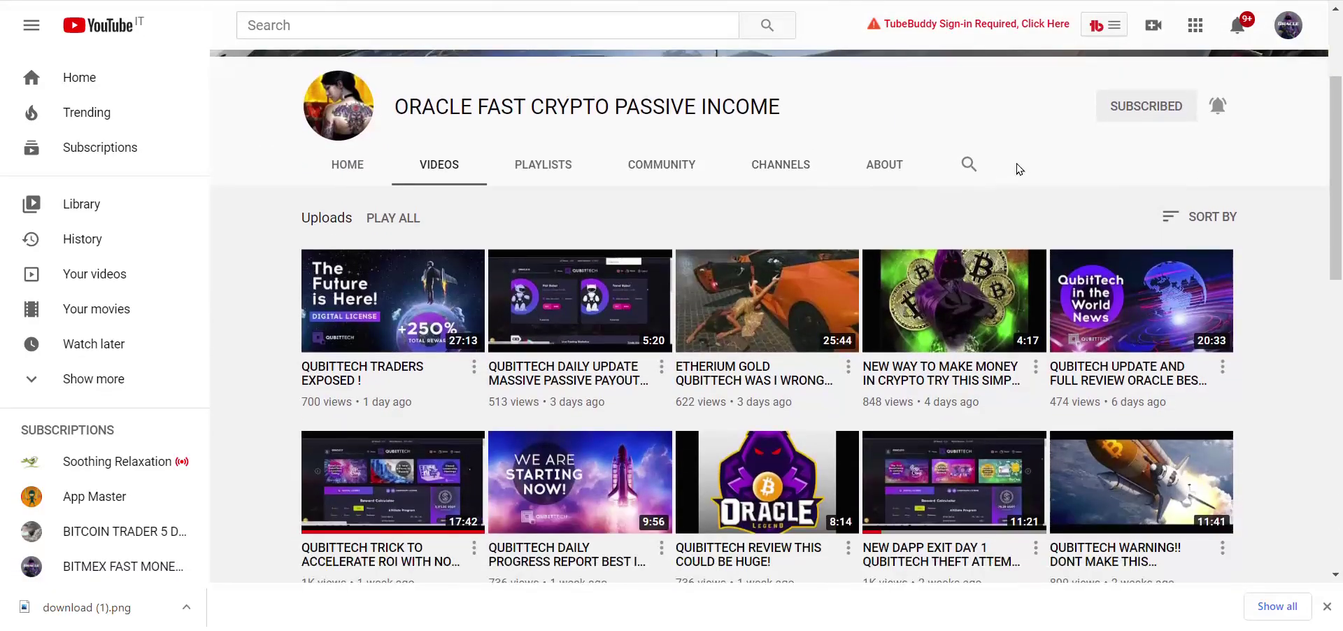
scroll(1023, 167, "down", 1)
scroll(784, 143, "up", 3)
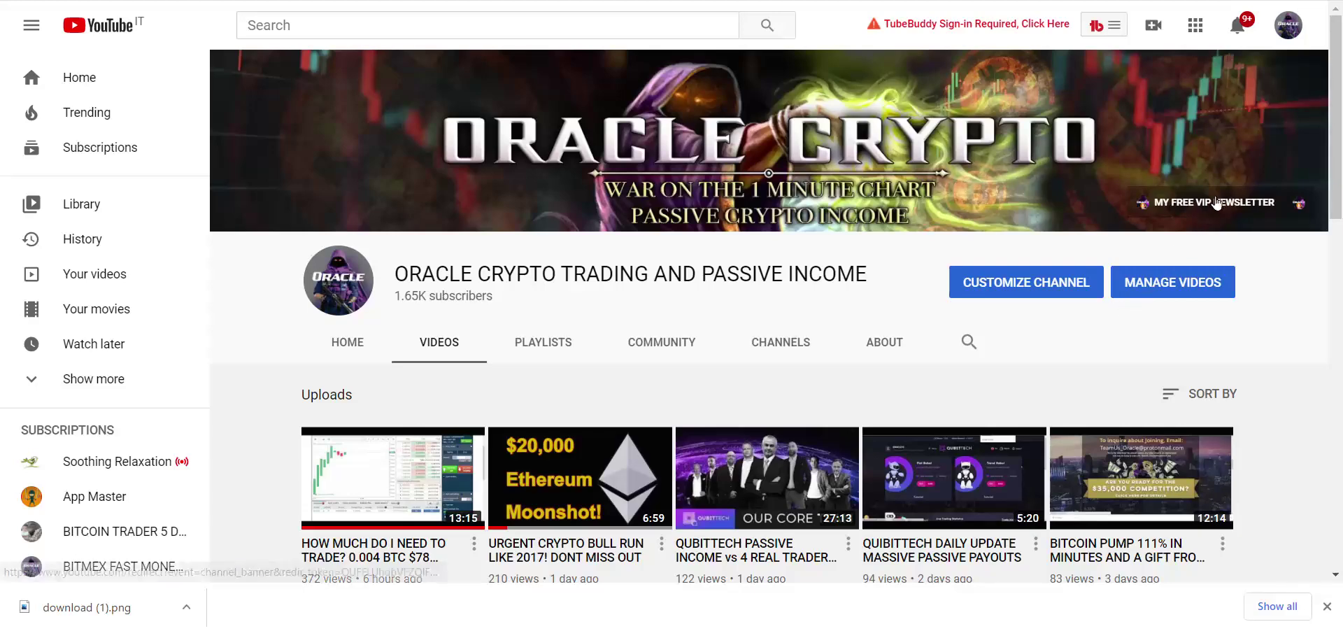
Browse the Oracle channel's uploaded videos.
scroll(1215, 206, "down", 3)
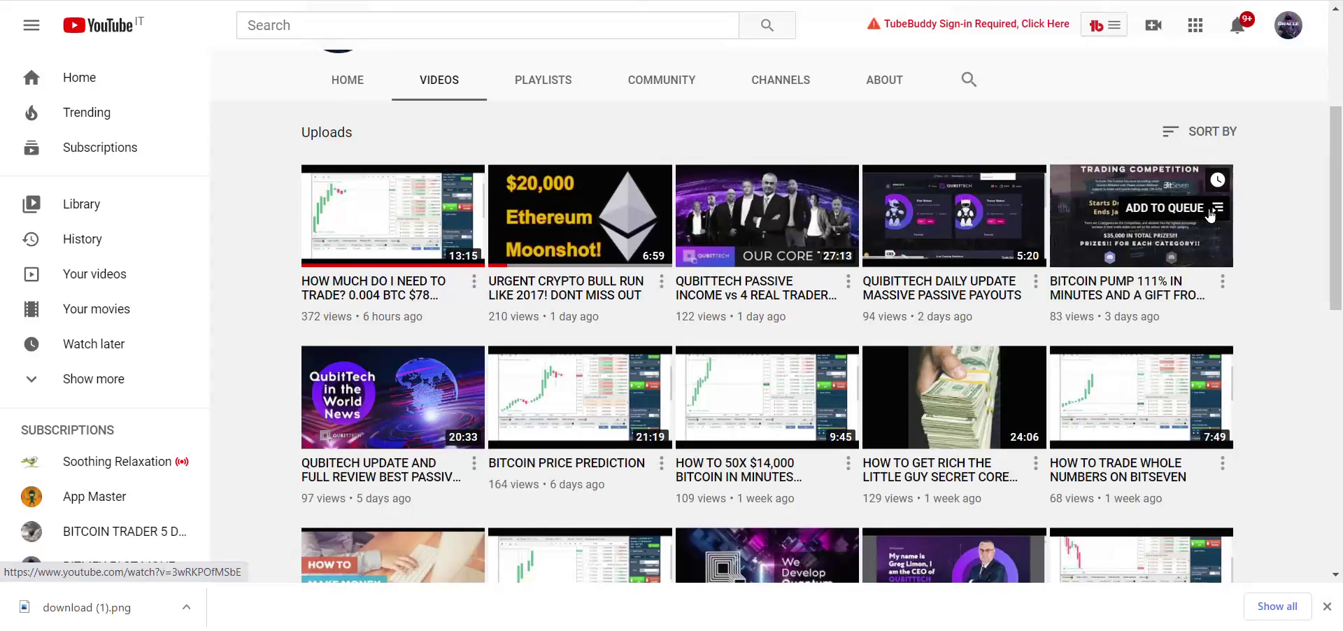
scroll(1207, 213, "up", 2)
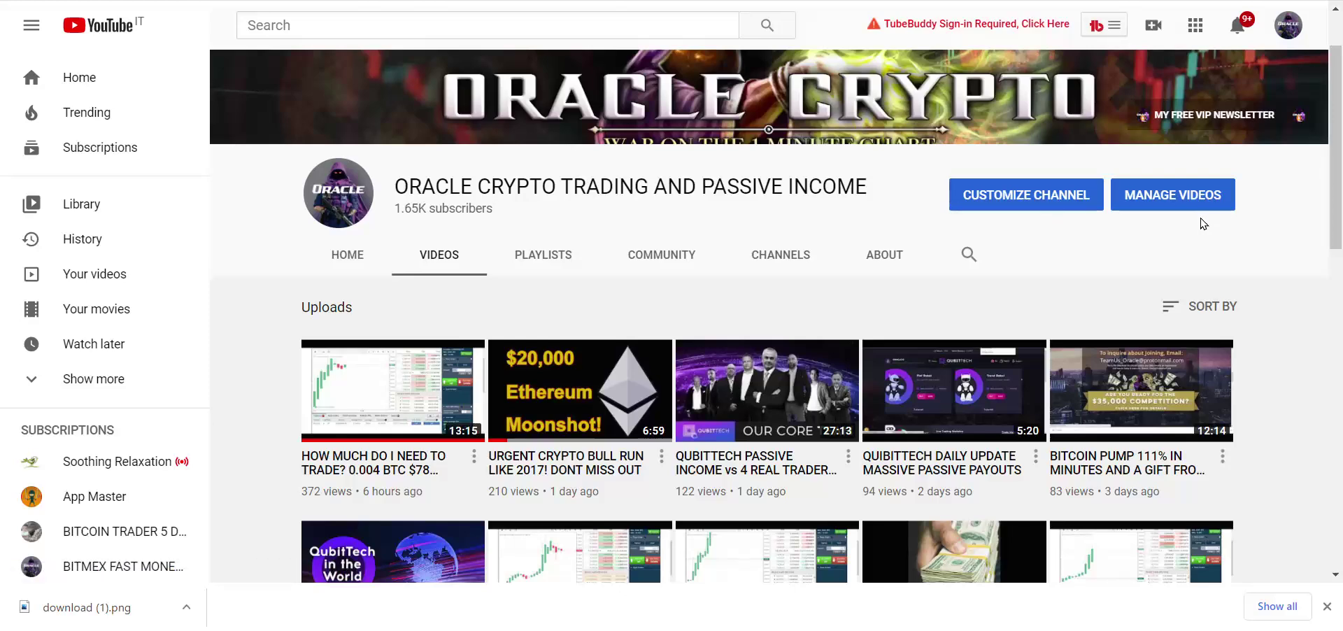
scroll(1203, 224, "down", 1)
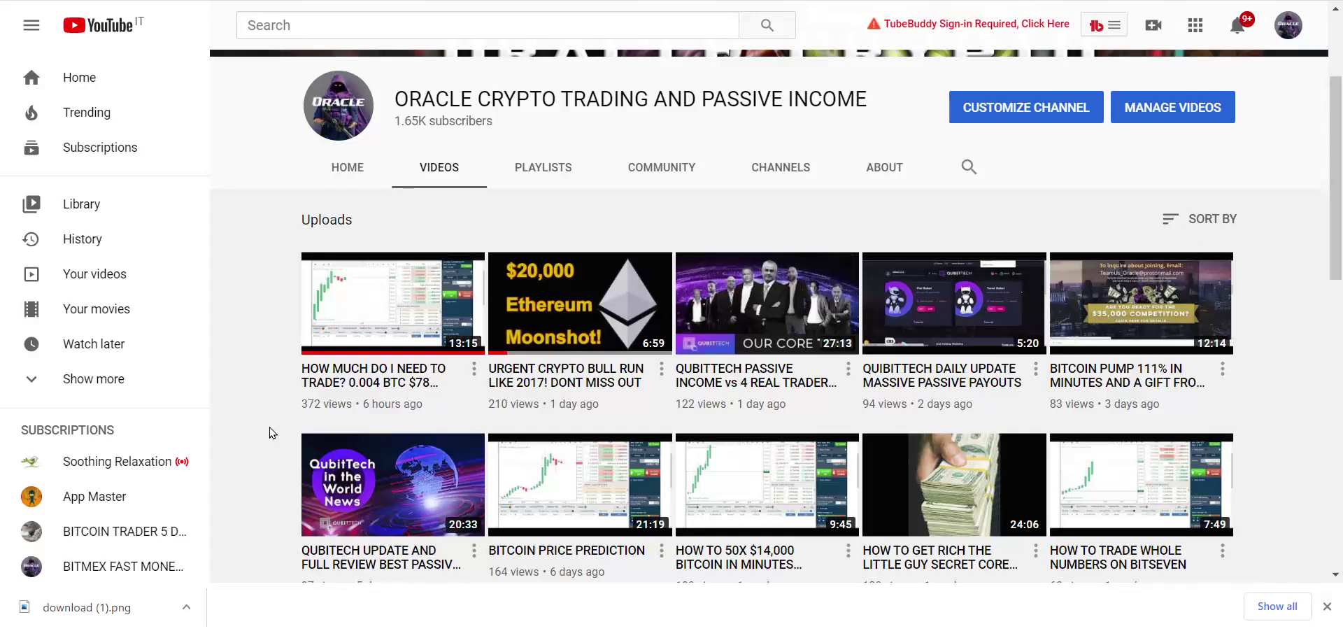
mouse_move(395, 401)
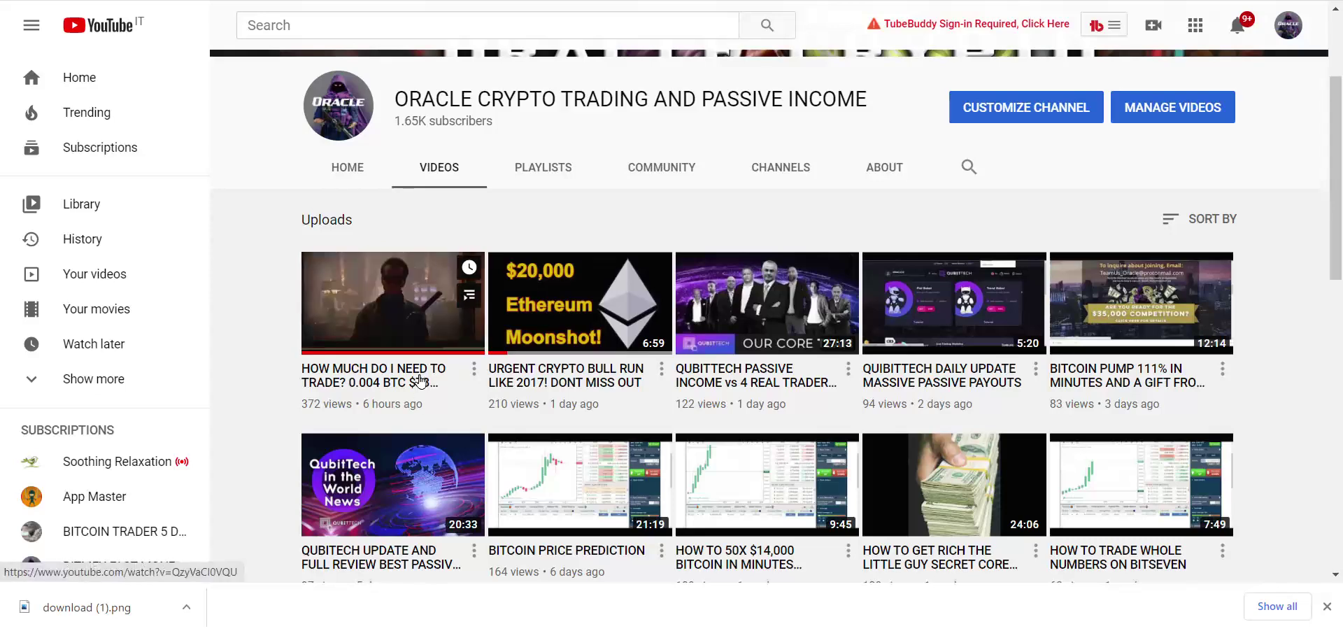
scroll(510, 268, "up", 3)
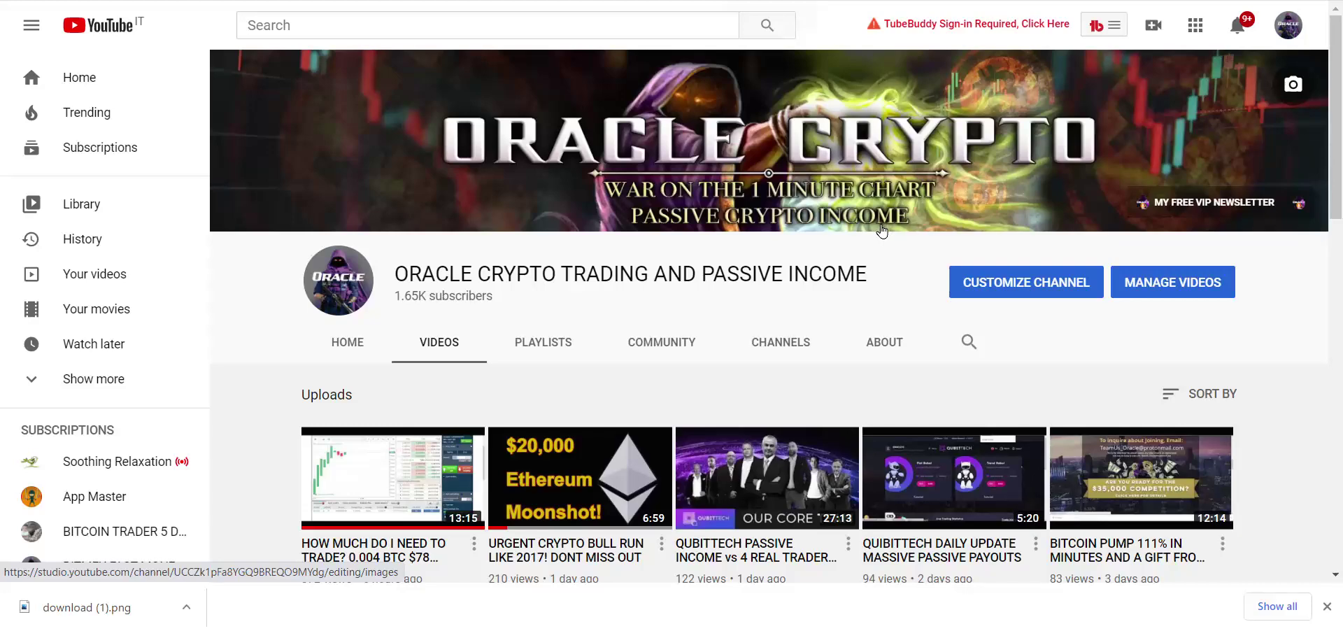
Review the Oracle channel's playlists, then return to its Videos tab.
left_click(544, 341)
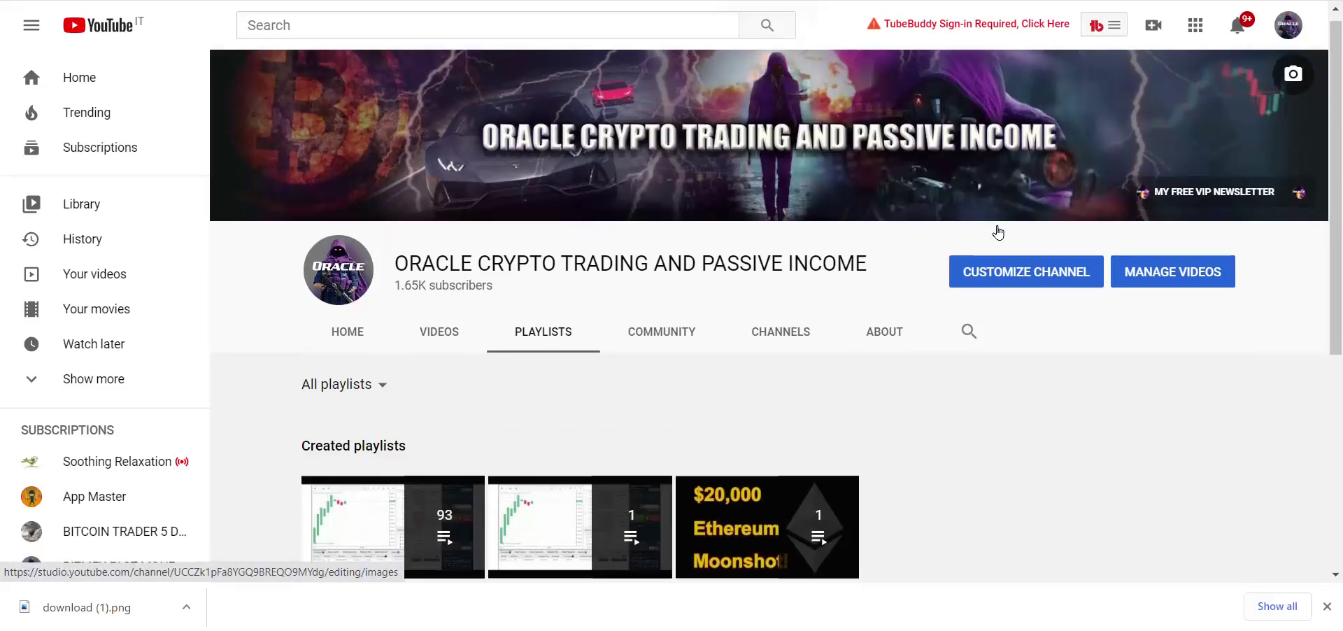
scroll(999, 231, "down", 3)
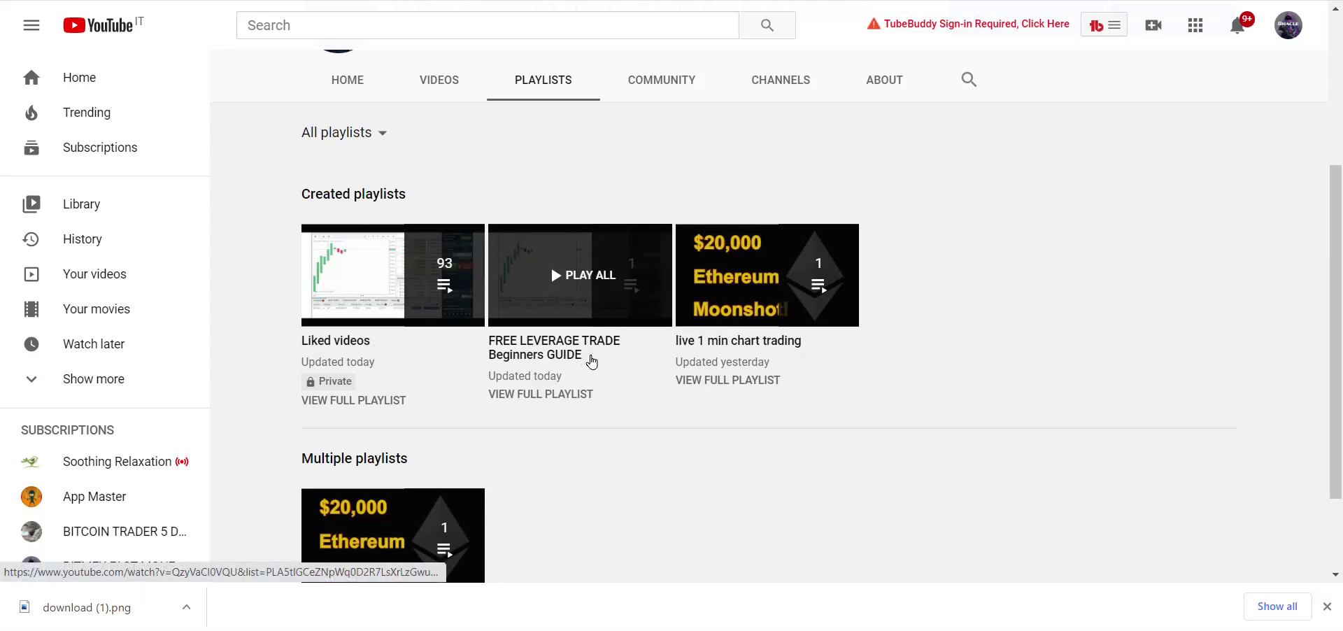
scroll(560, 364, "up", 4)
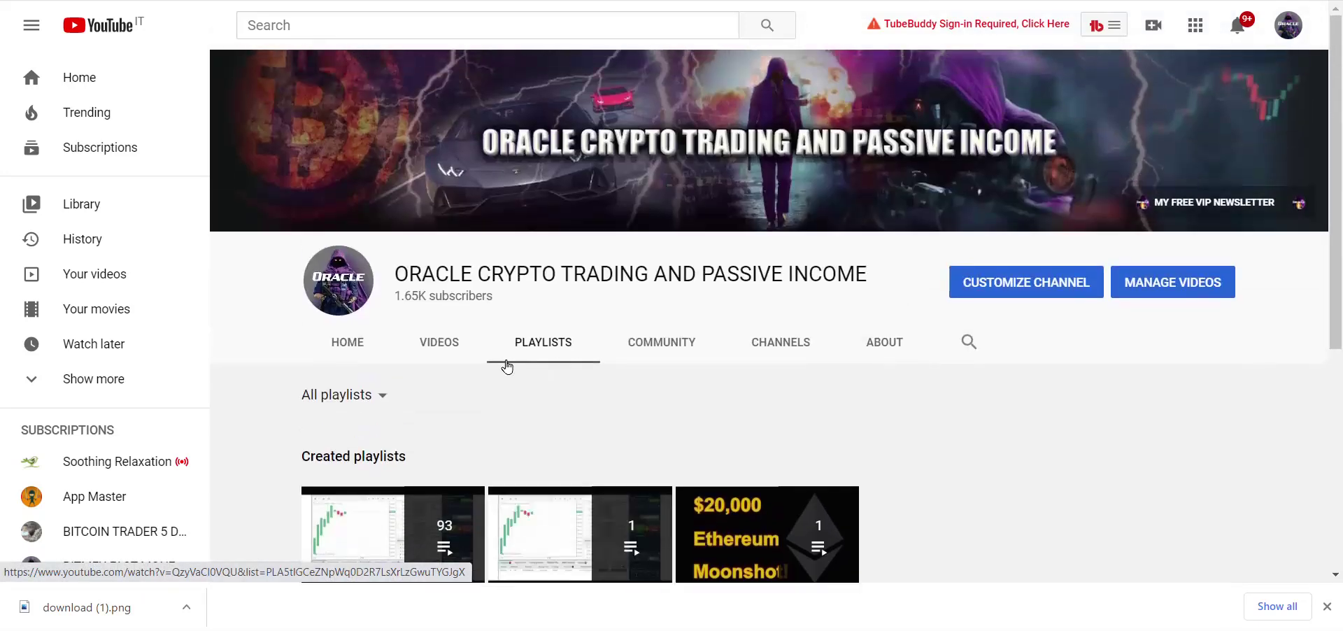
left_click(462, 346)
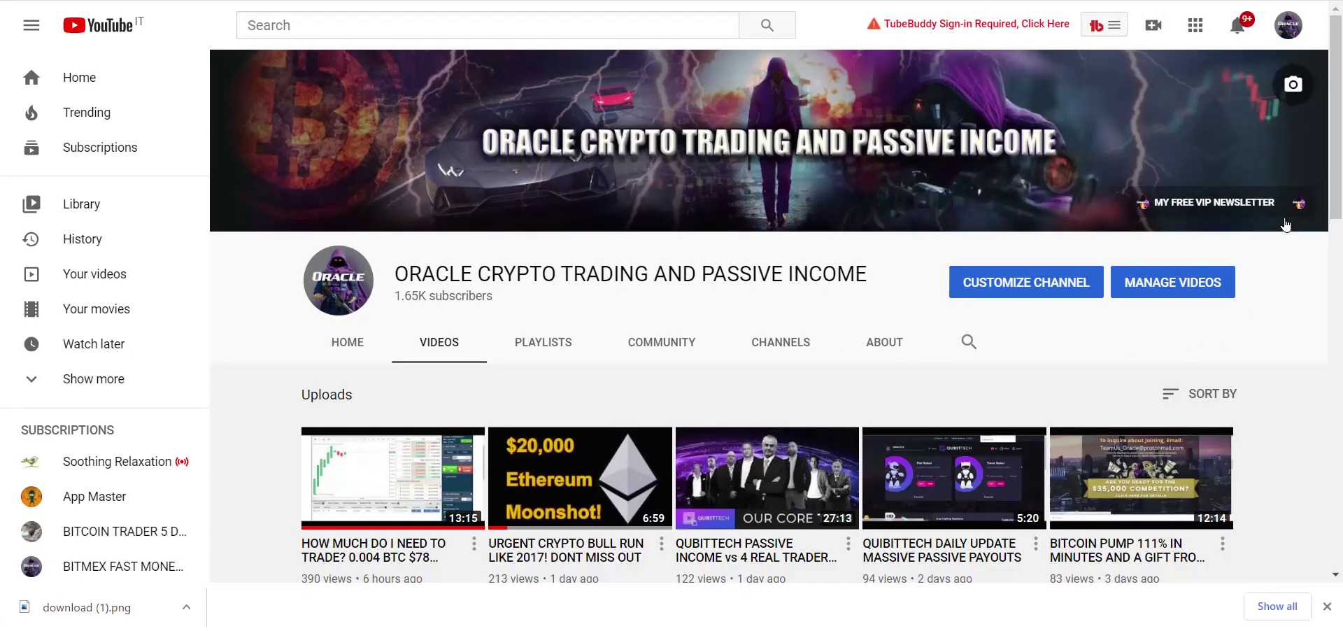
scroll(1284, 231, "down", 2)
scroll(1284, 231, "up", 2)
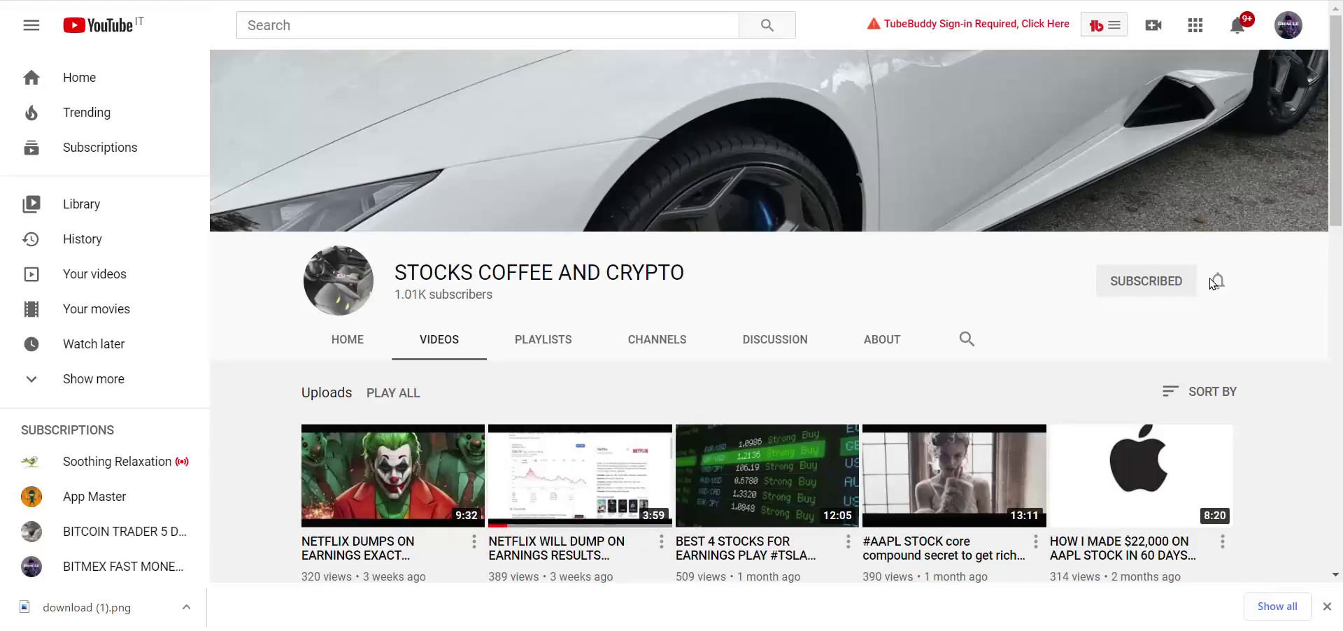
Scroll through the STOCKS COFFEE AND CRYPTO channel's uploads.
scroll(1247, 286, "down", 4)
scroll(1252, 284, "down", 3)
scroll(1255, 293, "down", 3)
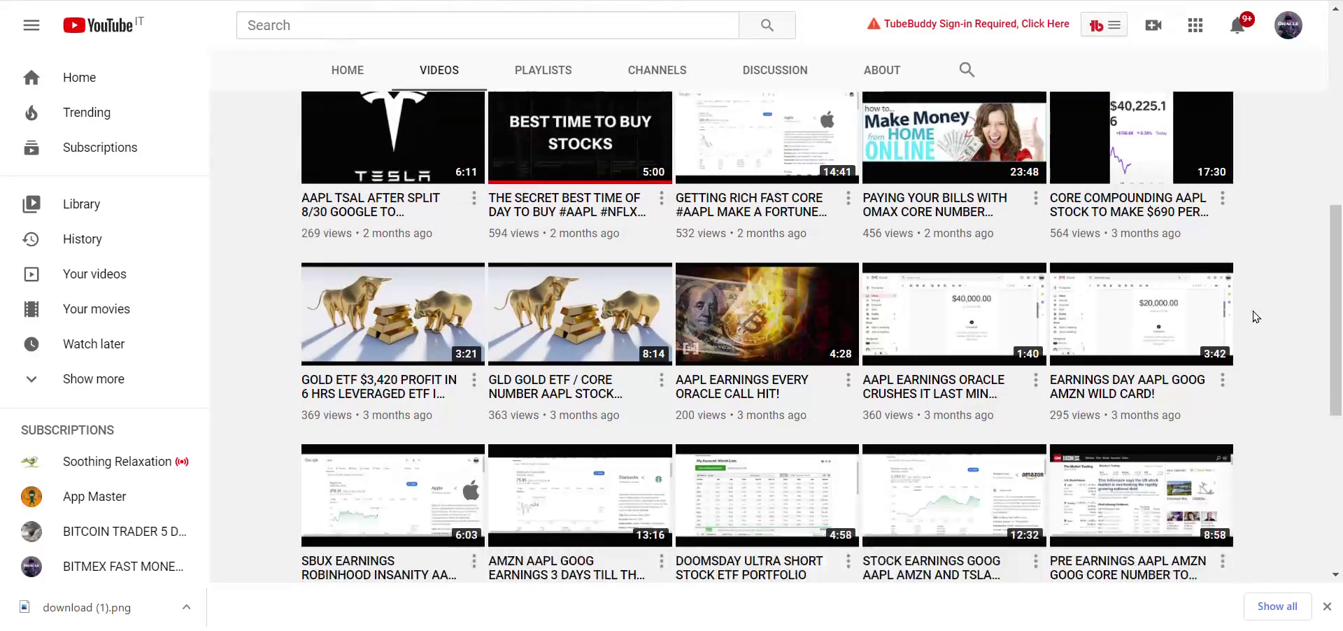
scroll(1253, 315, "up", 3)
scroll(1249, 308, "up", 6)
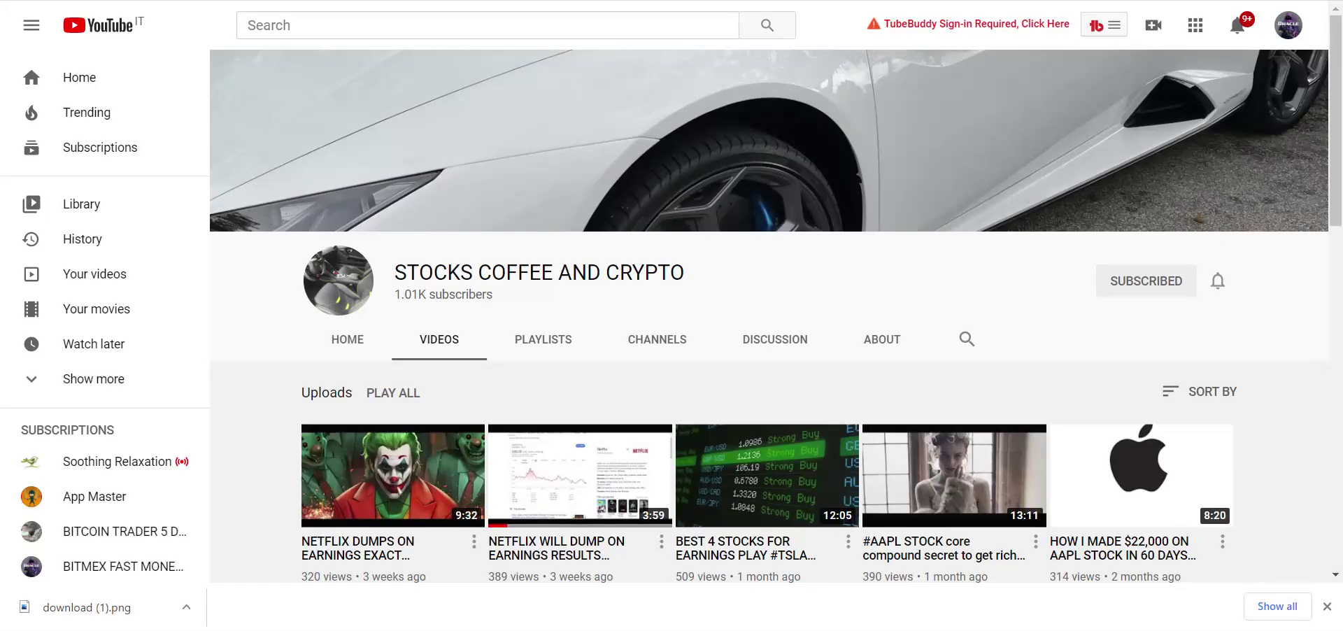
Go back to VAG HACKER's videos, check the Cocoscope tab, then open the 0.004 BTC video.
key("alt+Left")
scroll(1096, 160, "down", 1)
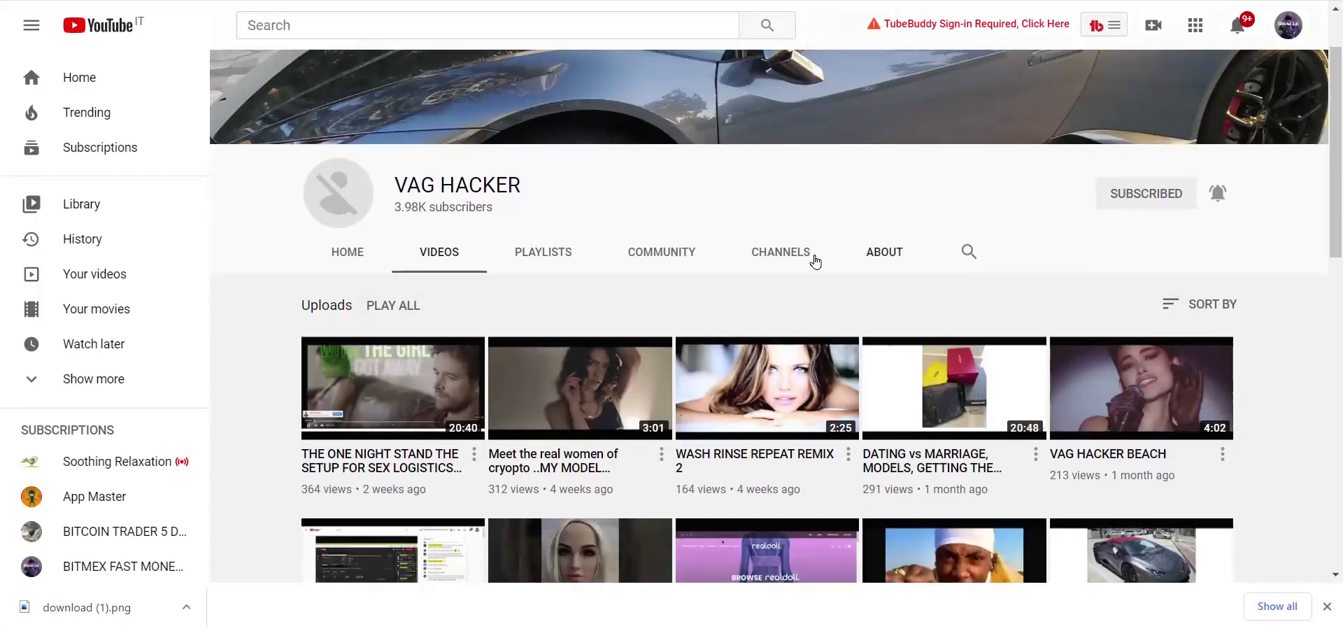
left_click(443, 253)
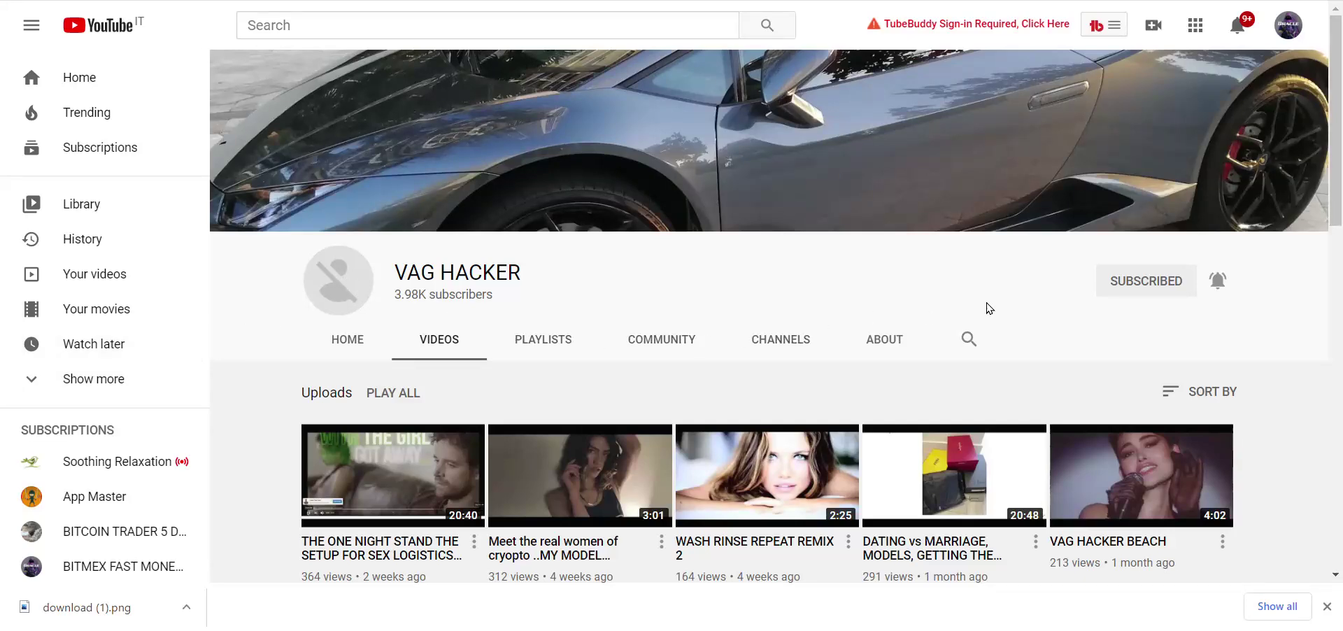
scroll(992, 307, "down", 2)
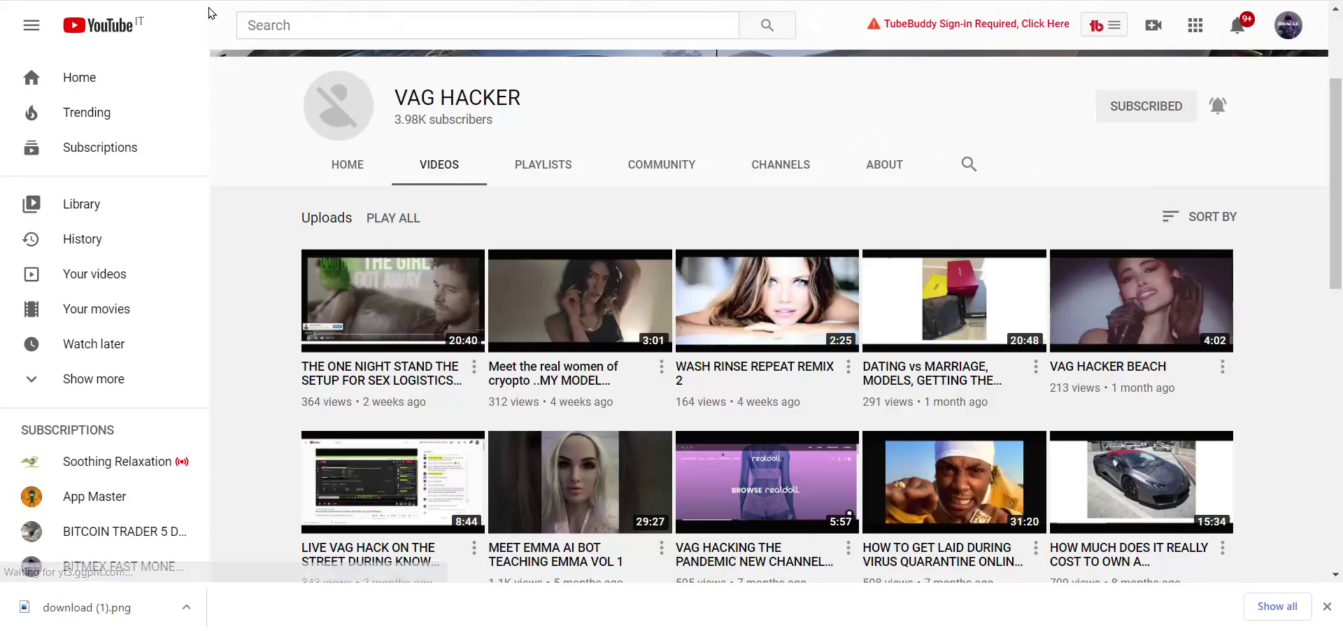
key("ctrl+Tab")
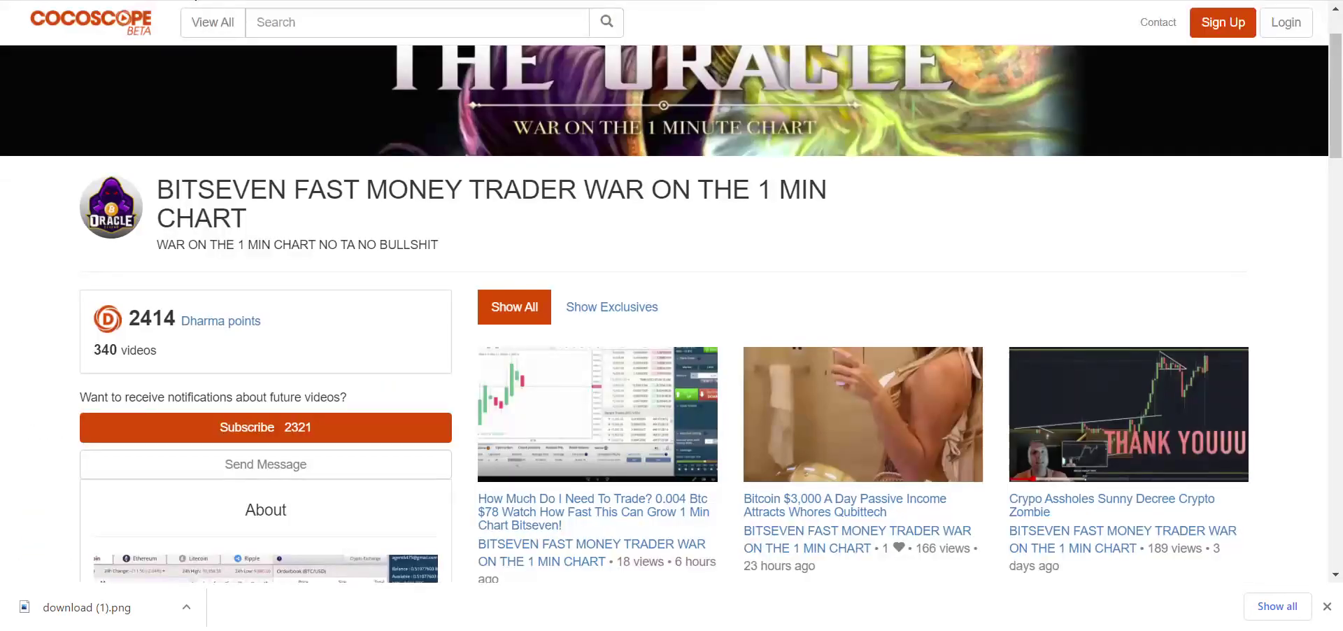
key("ctrl+Tab")
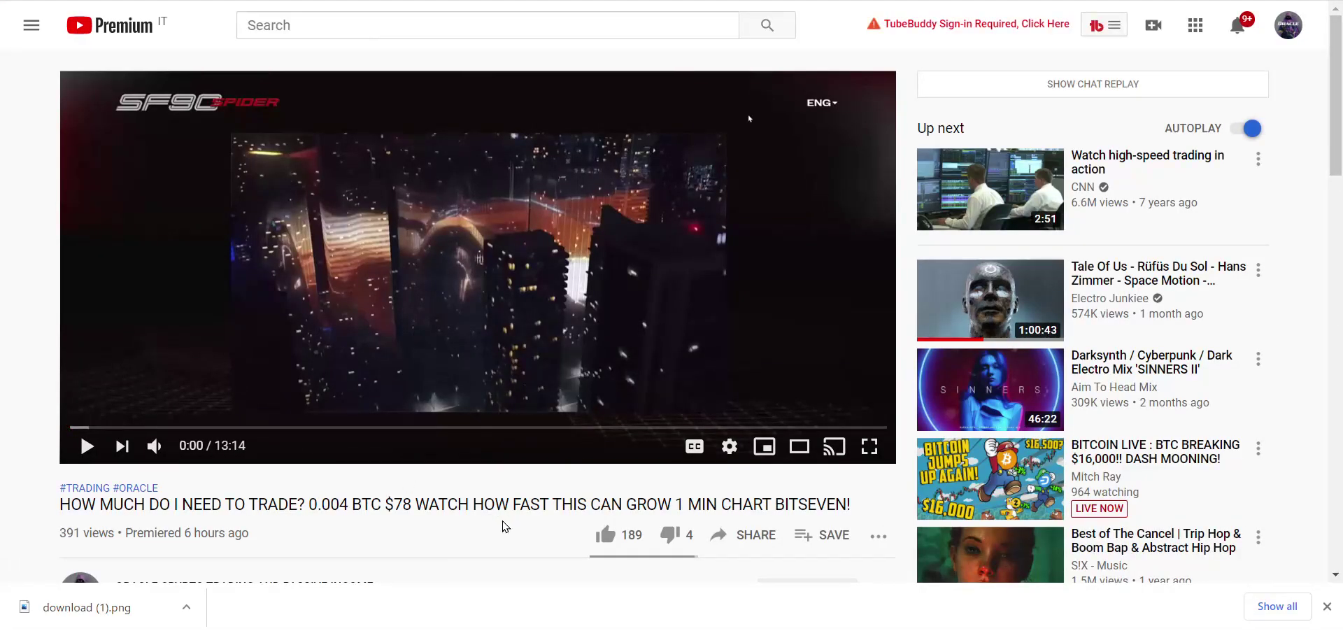
scroll(505, 527, "down", 5)
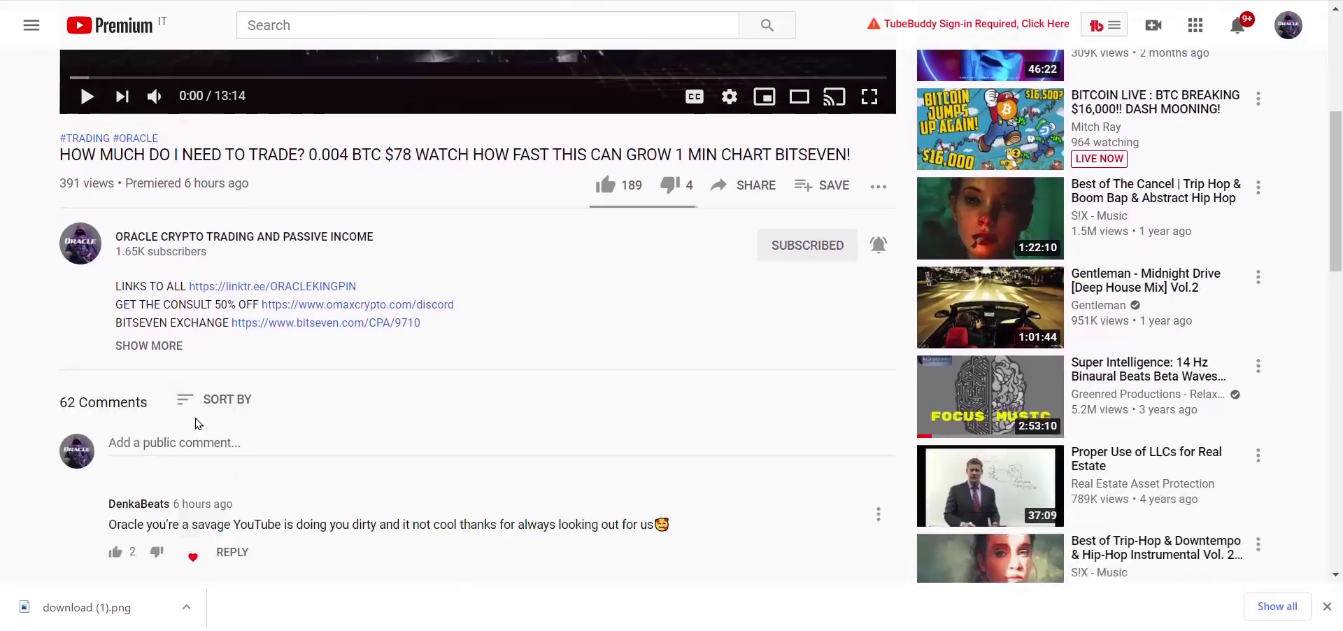
scroll(465, 390, "down", 5)
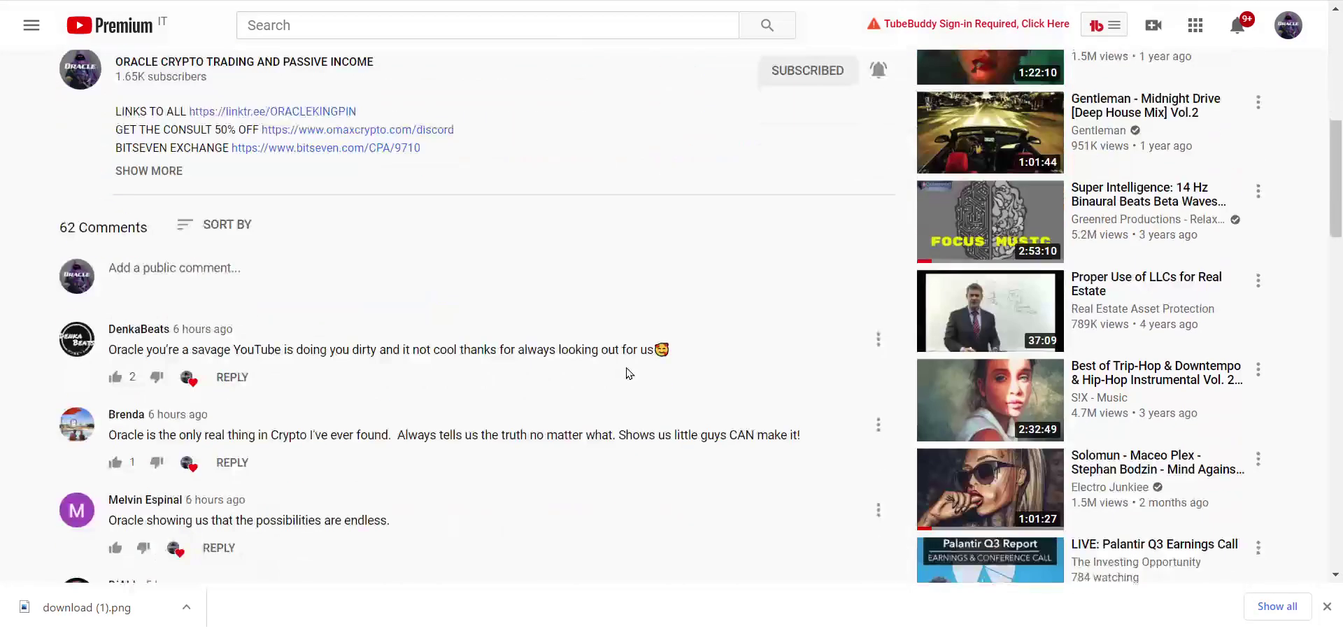
scroll(627, 373, "down", 4)
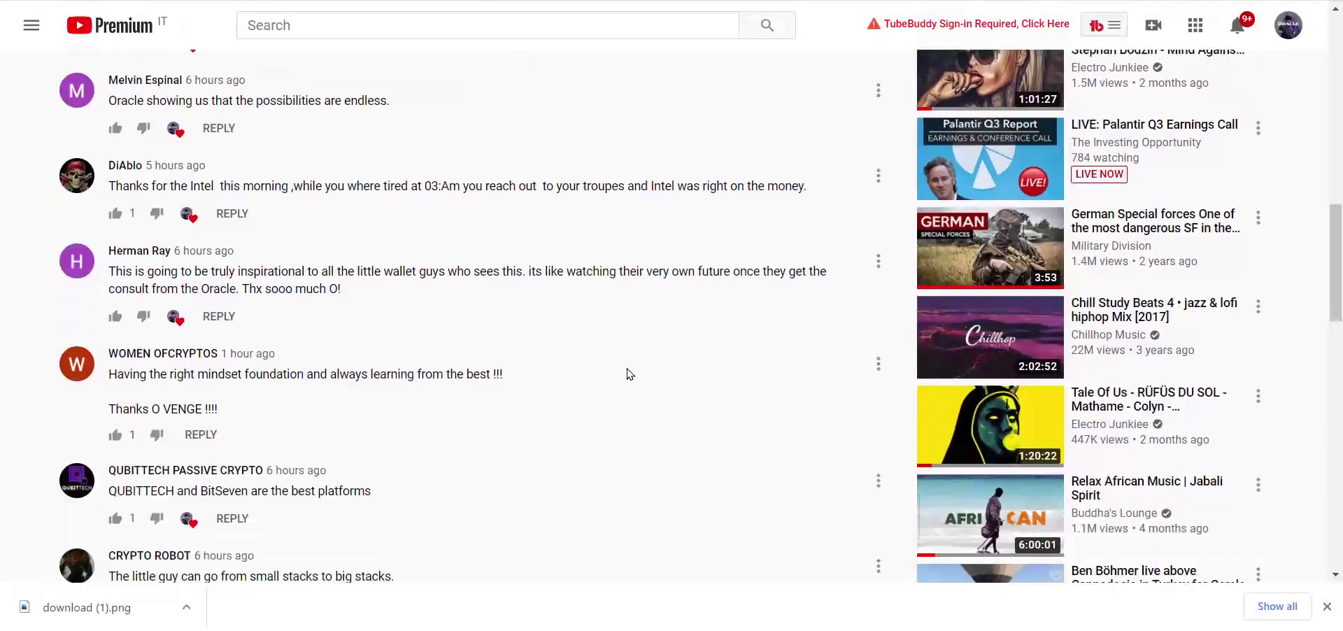
scroll(628, 373, "down", 5)
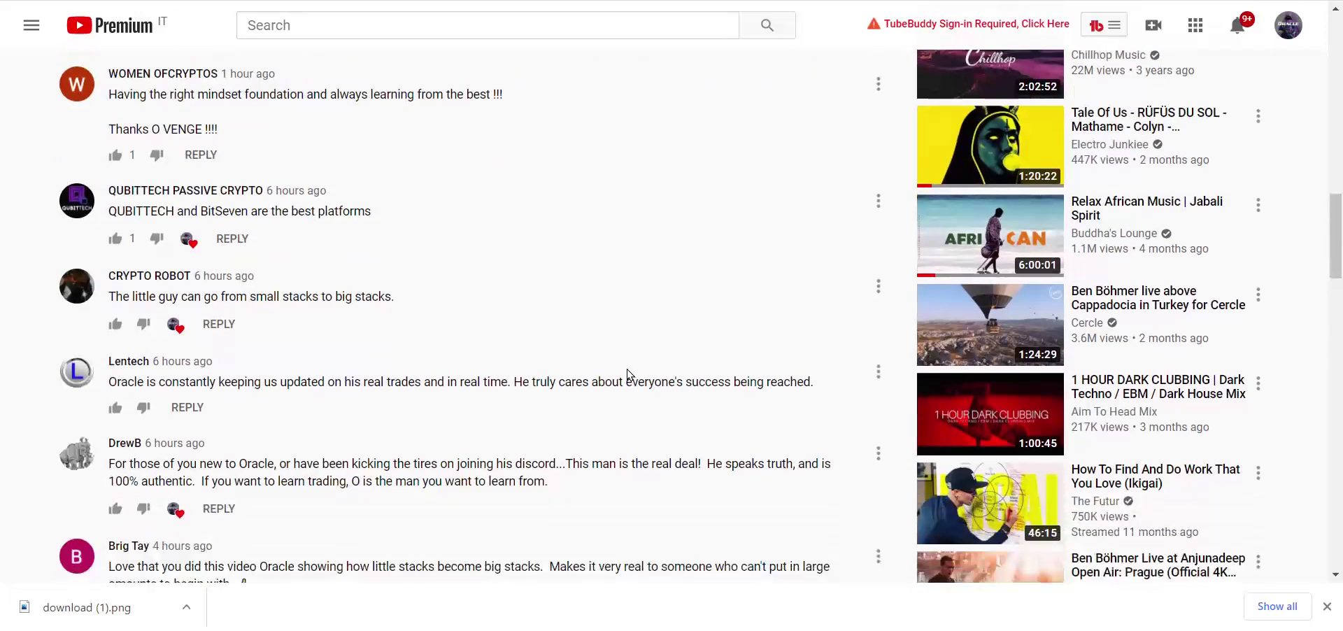
scroll(628, 375, "down", 4)
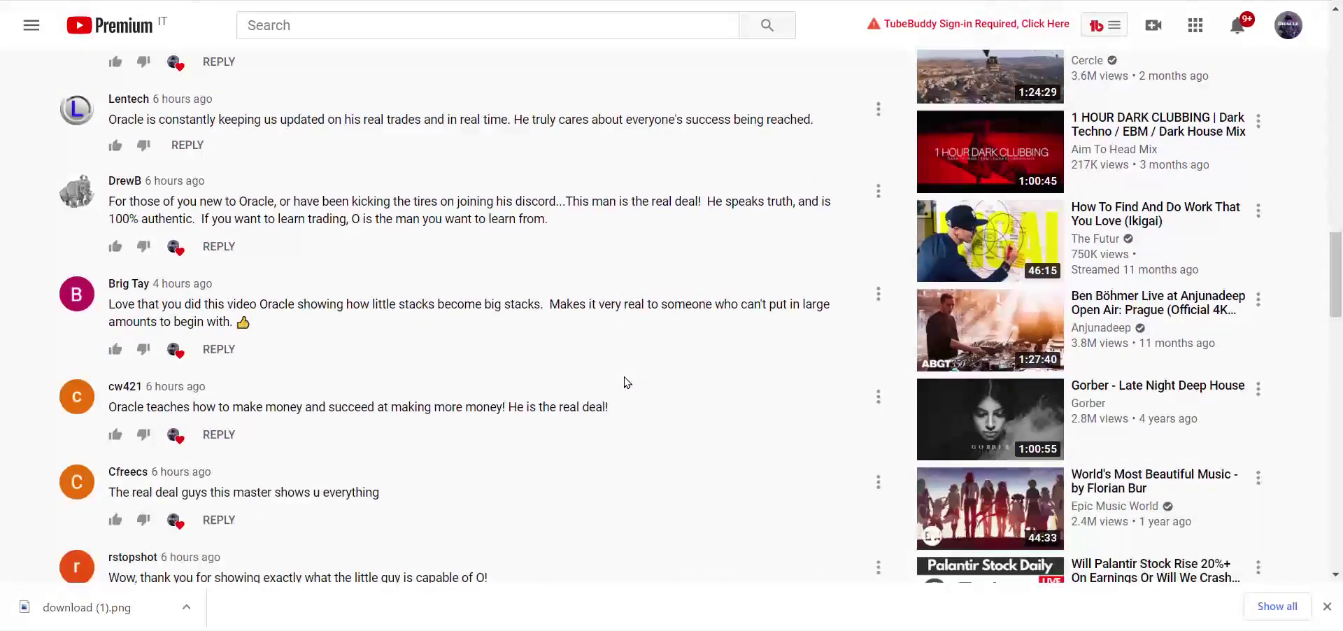
scroll(628, 383, "down", 4)
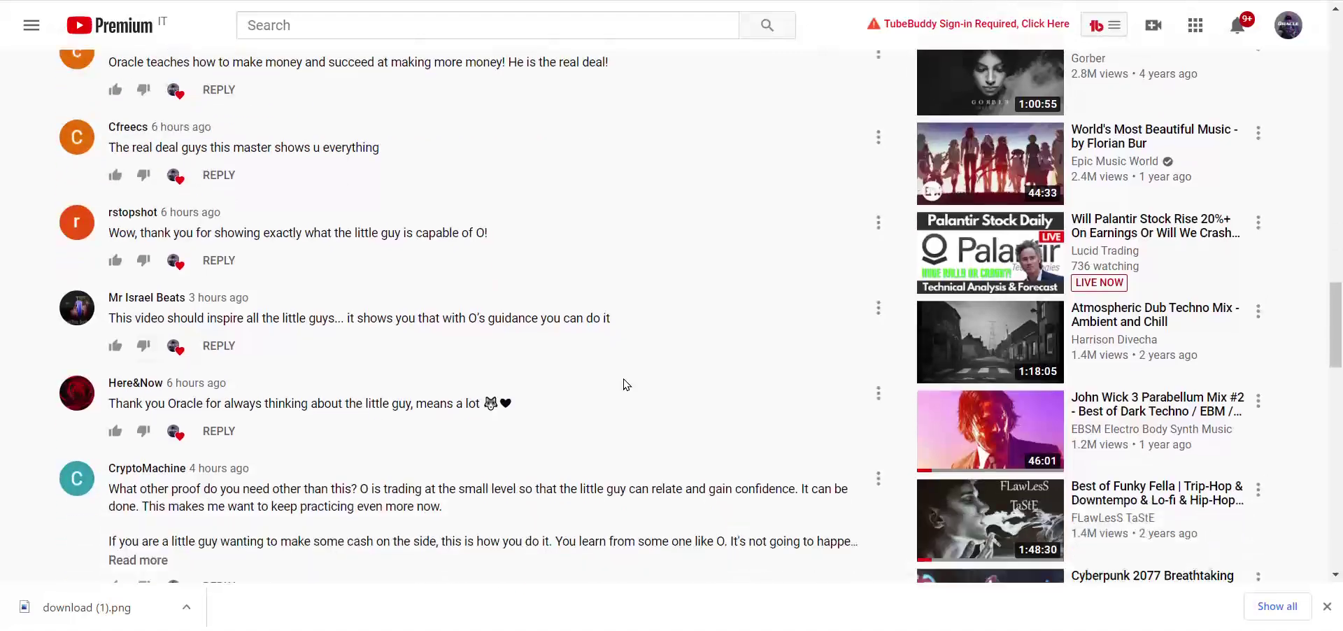
scroll(413, 294, "down", 3)
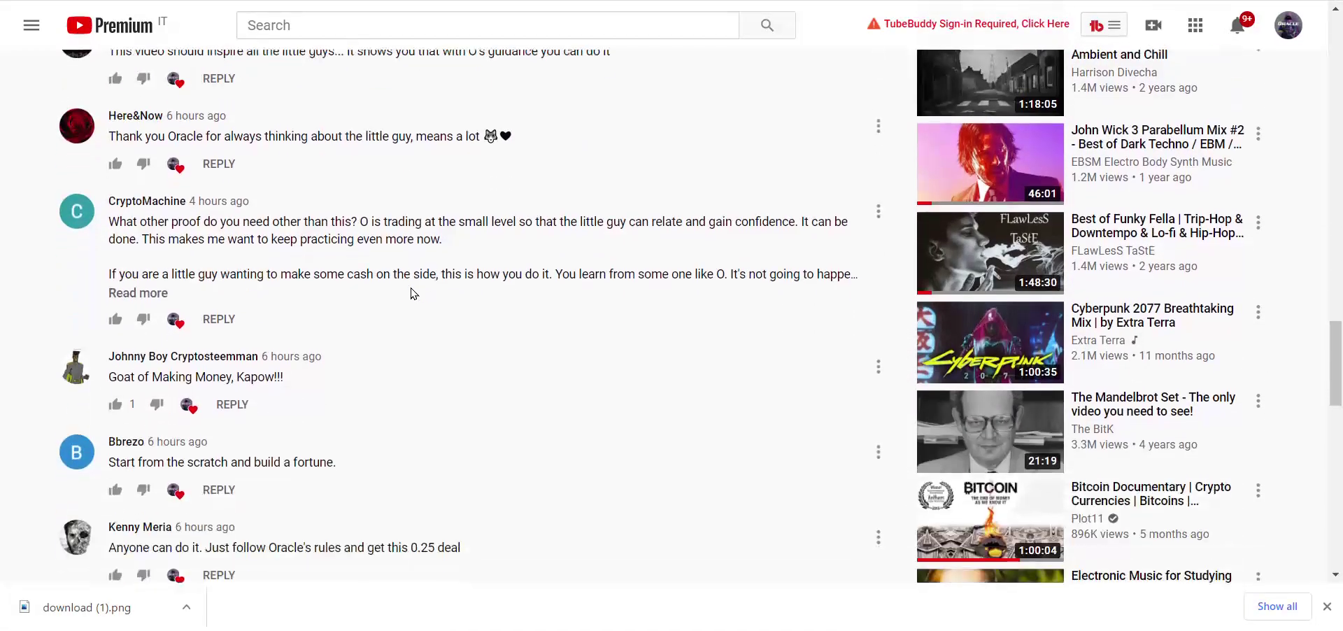
scroll(415, 294, "down", 4)
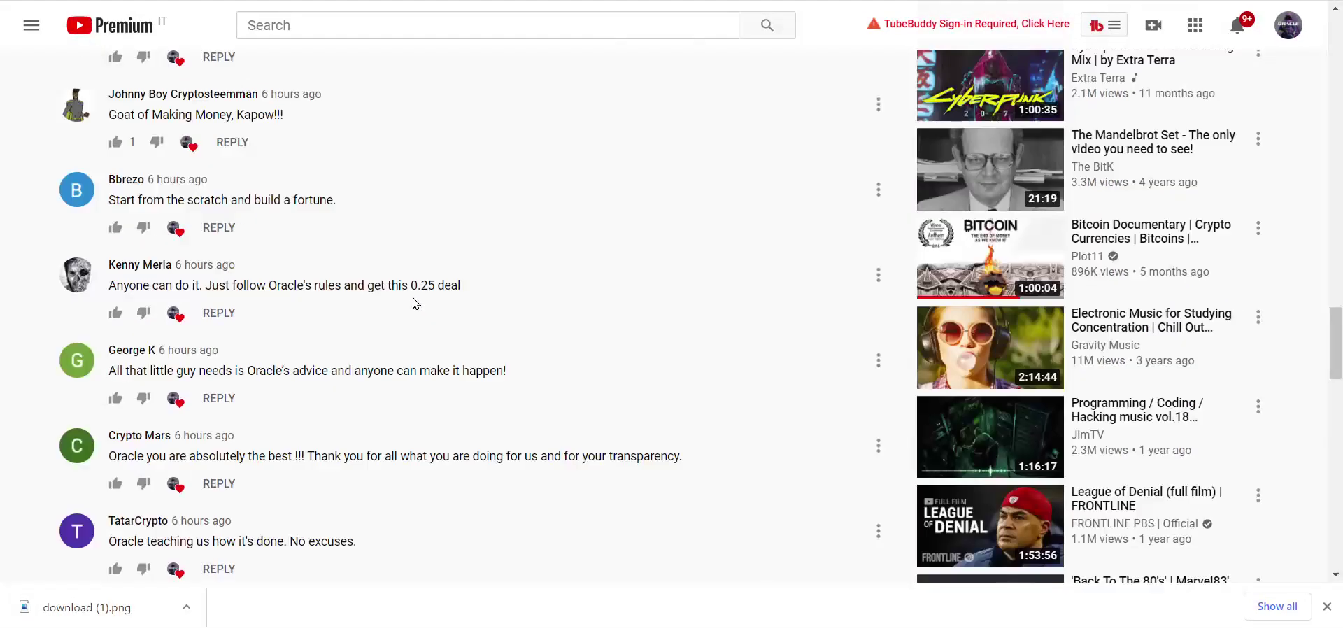
scroll(415, 303, "down", 7)
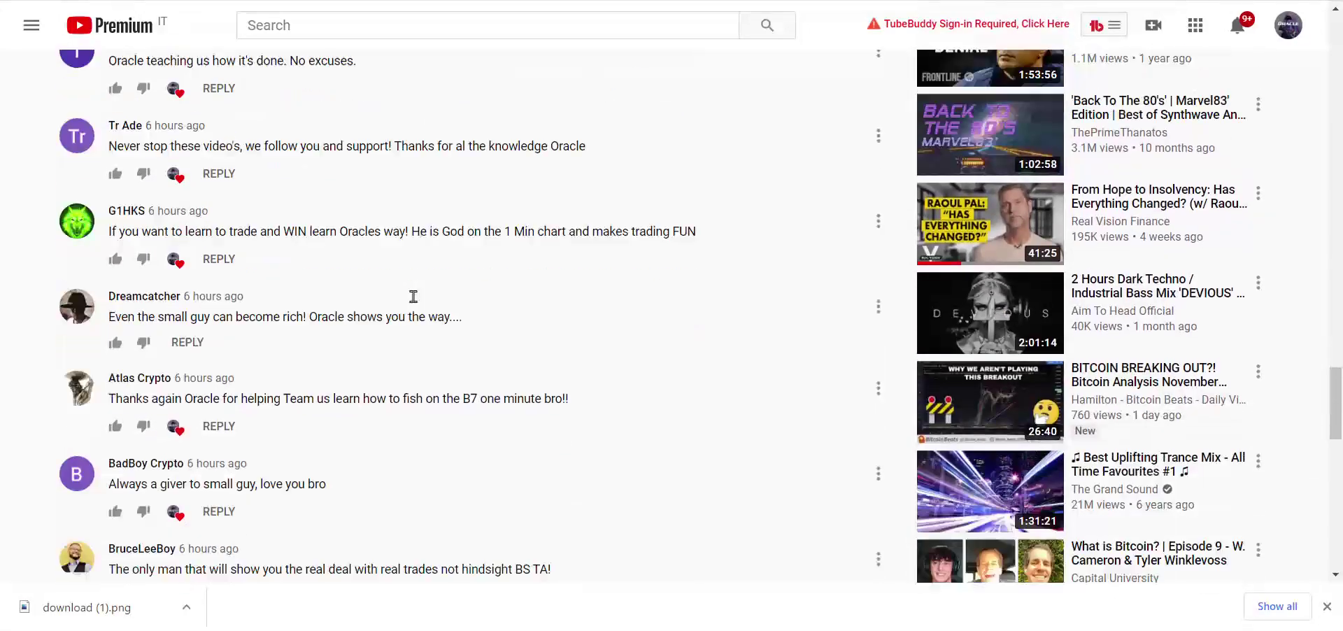
scroll(413, 297, "down", 7)
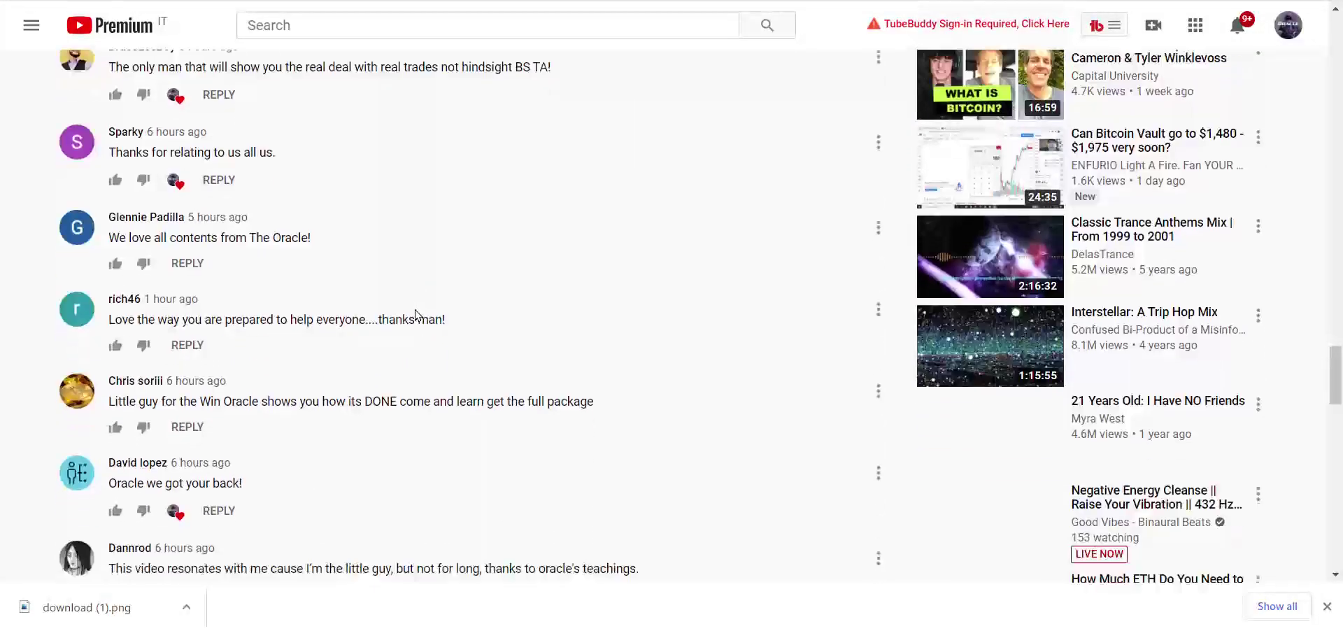
scroll(416, 317, "down", 7)
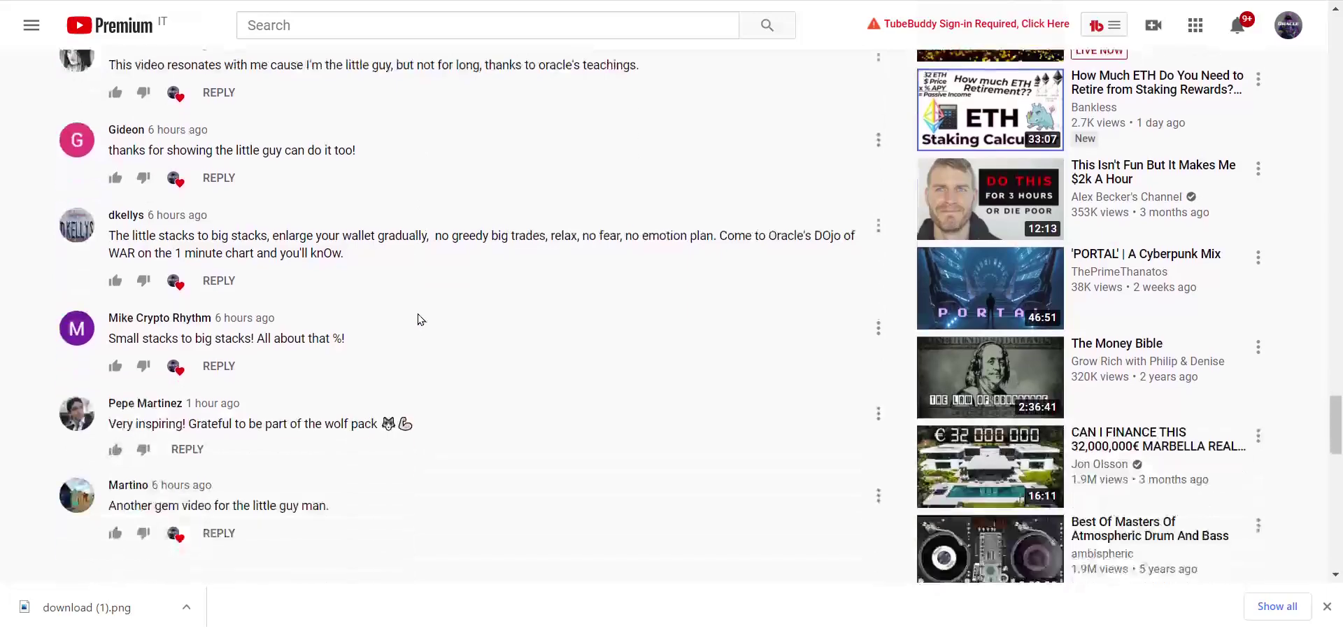
scroll(418, 322, "down", 2)
scroll(413, 338, "down", 2)
scroll(414, 338, "down", 7)
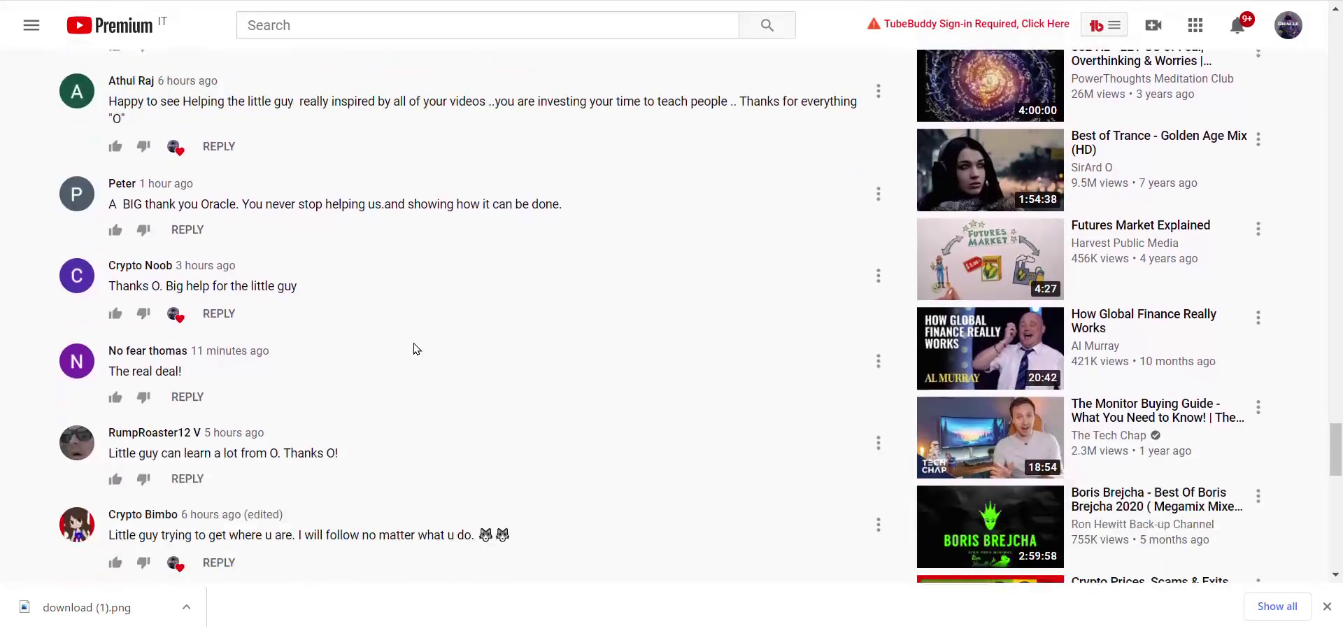
scroll(416, 349, "down", 6)
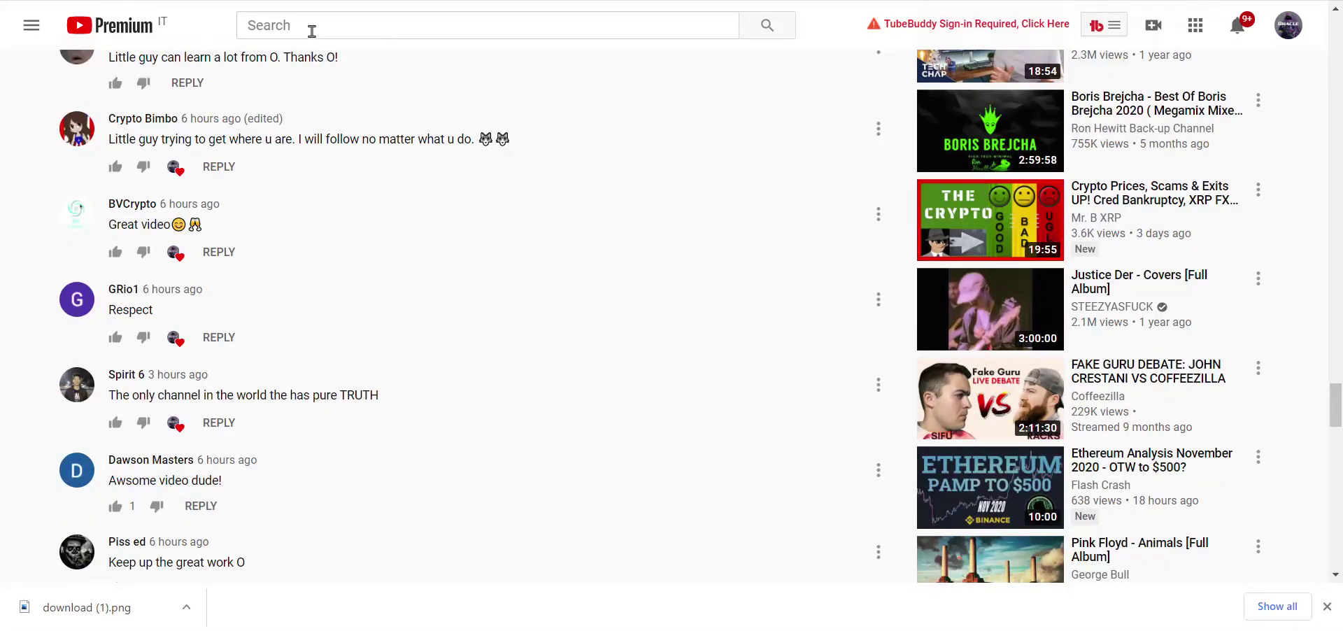
scroll(385, 259, "up", 10)
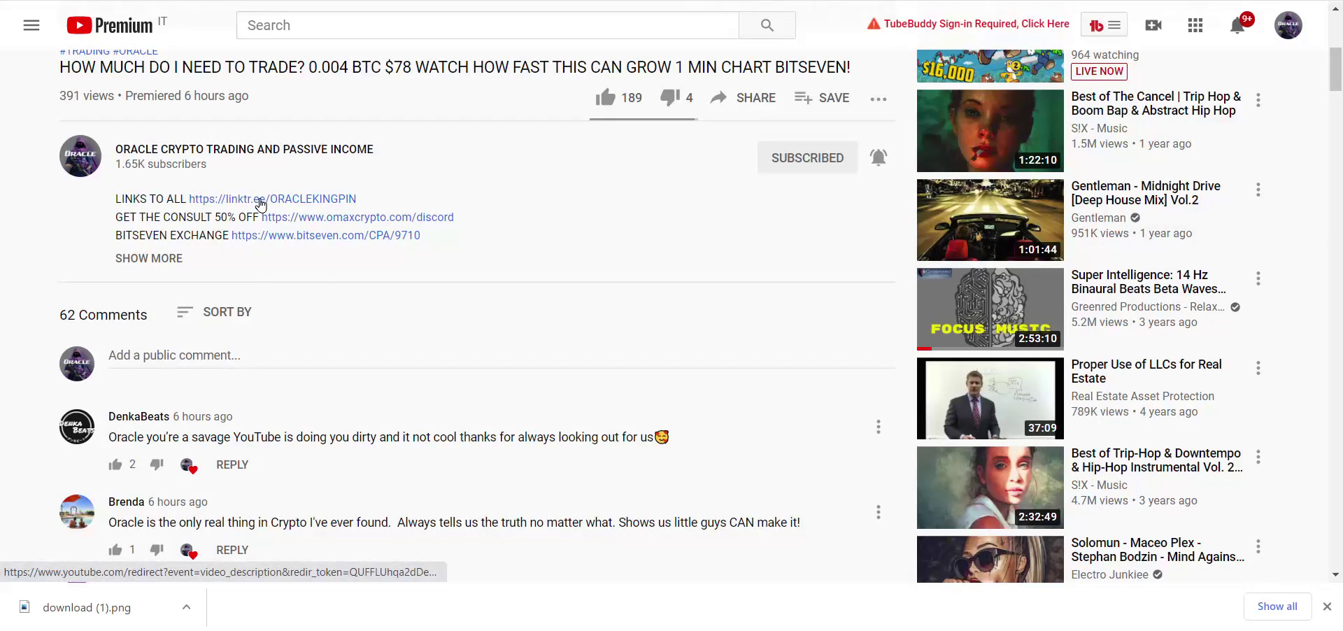
left_click(155, 258)
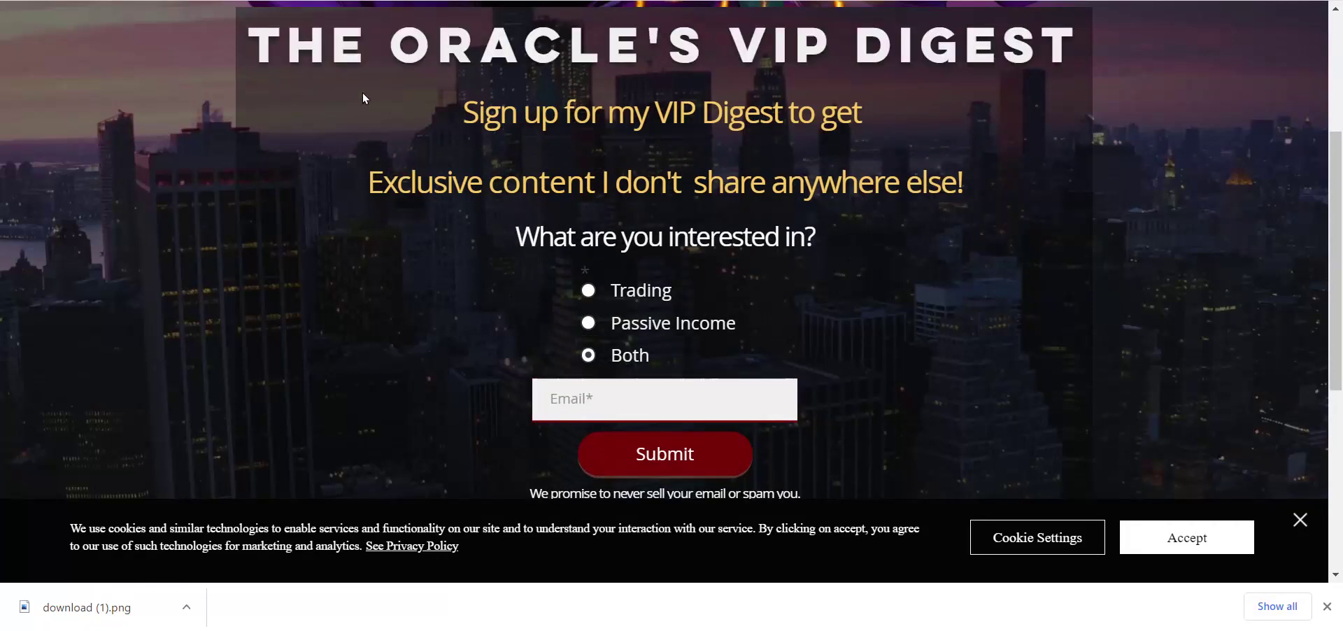
key("alt+Left")
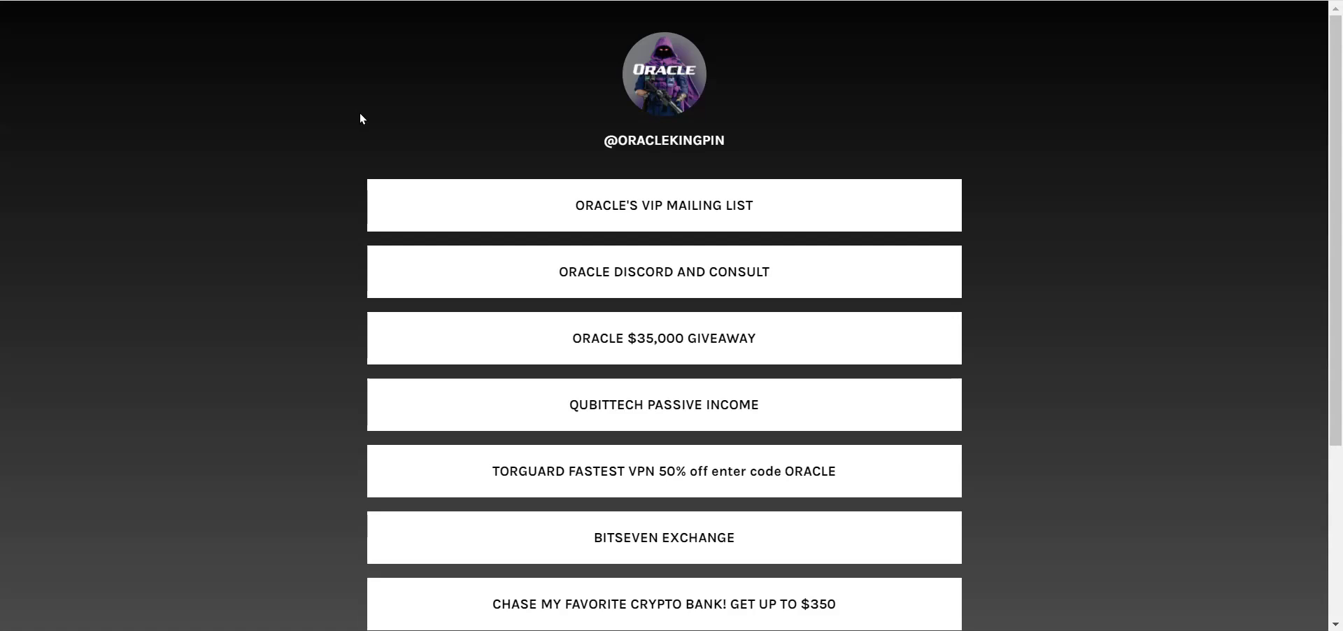
Scroll through the Oracle's Linktree buttons, from mailing list to BitSeven exchange.
scroll(459, 161, "down", 2)
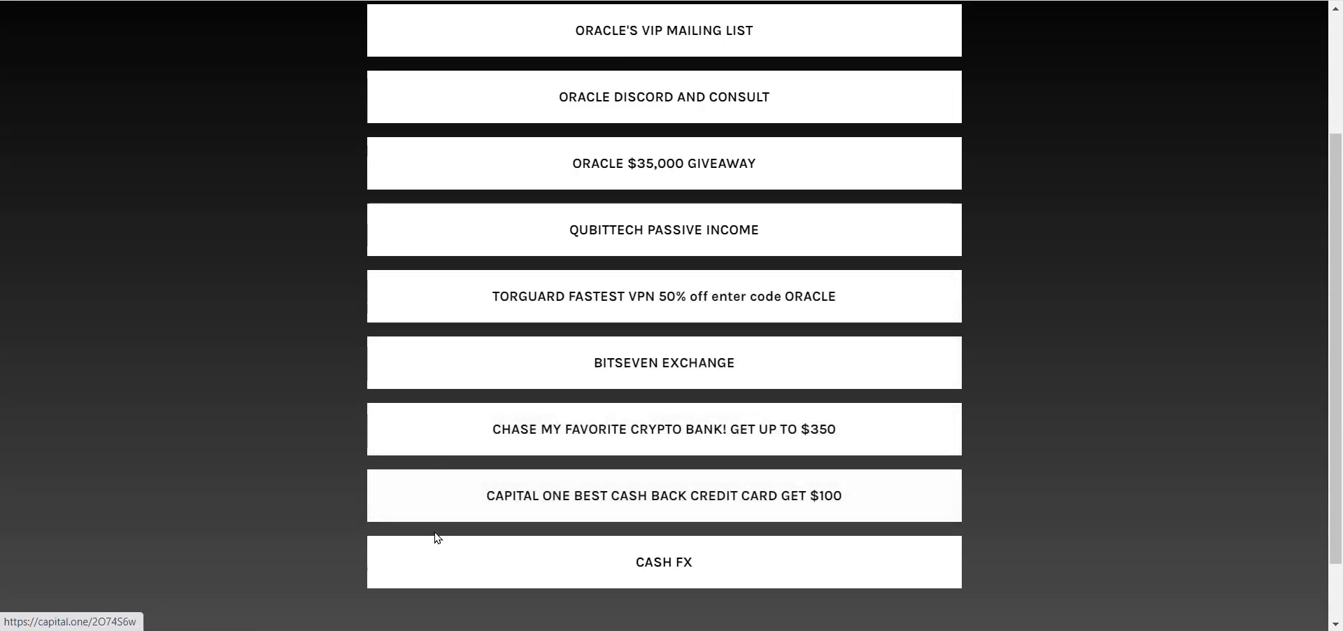
scroll(440, 521, "down", 1)
scroll(441, 482, "up", 1)
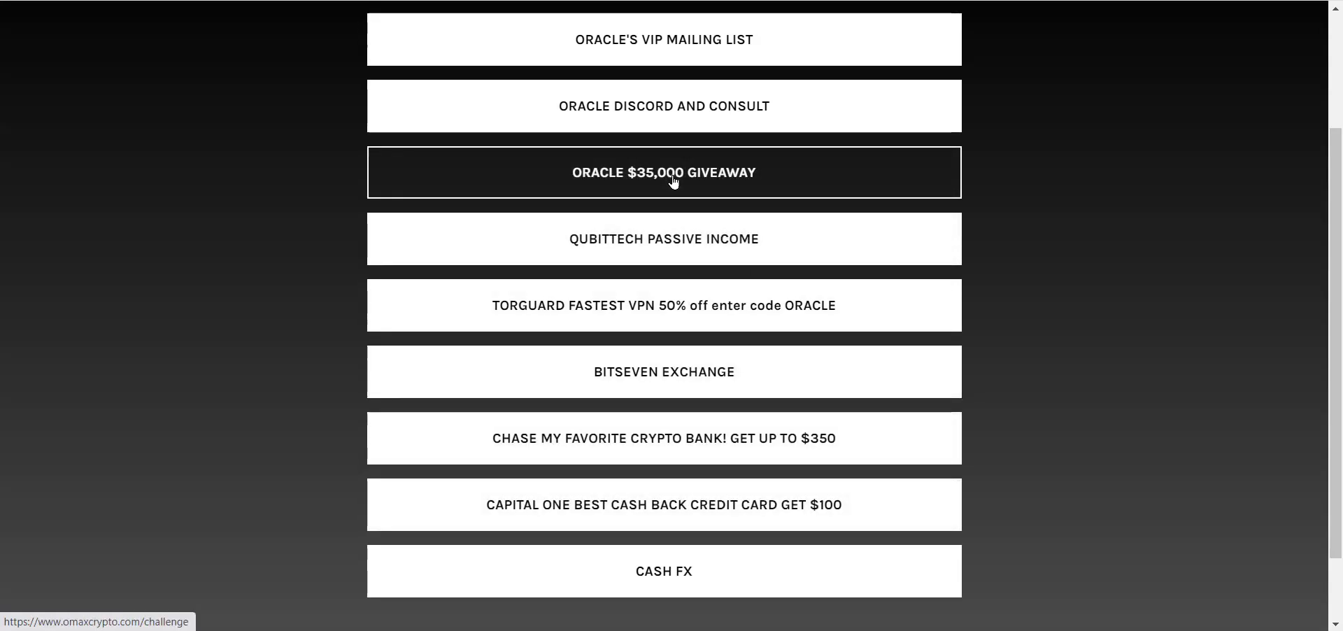
scroll(674, 182, "up", 1)
scroll(674, 181, "up", 1)
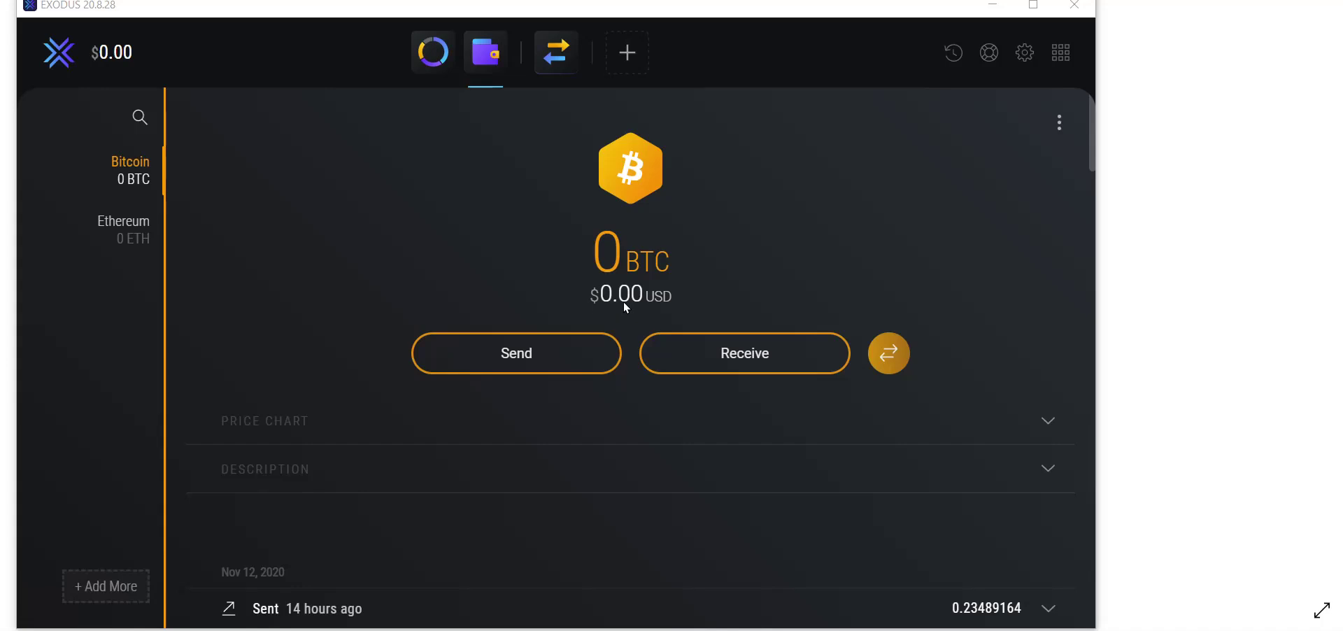
View the Bitcoin receiving address in standard and legacy formats, then close it.
left_click(746, 365)
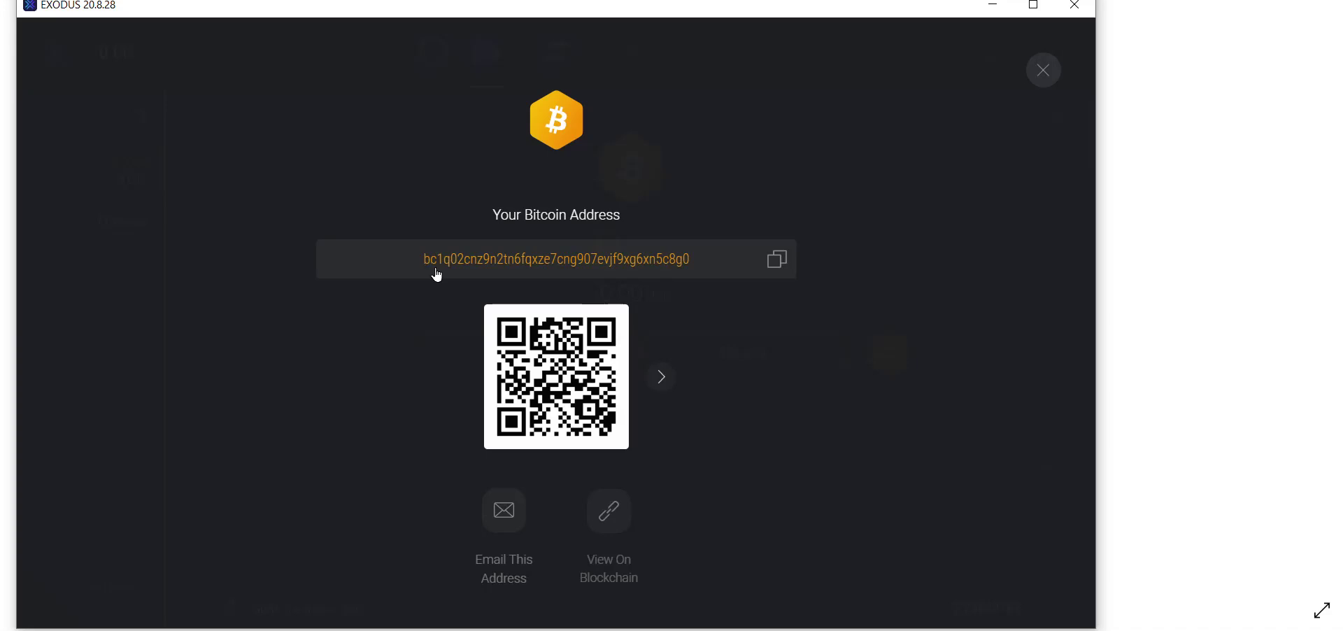
left_click(660, 381)
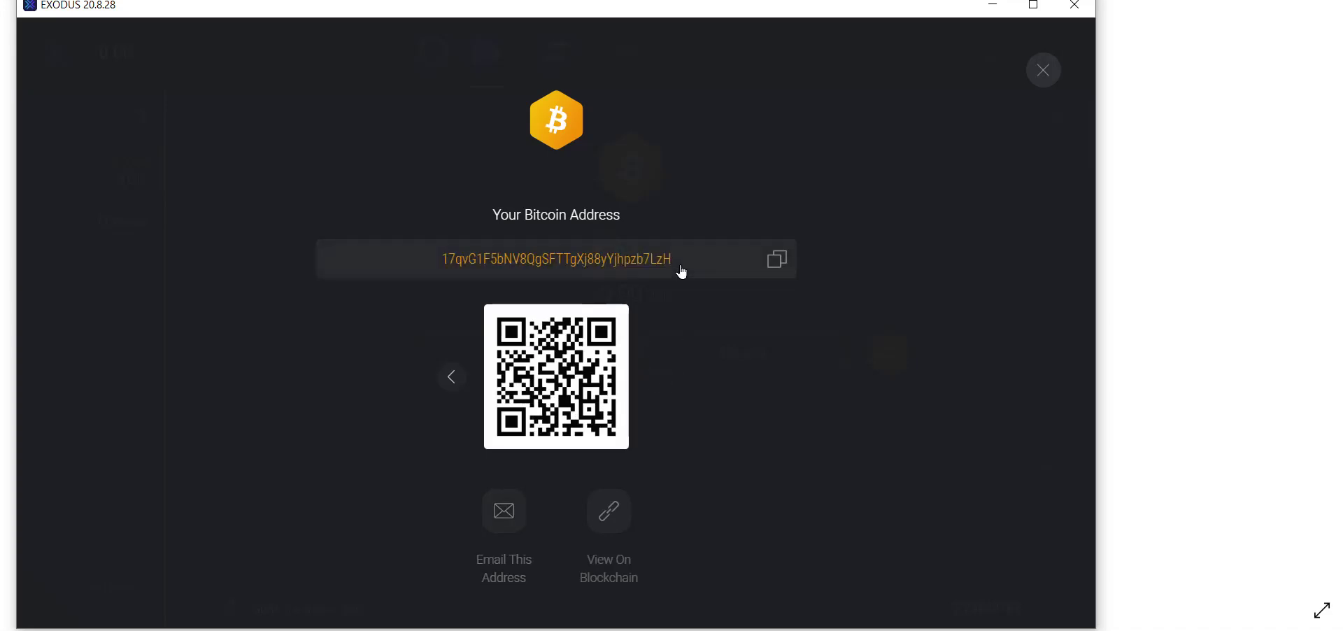
left_click(1045, 69)
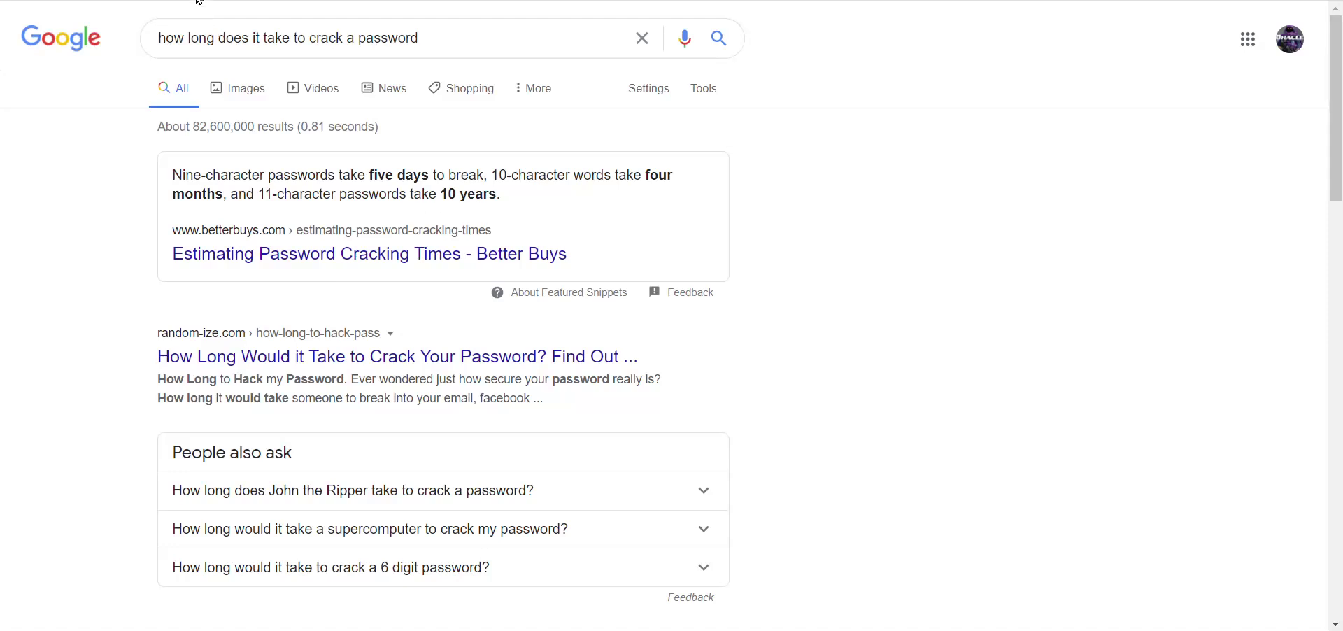
Bring the Exodus wallet's Bitcoin page back in front of the Google results.
key("alt+Tab")
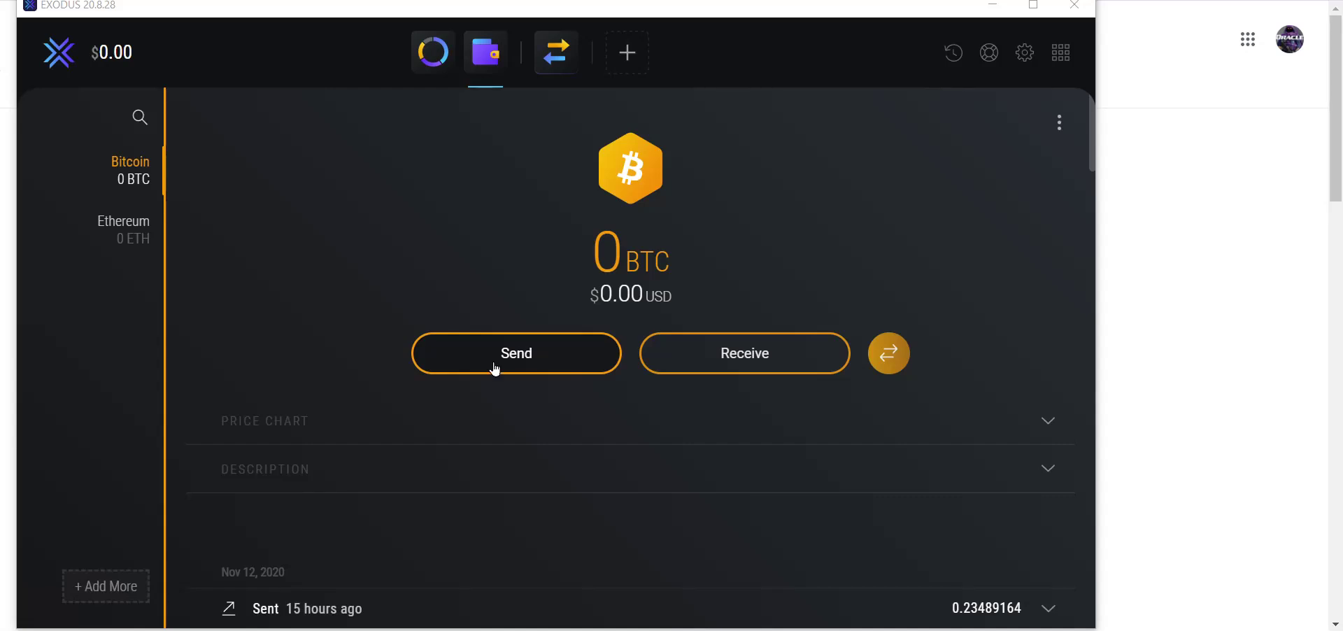
Enable the Civic asset in the Exodus wallet's asset list.
left_click(108, 584)
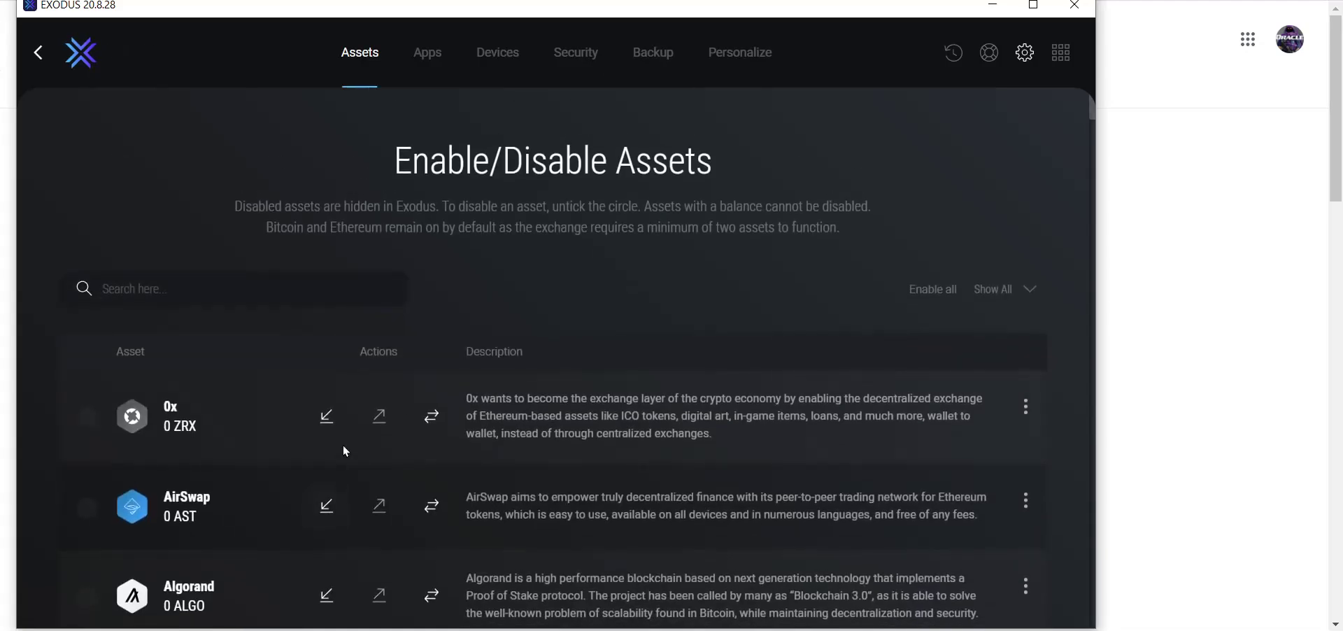
scroll(350, 440, "down", 10)
scroll(557, 373, "down", 15)
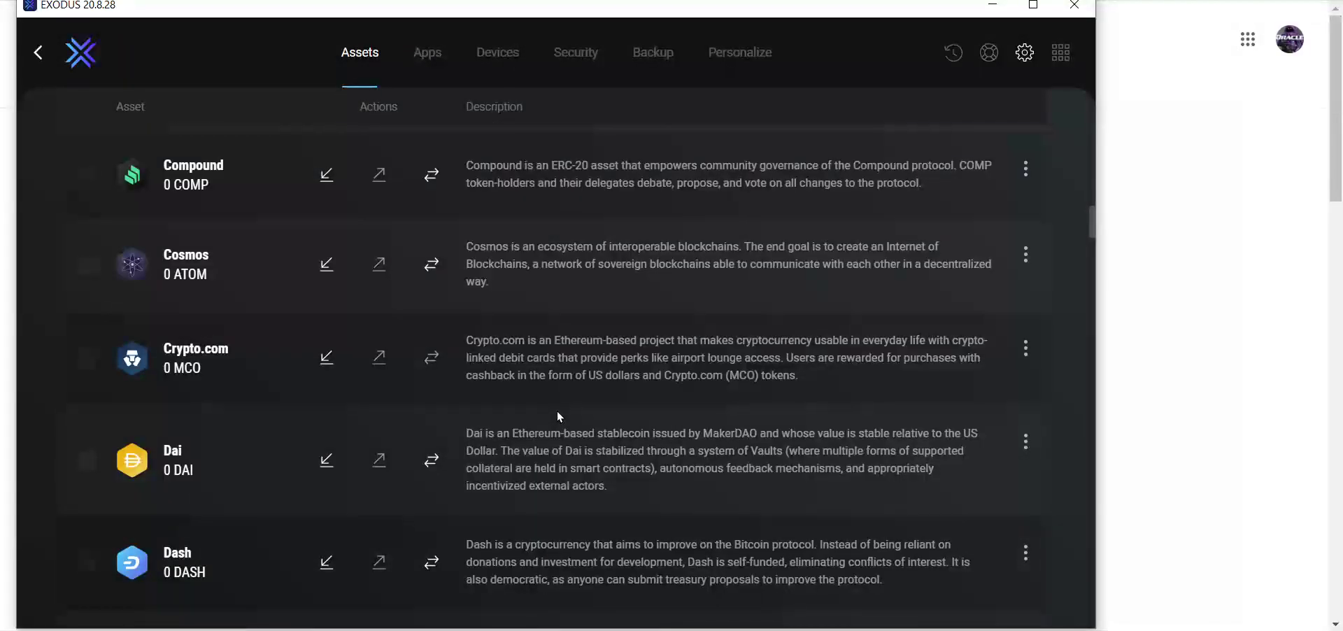
scroll(550, 361, "up", 3)
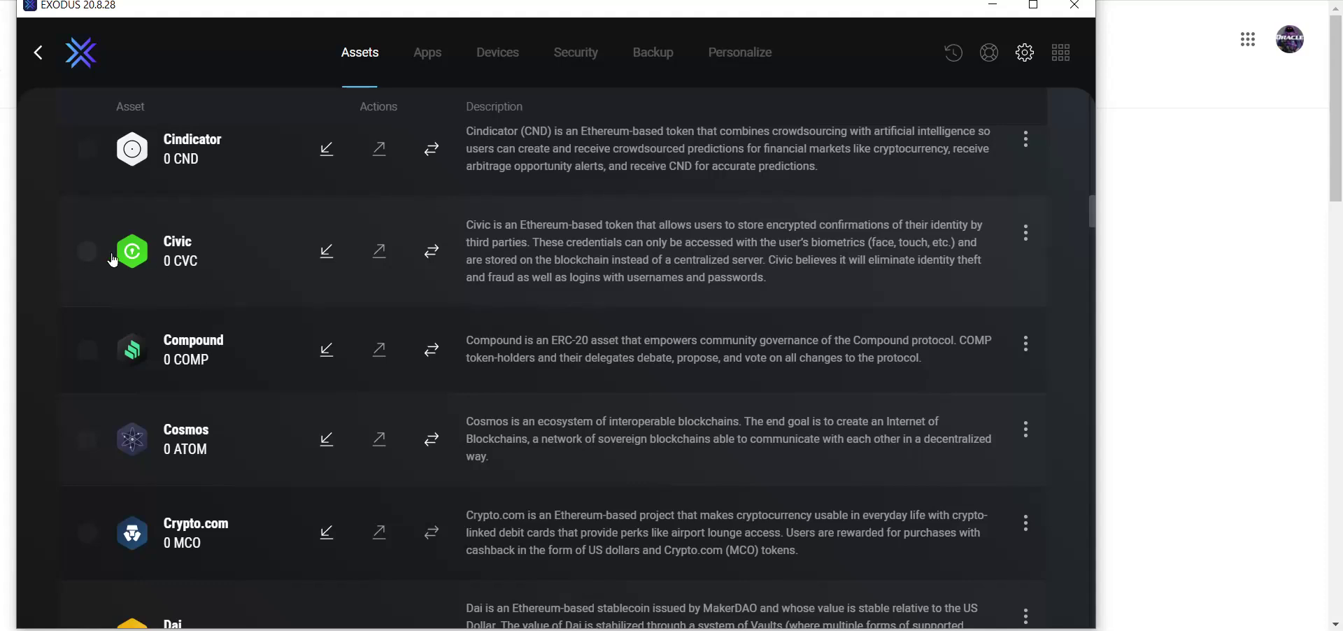
left_click(87, 250)
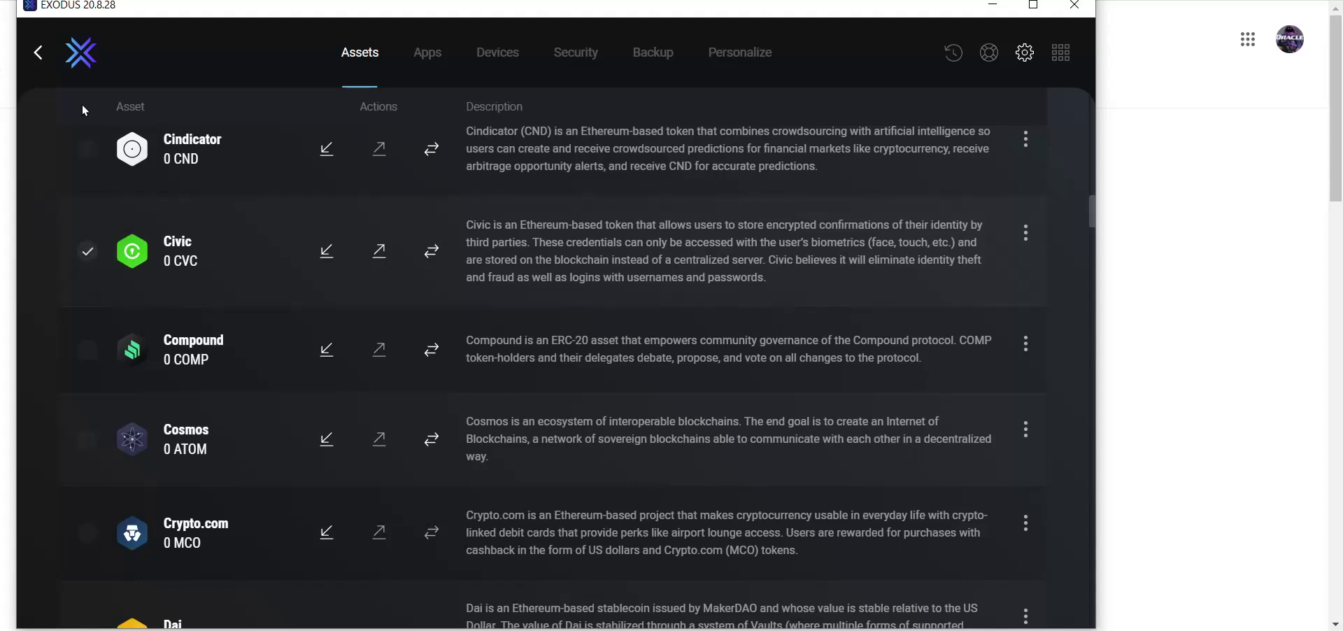
left_click(33, 64)
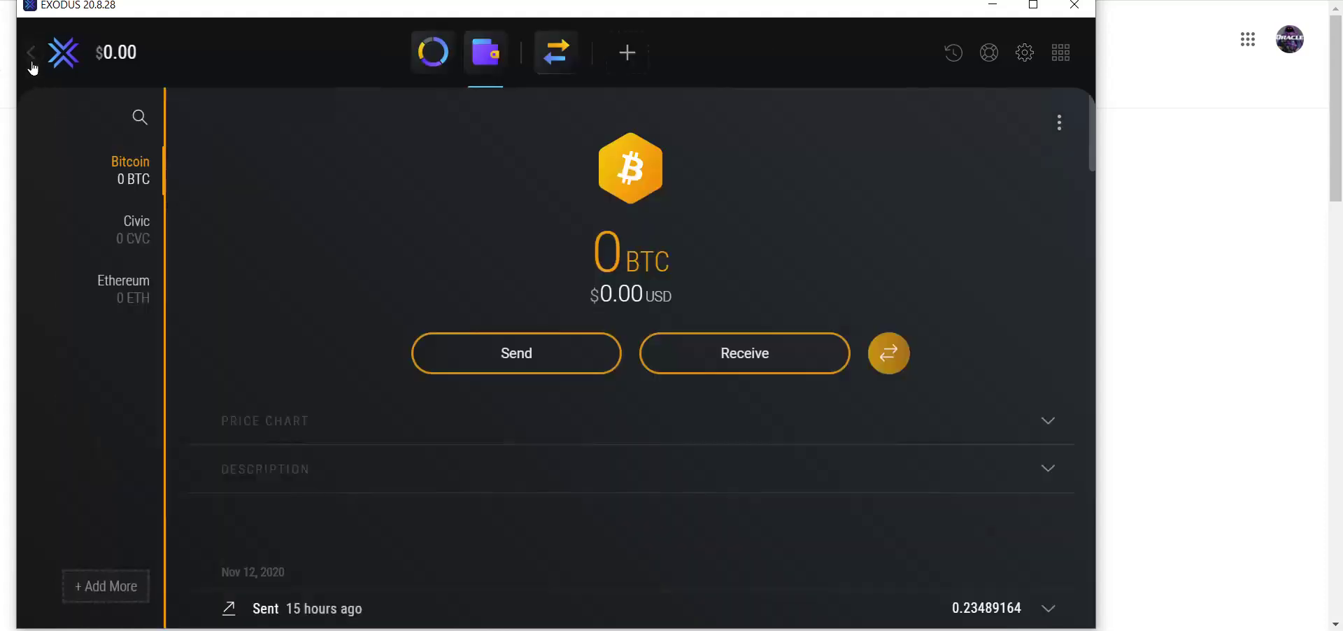
Open the Civic wallet's receiving address and copy it to the clipboard.
left_click(143, 230)
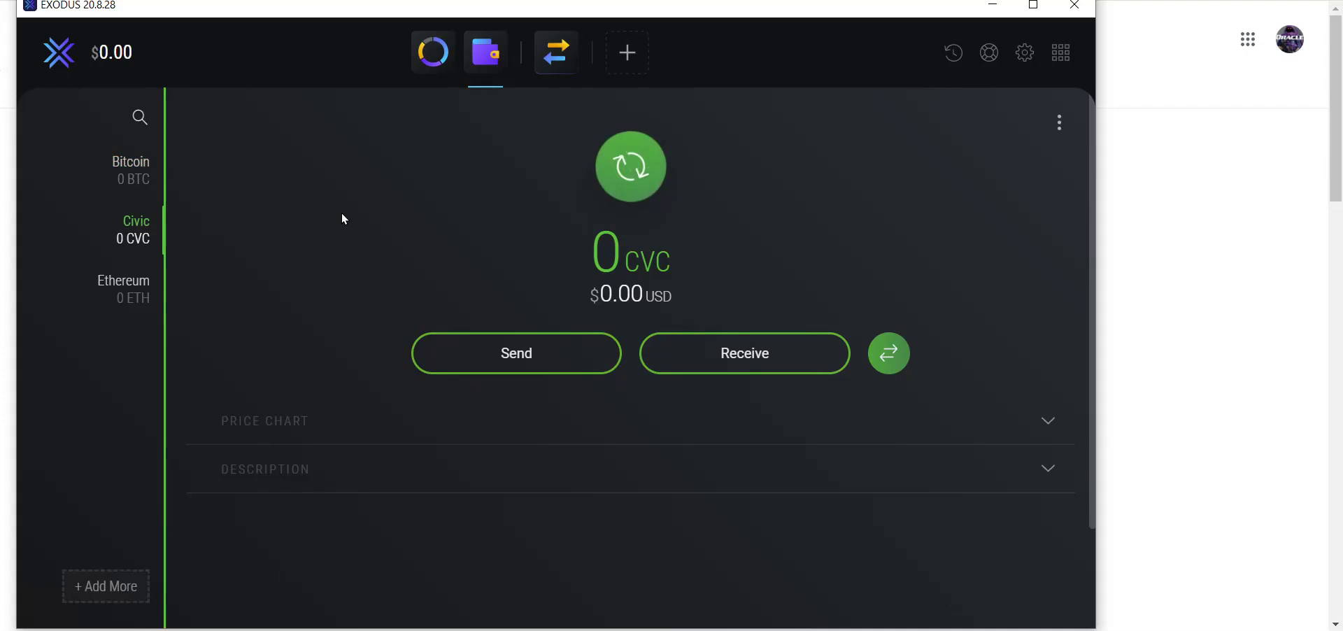
left_click(723, 356)
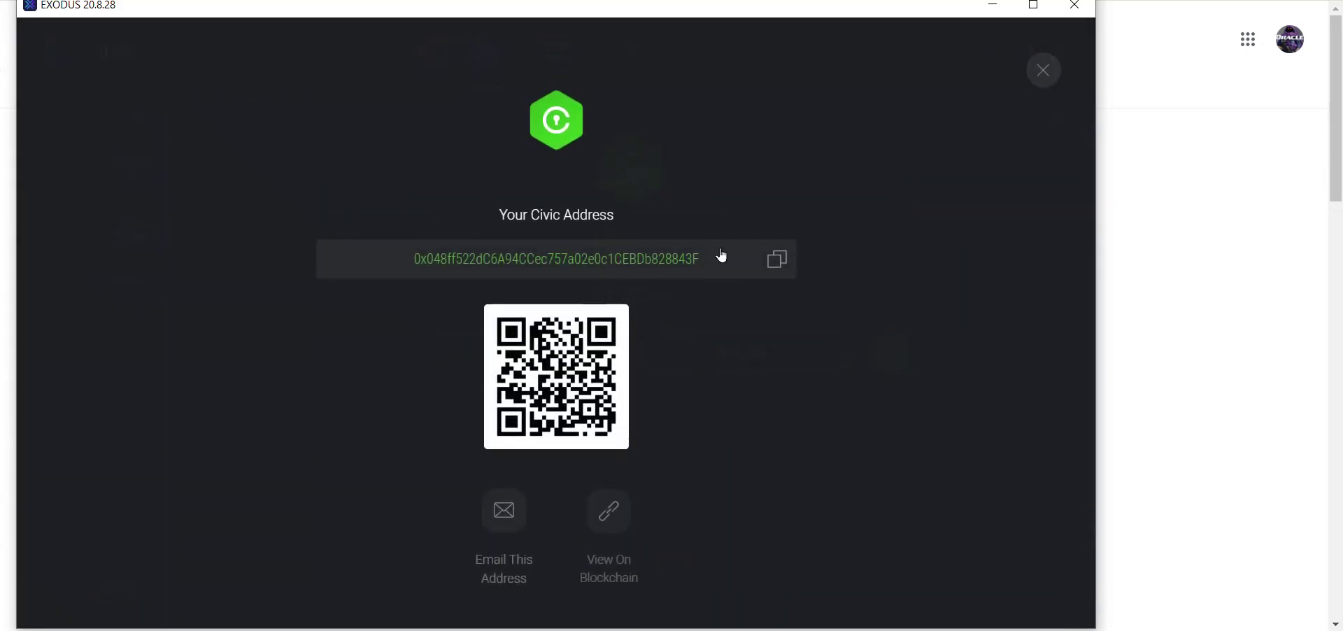
double_click(724, 256)
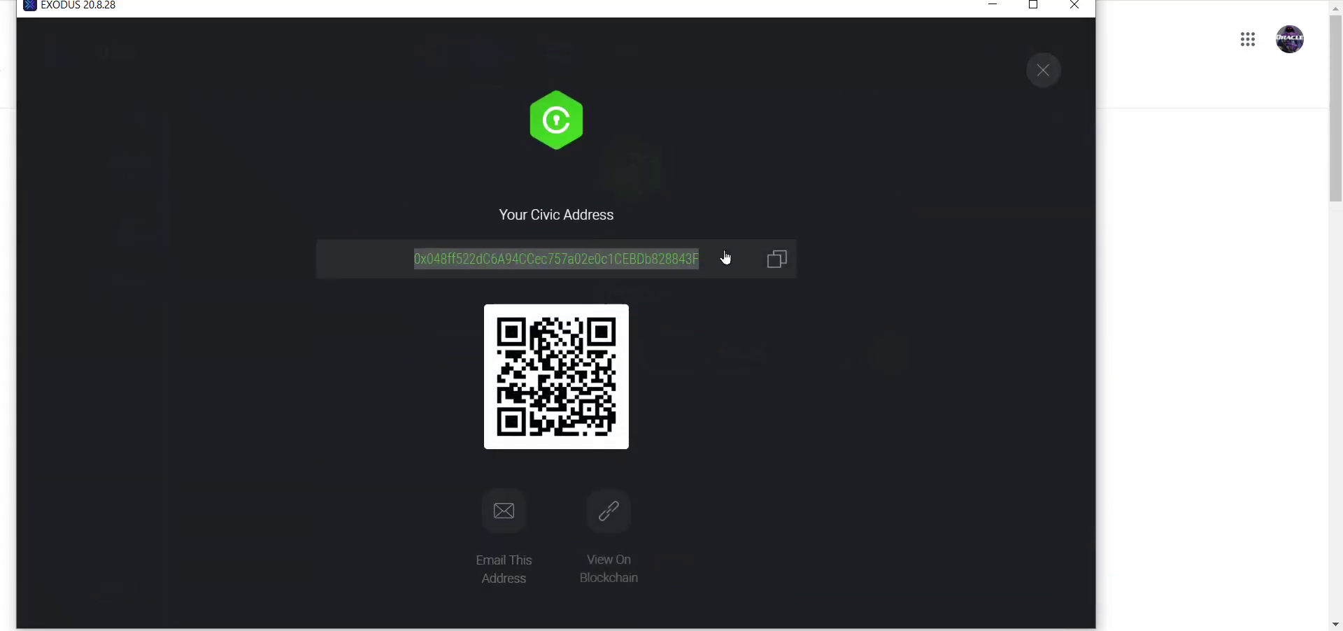
left_click(645, 256)
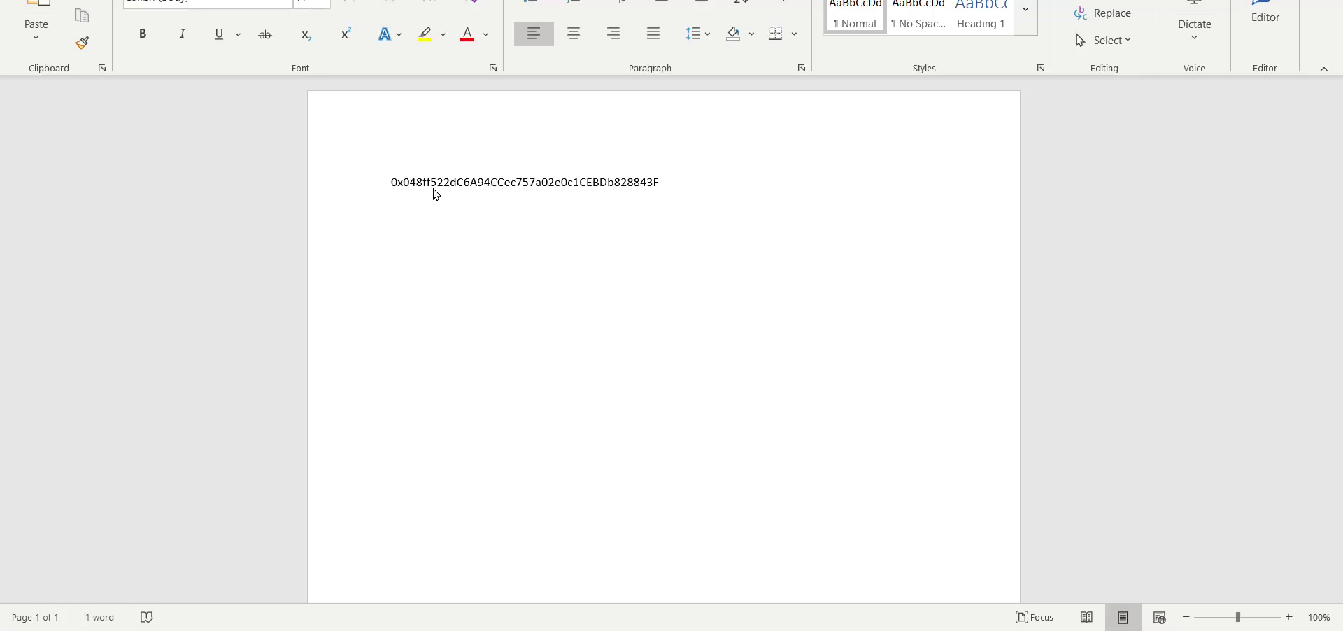
Replace the address's first twelve characters with @ and append #!? at its end.
left_click_drag(462, 186, 279, 217)
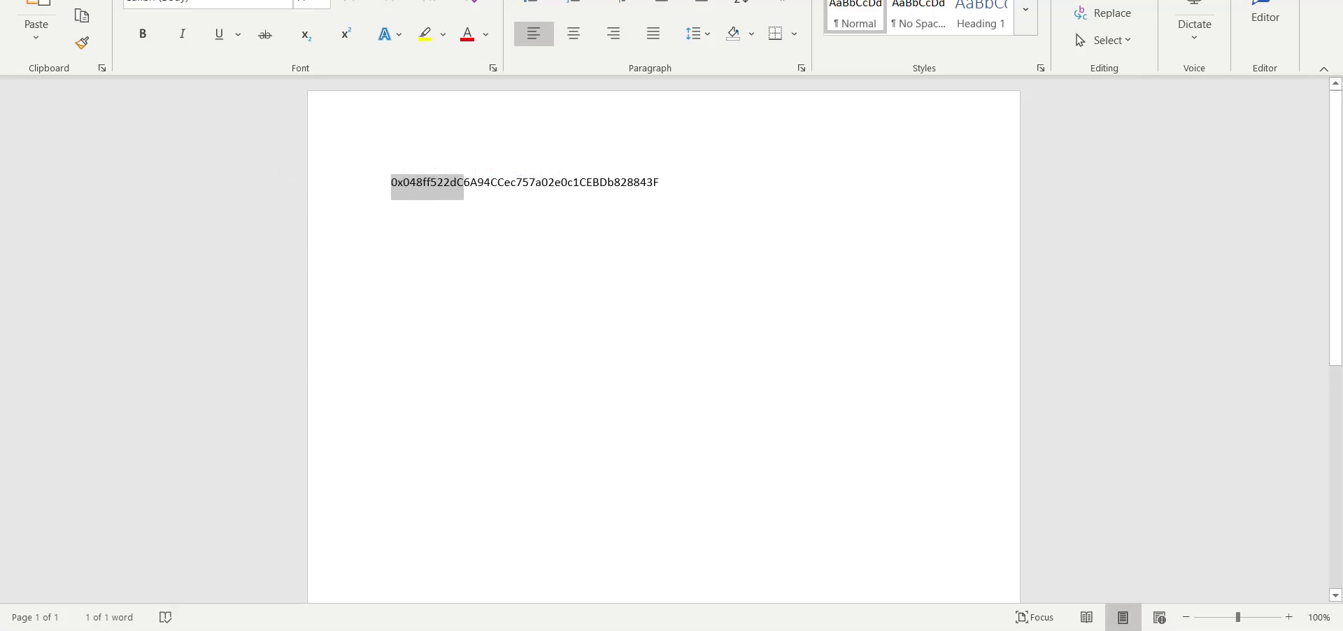
key("BackSpace")
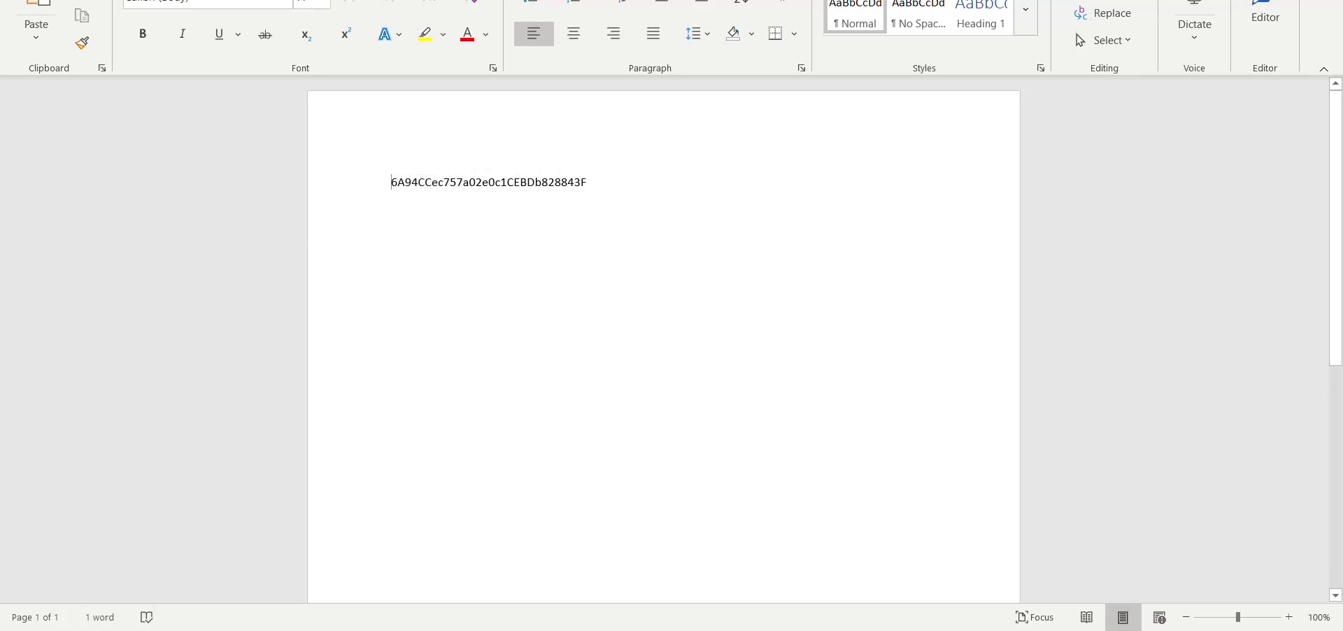
type("@")
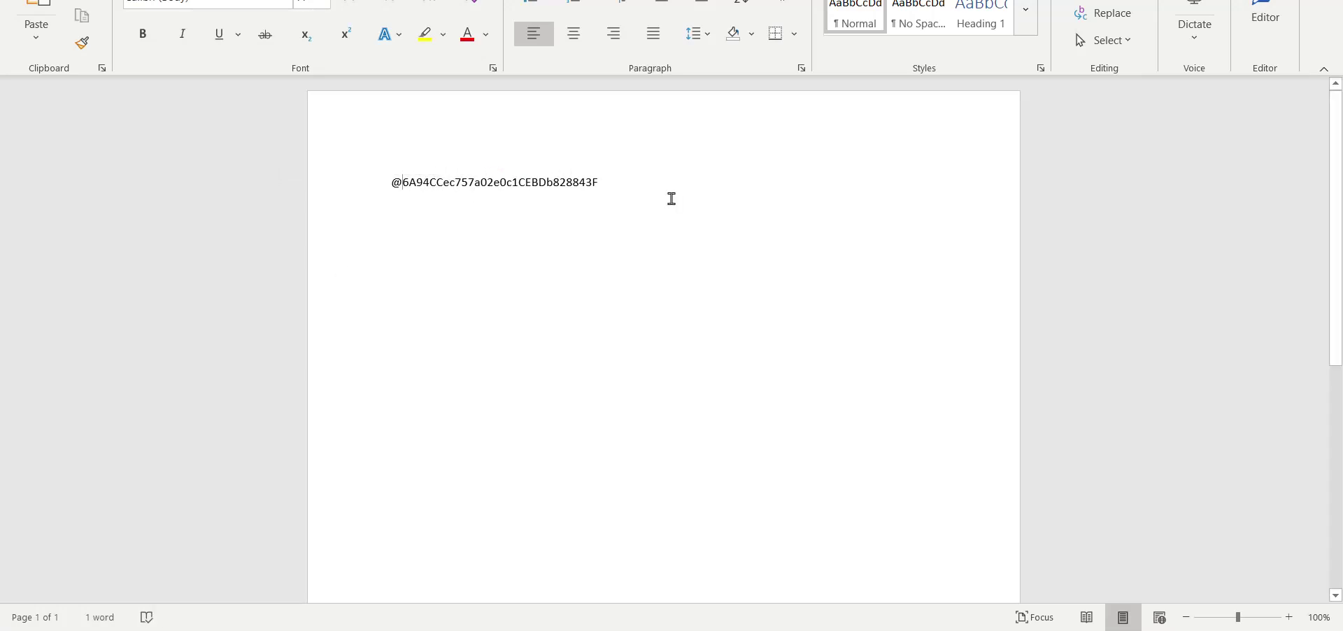
key("End")
type("#")
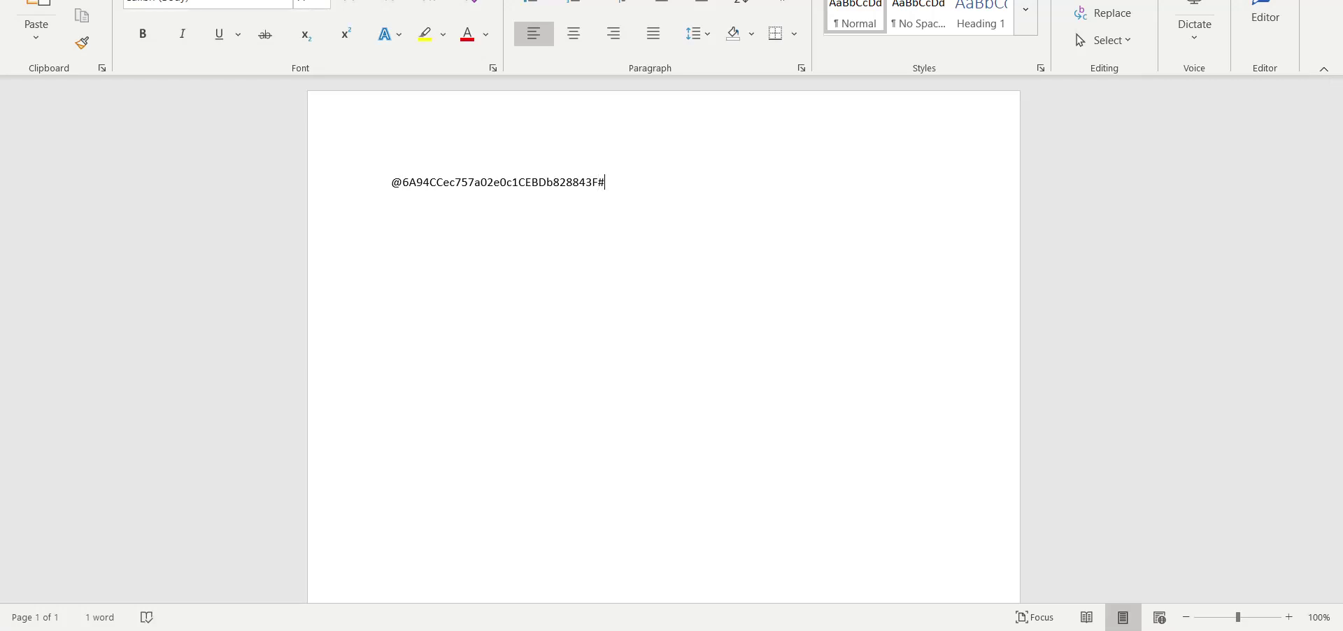
type("!?")
Close Exodus's Civic address view, browse the Add More assets list, then return to Word.
key("alt+Tab")
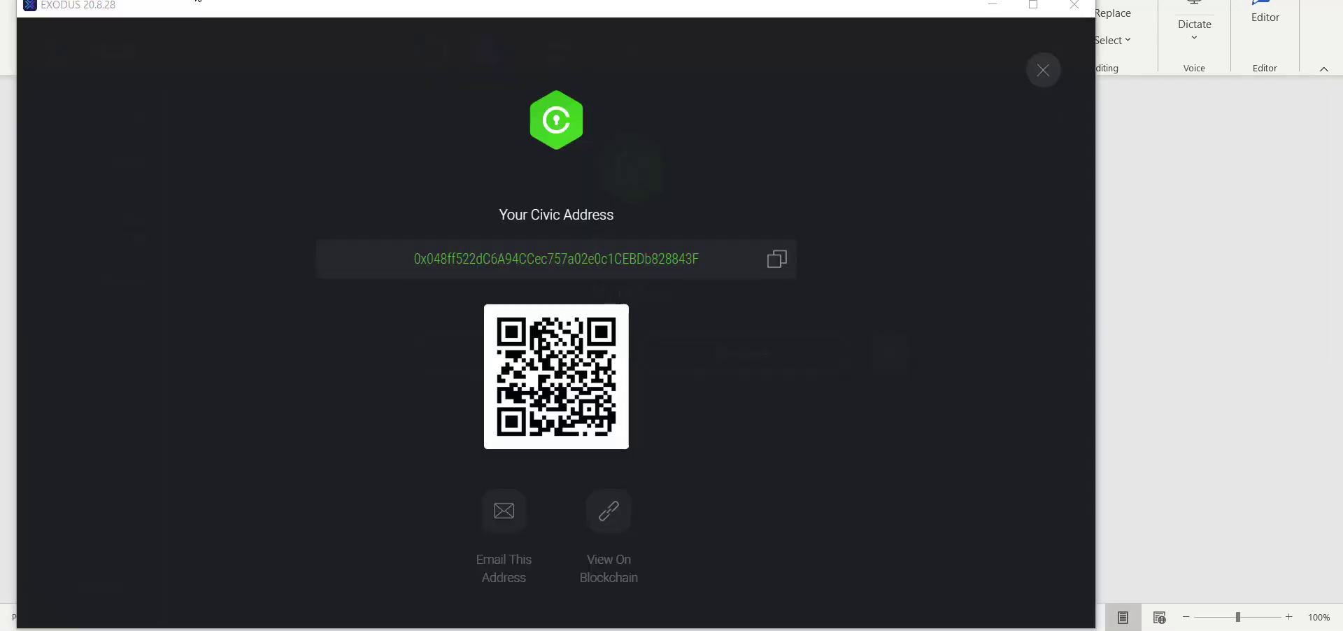
left_click(1043, 69)
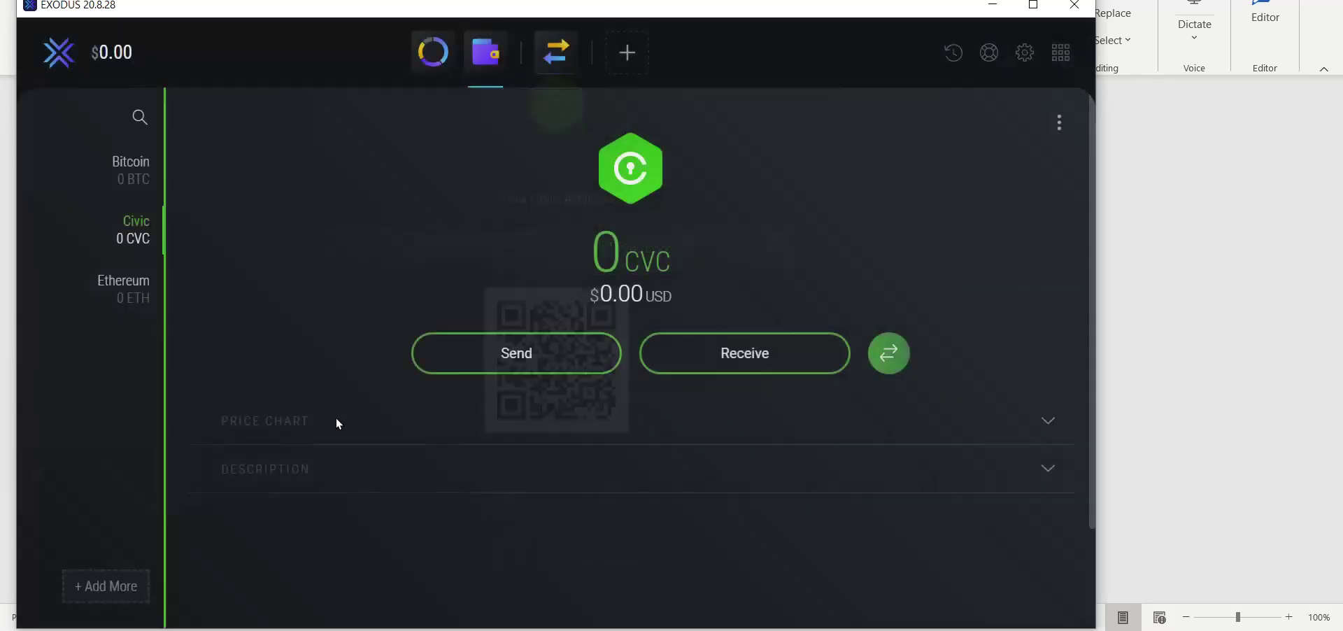
left_click(114, 588)
scroll(99, 356, "down", 2)
scroll(98, 356, "down", 6)
scroll(91, 373, "down", 5)
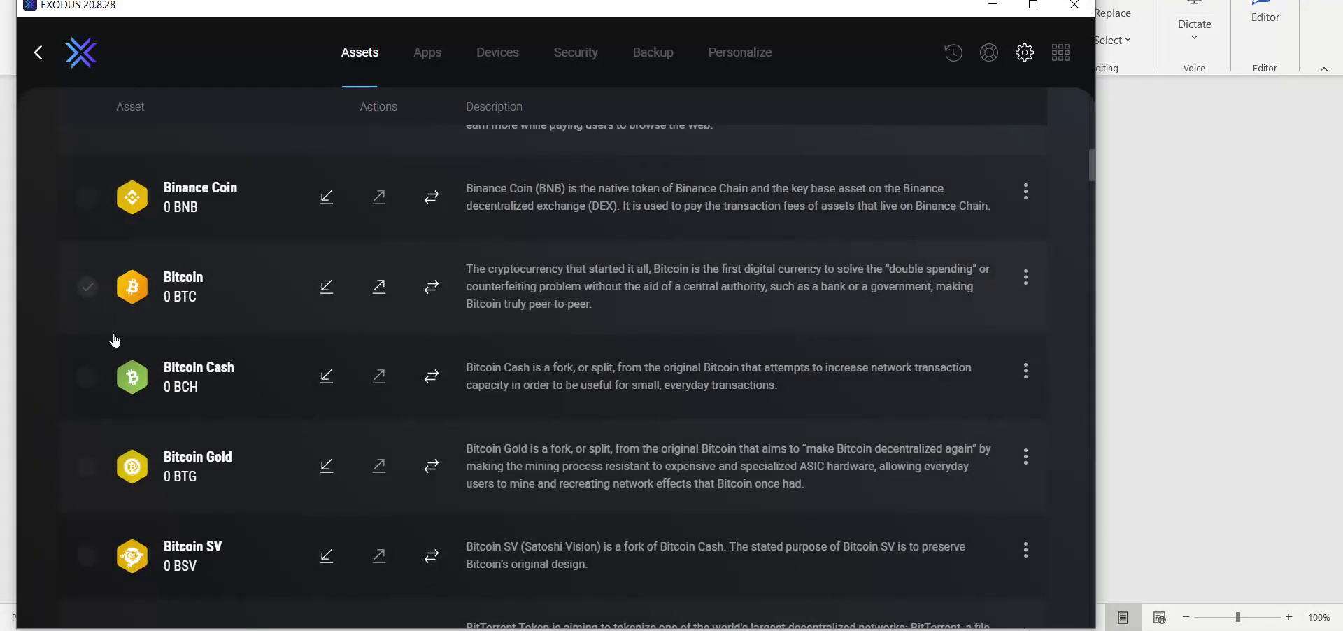
scroll(101, 350, "down", 6)
scroll(92, 387, "down", 1)
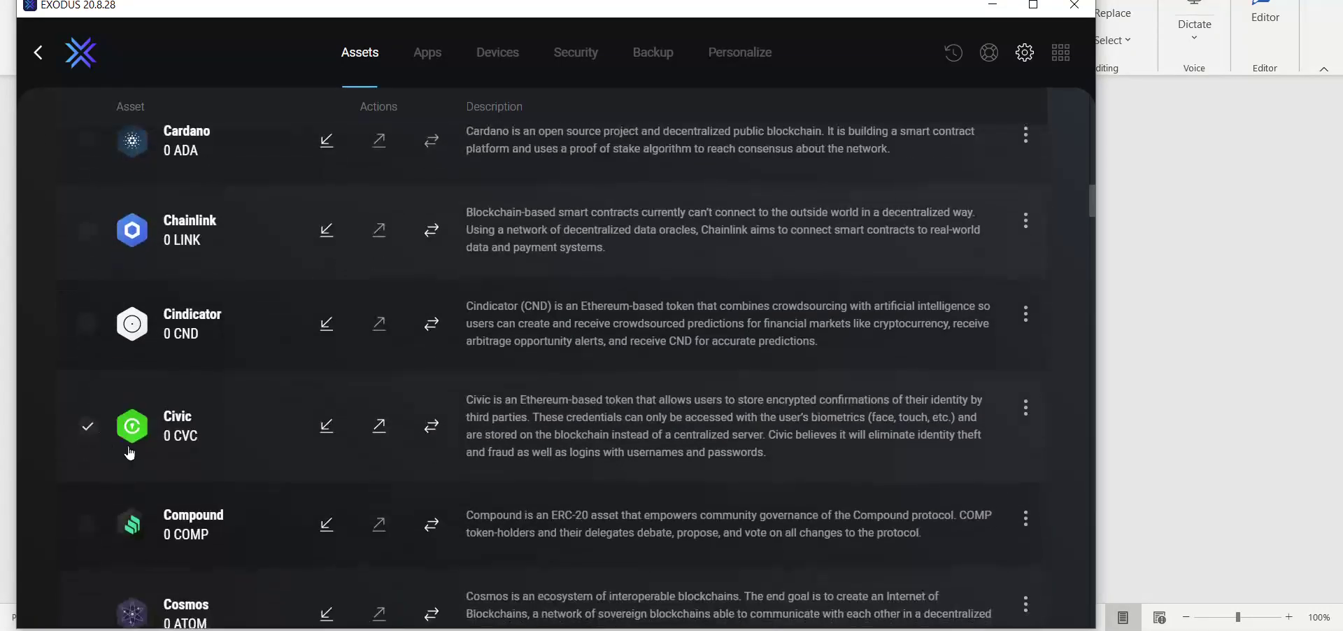
left_click(40, 54)
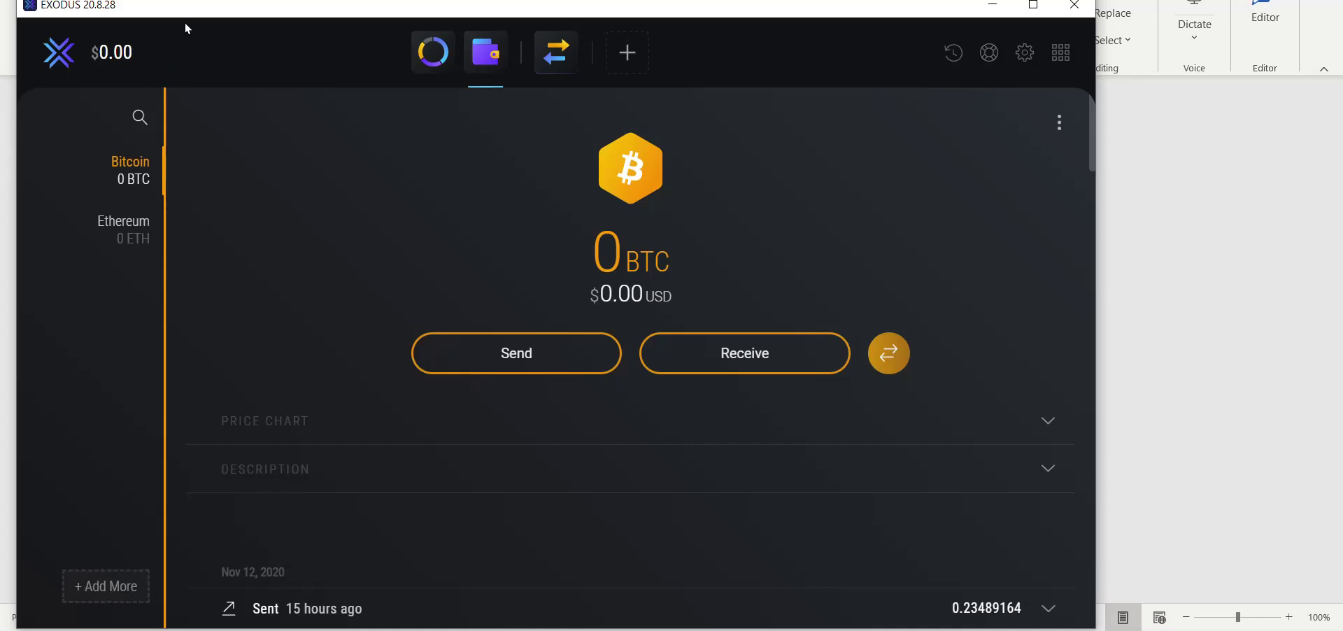
key("alt+Tab")
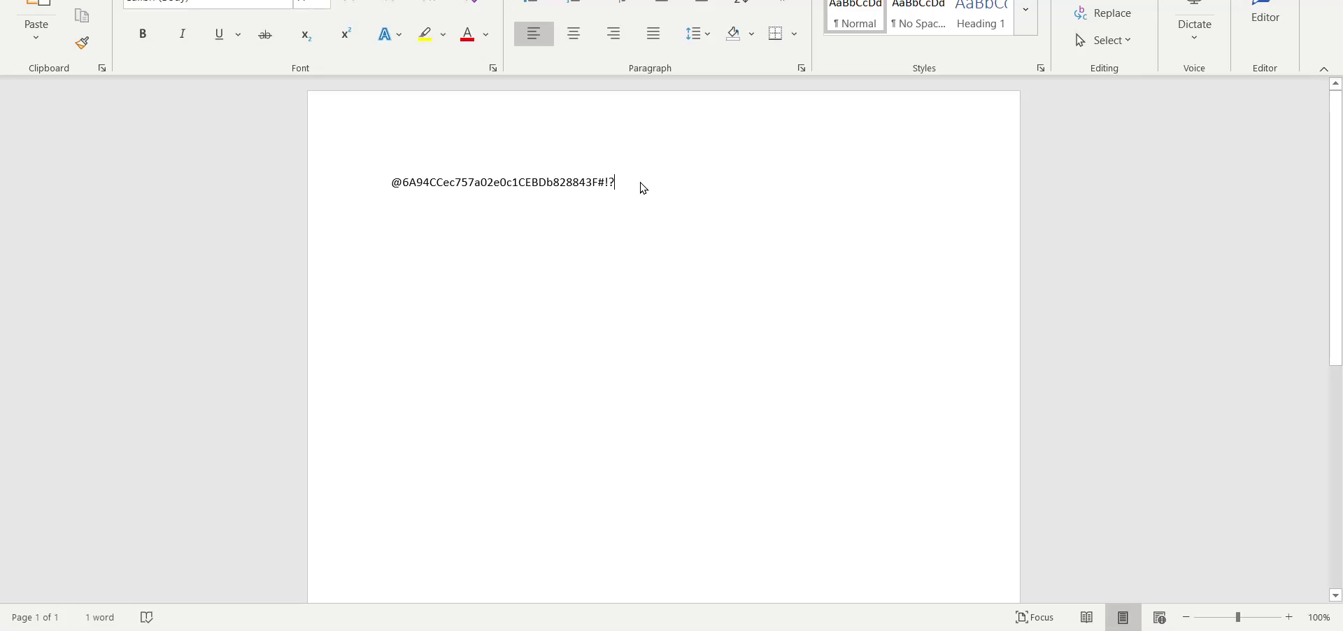
Type the numbers 1 through 6 on separate lines below the disguised address.
key("Return")
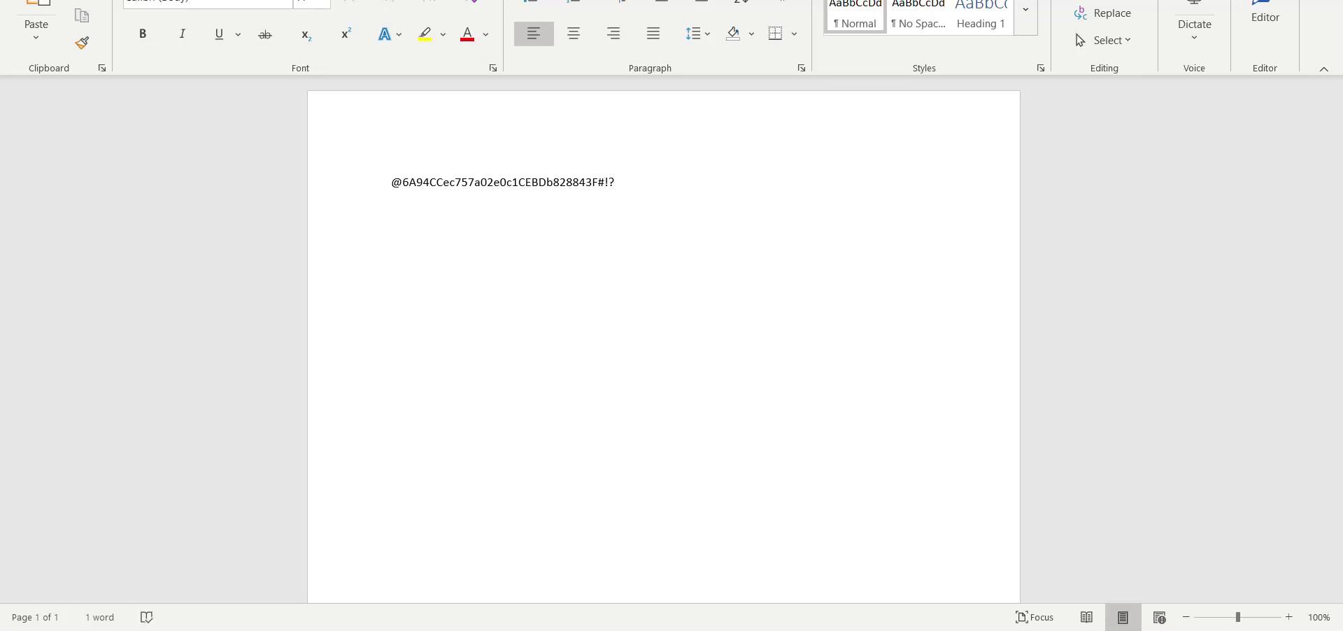
type("1 ")
type("2")
type("3")
type("4")
type("5")
key("Return")
type("6")
key("Return")
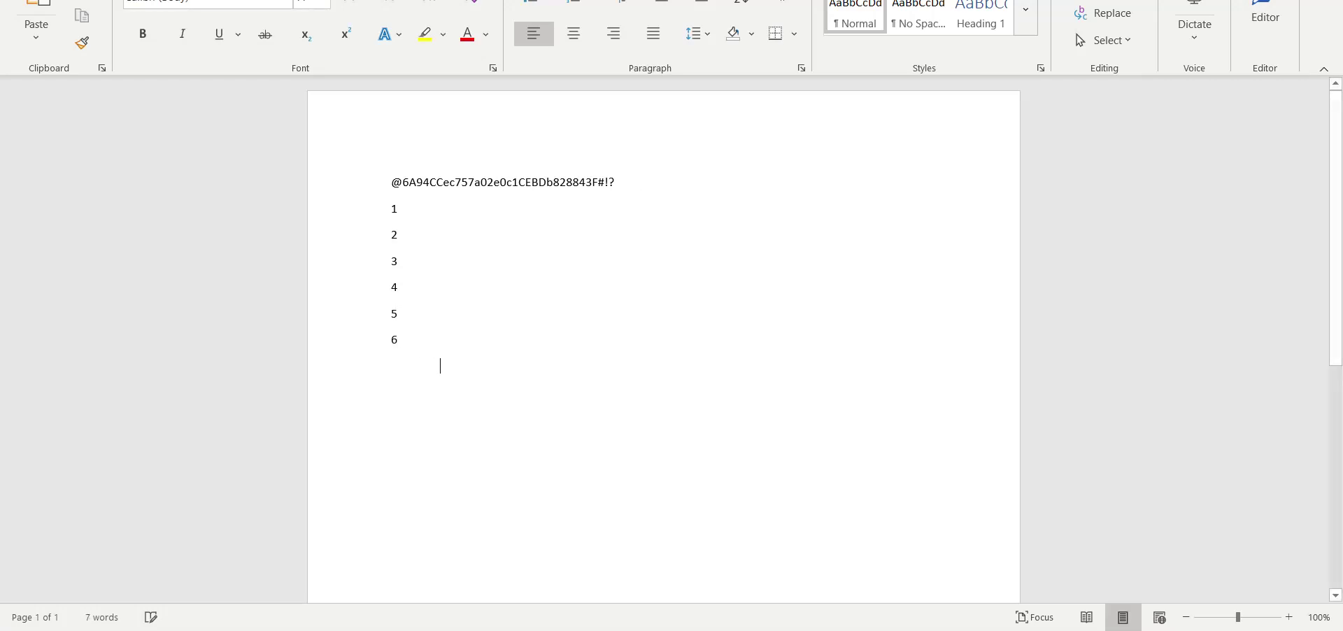
Add 7, 8 and 9 beside lines 1, 2 and 3 at different indents.
left_click(401, 209)
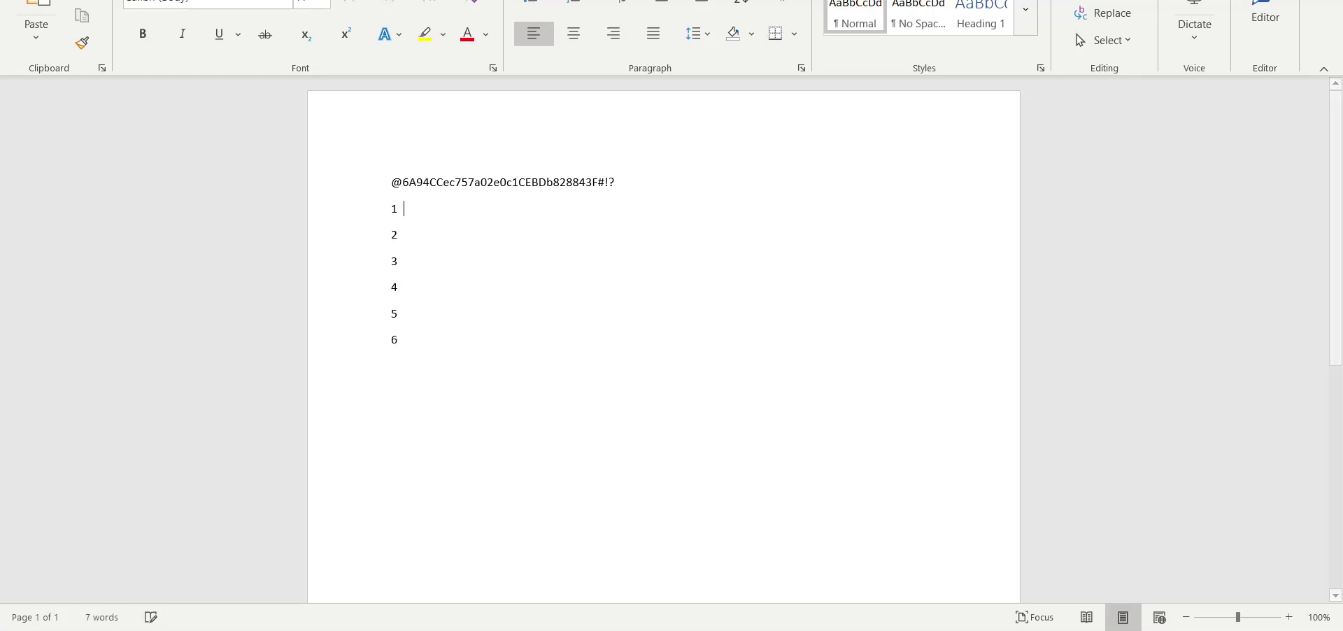
type("7")
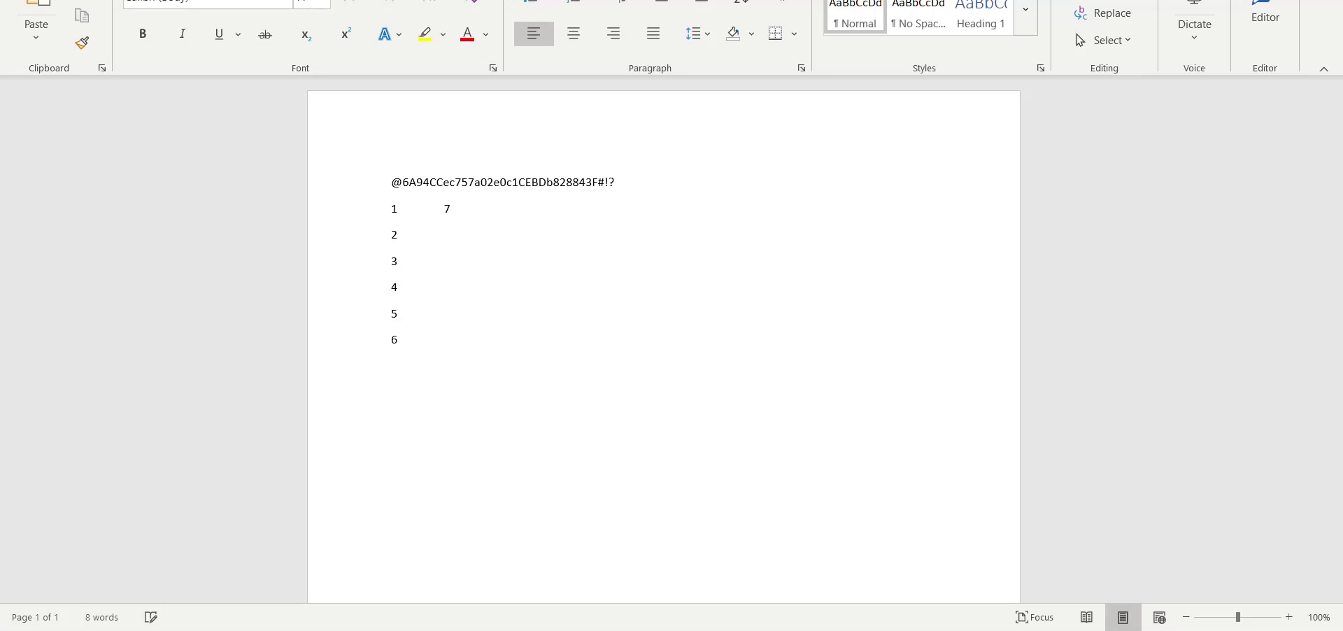
left_click(417, 237)
type("8")
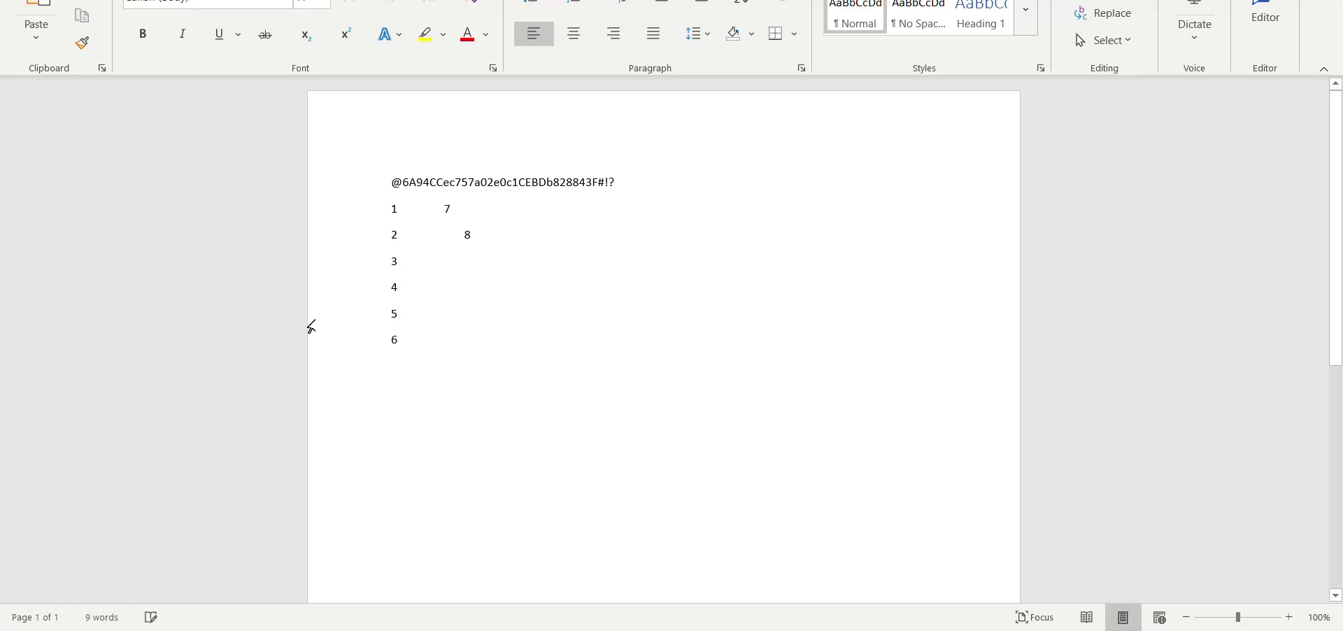
left_click(416, 267)
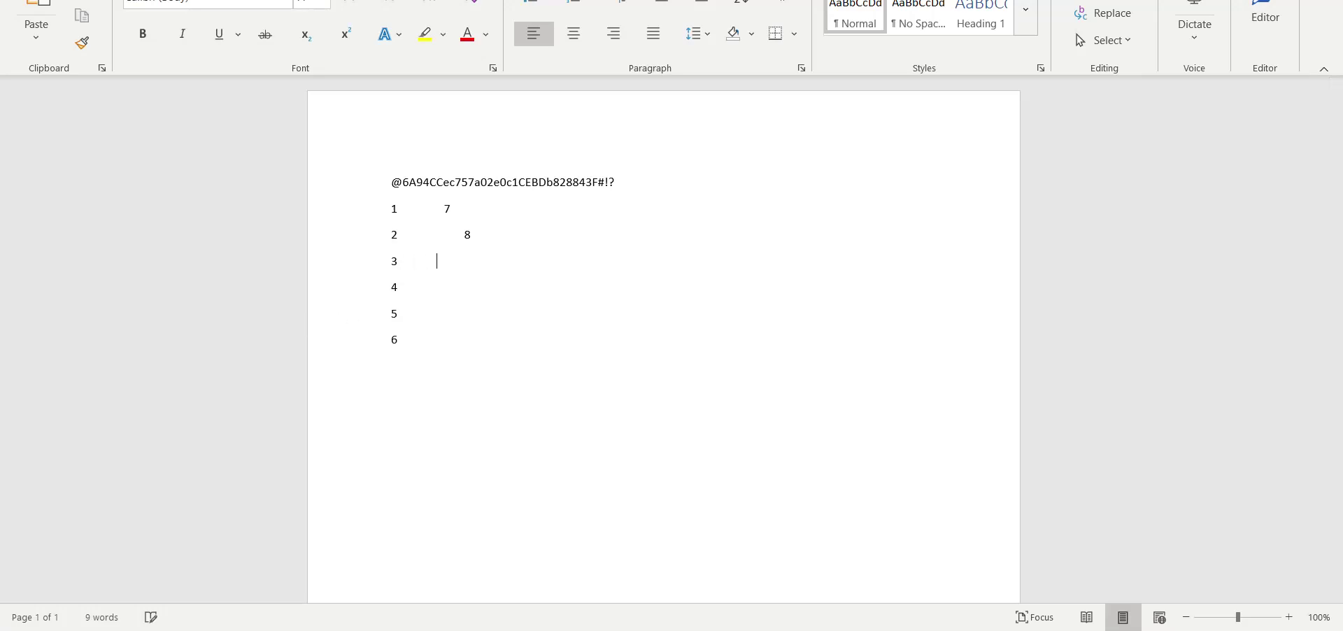
type("9")
Add 10, 11 and 12 beside lines 4 to 6, correcting a mistyped 13 to 12.
left_click(445, 296)
type("10")
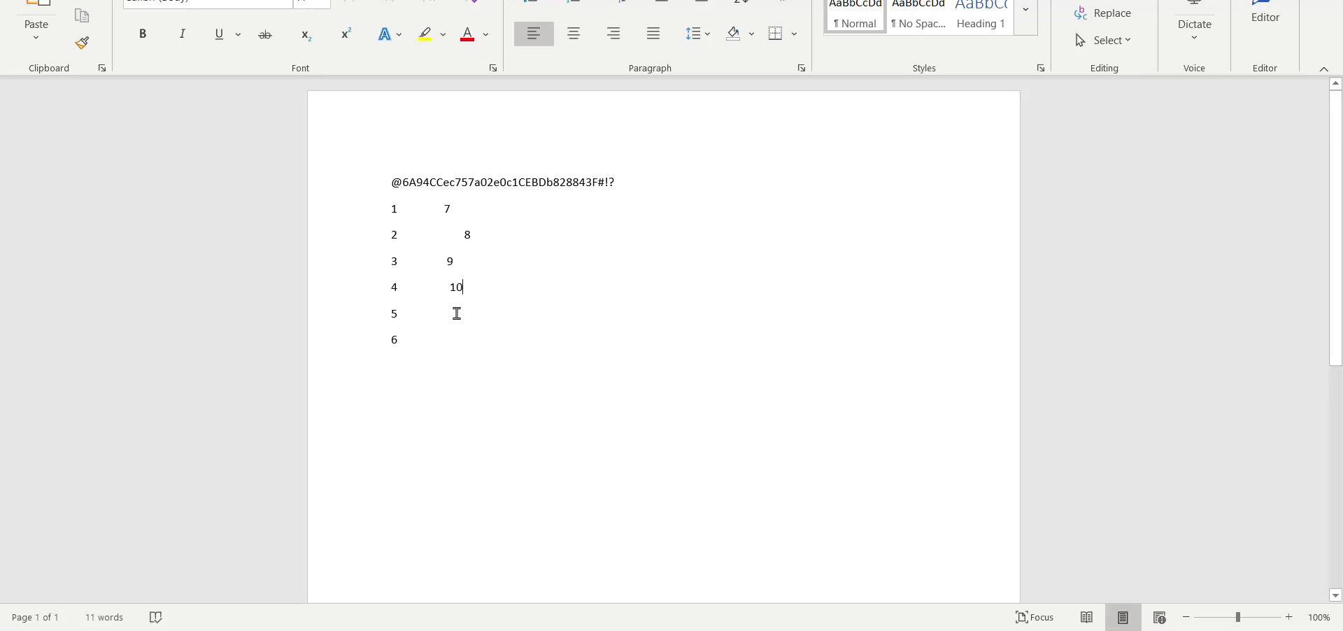
left_click(455, 312)
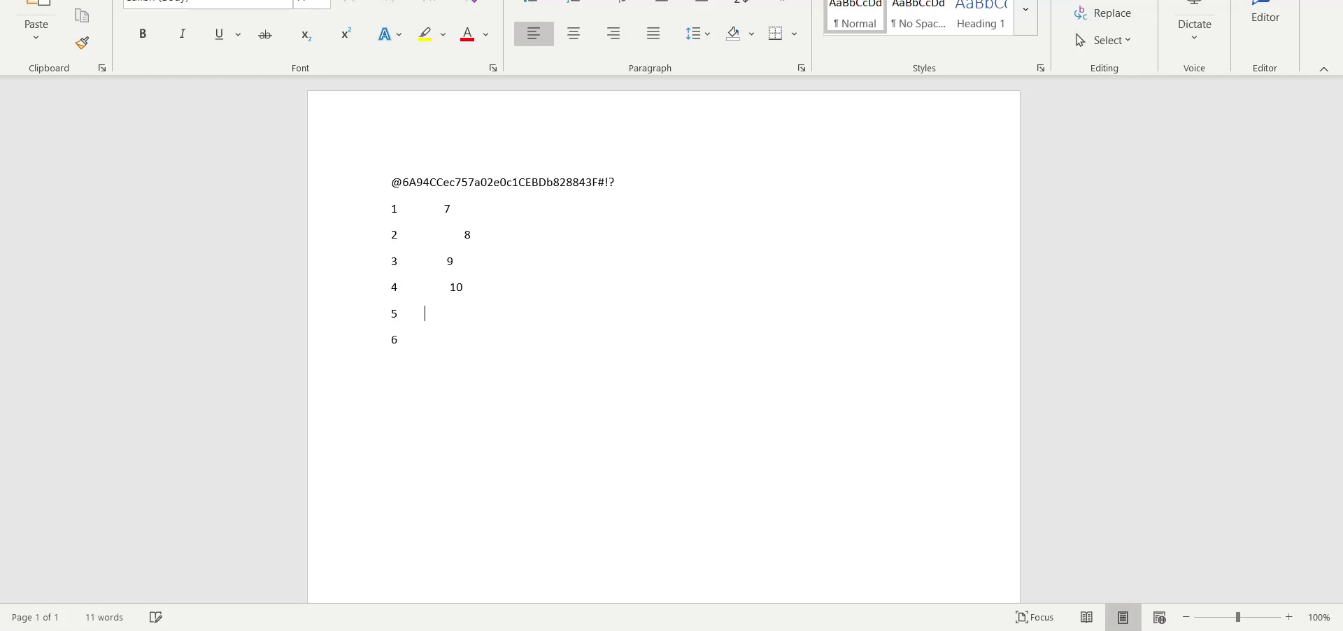
type("11")
left_click(449, 340)
type("13")
key("BackSpace")
type("2")
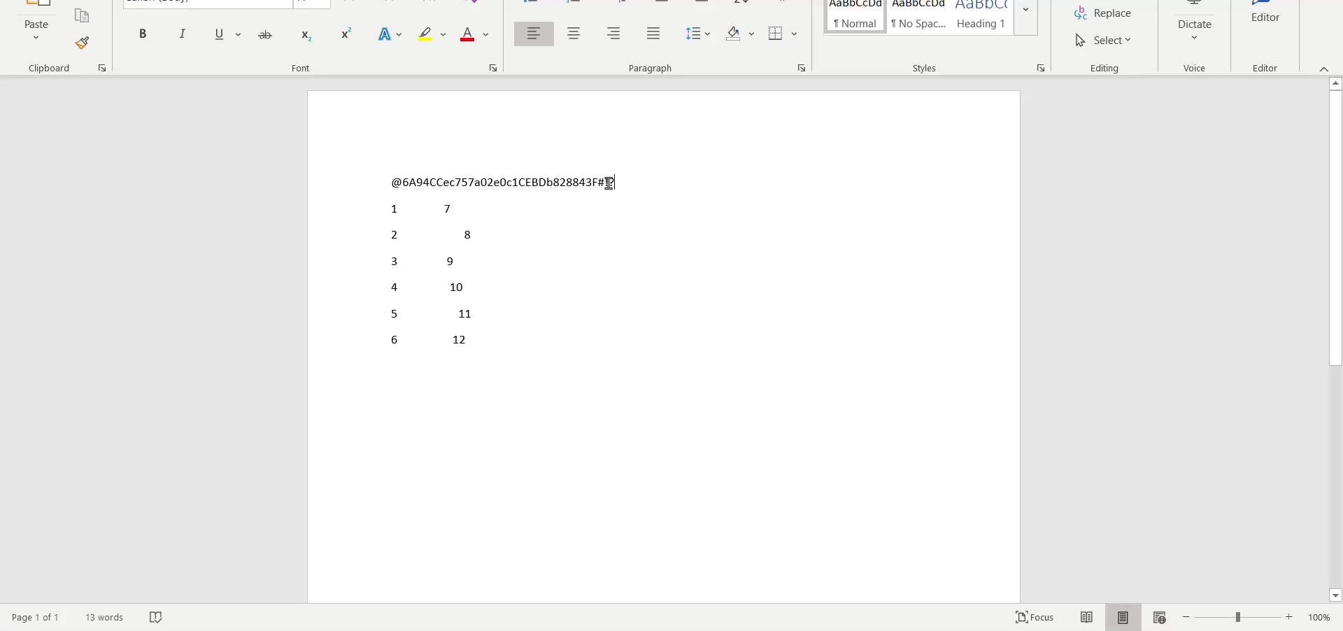
left_click_drag(606, 181, 374, 182)
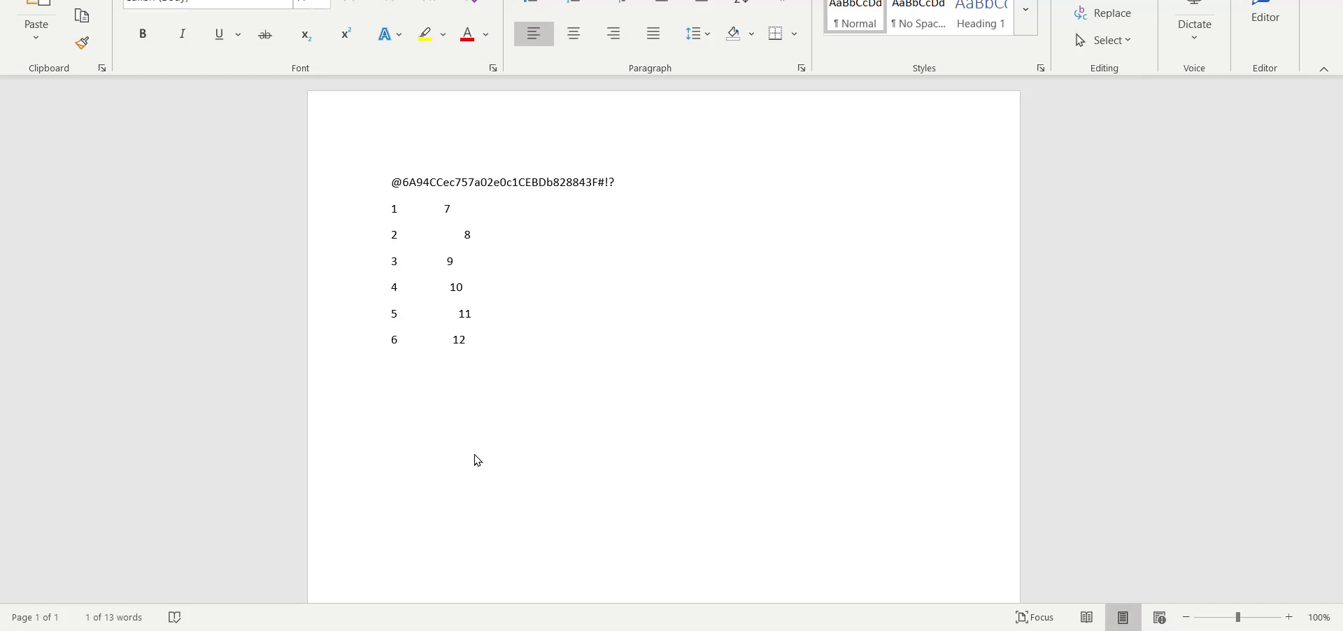
key("alt+Tab")
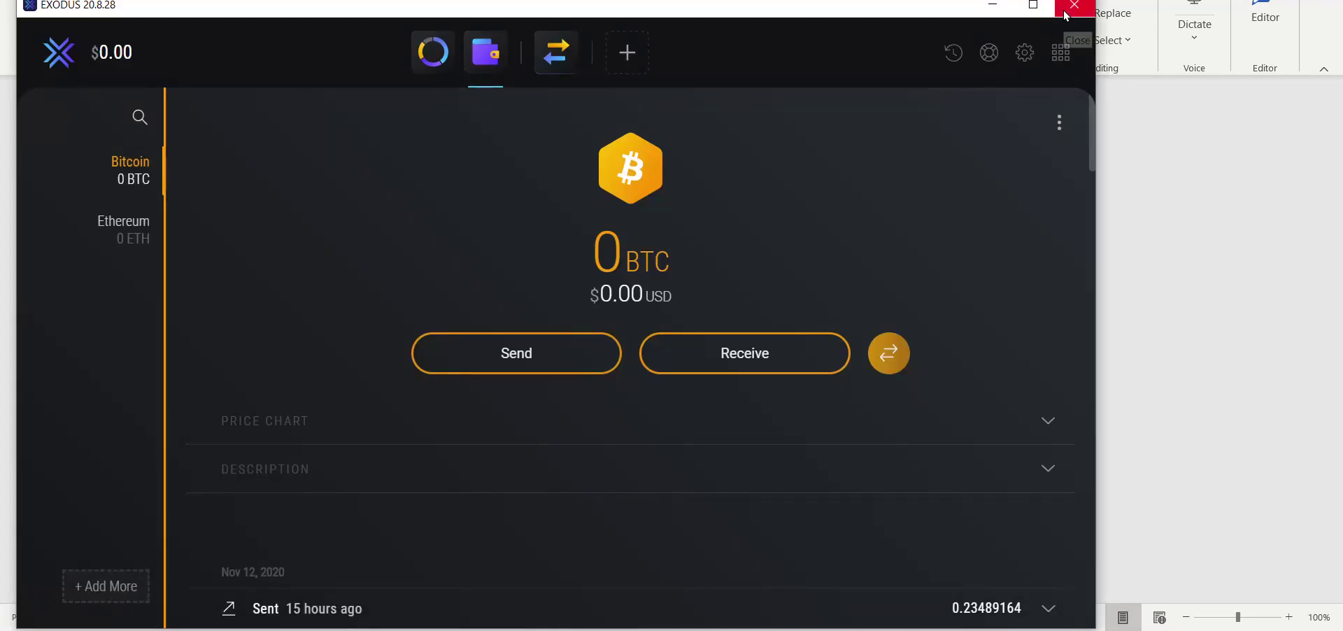
key("alt+Tab")
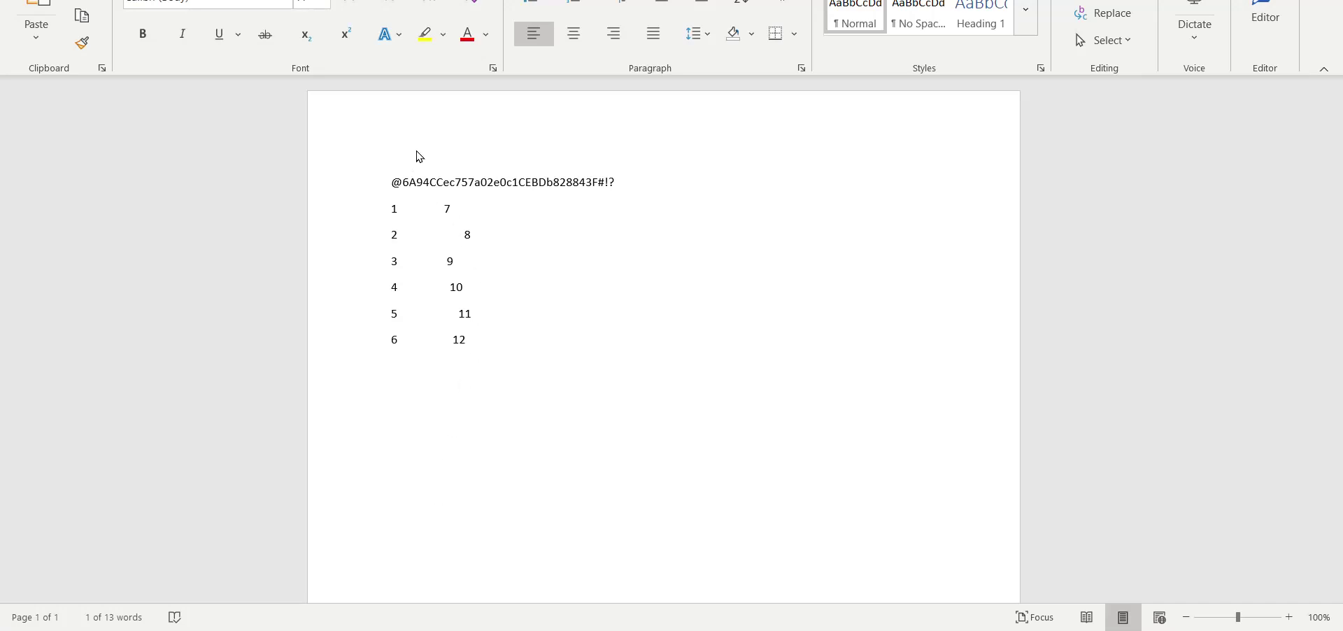
left_click(510, 156)
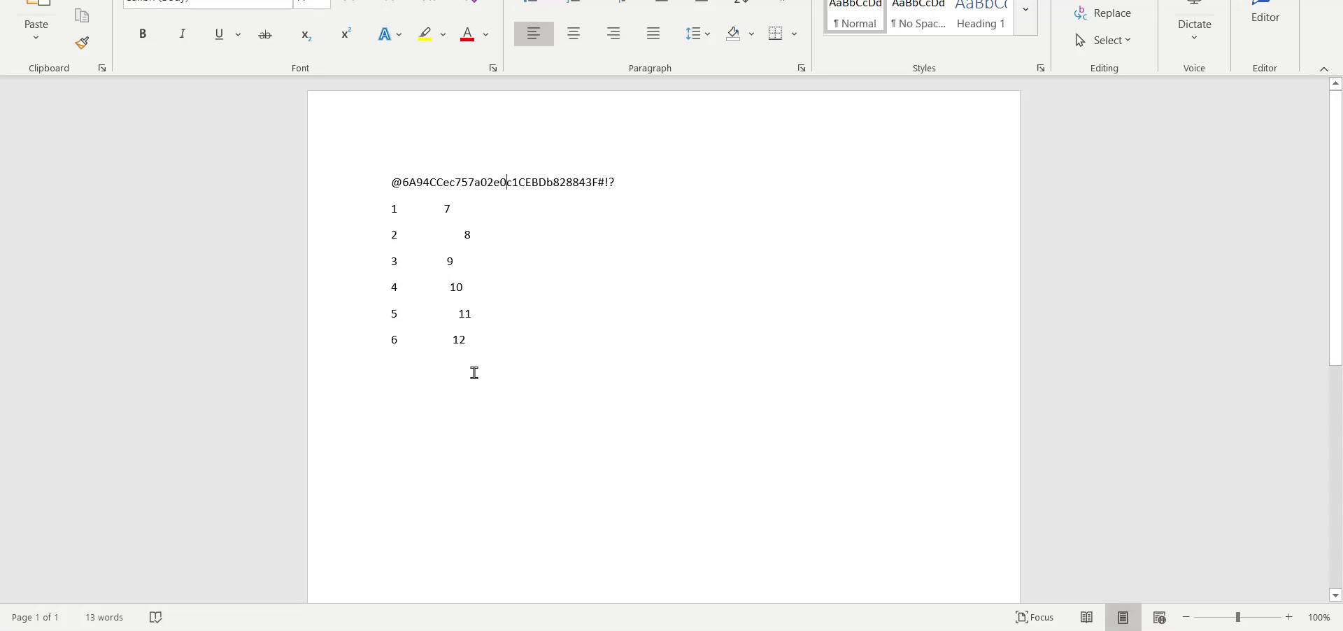
scroll(474, 372, "down", 1)
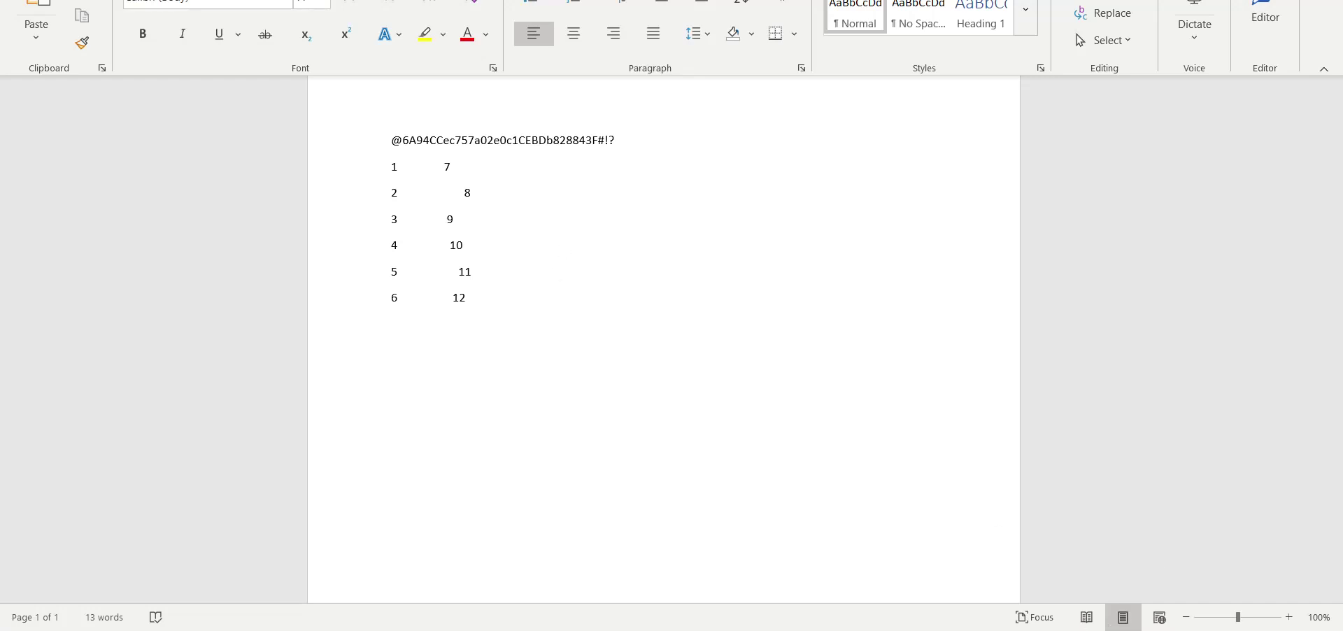
Expand the system tray overflow to show the hidden background app icons.
left_click(1105, 630)
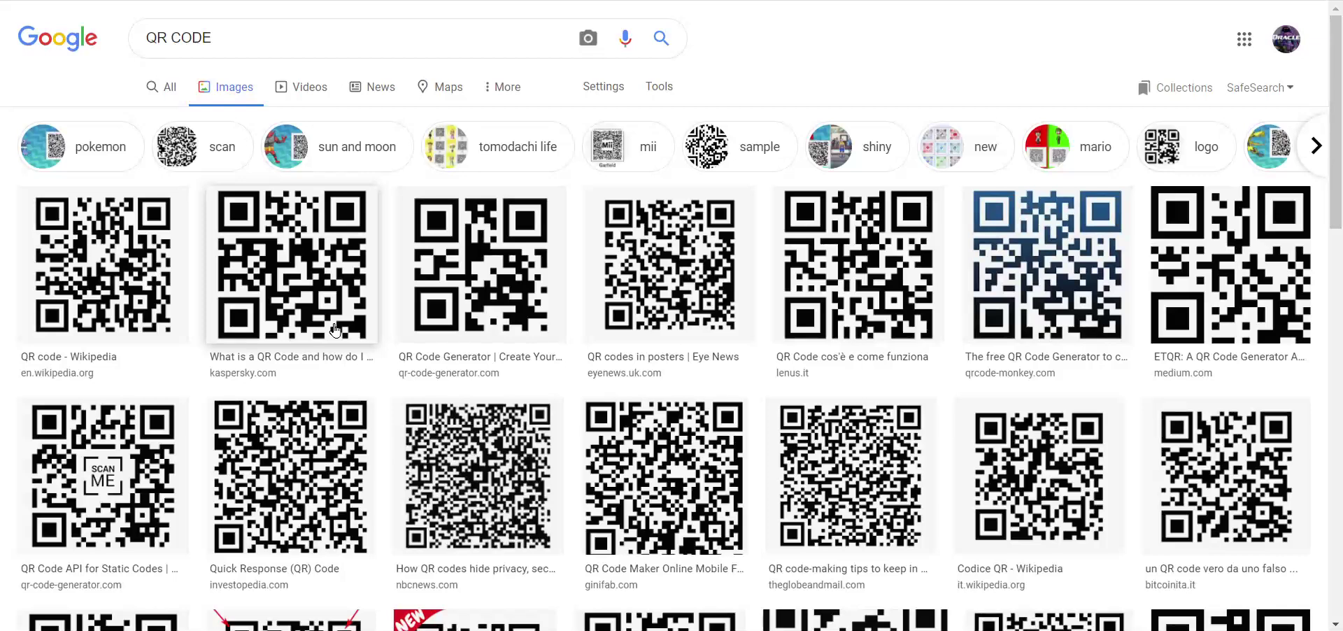
Bring up the Kaspersky QR image's context menu, then switch to the ORACLEKINGPIN link page.
right_click(305, 249)
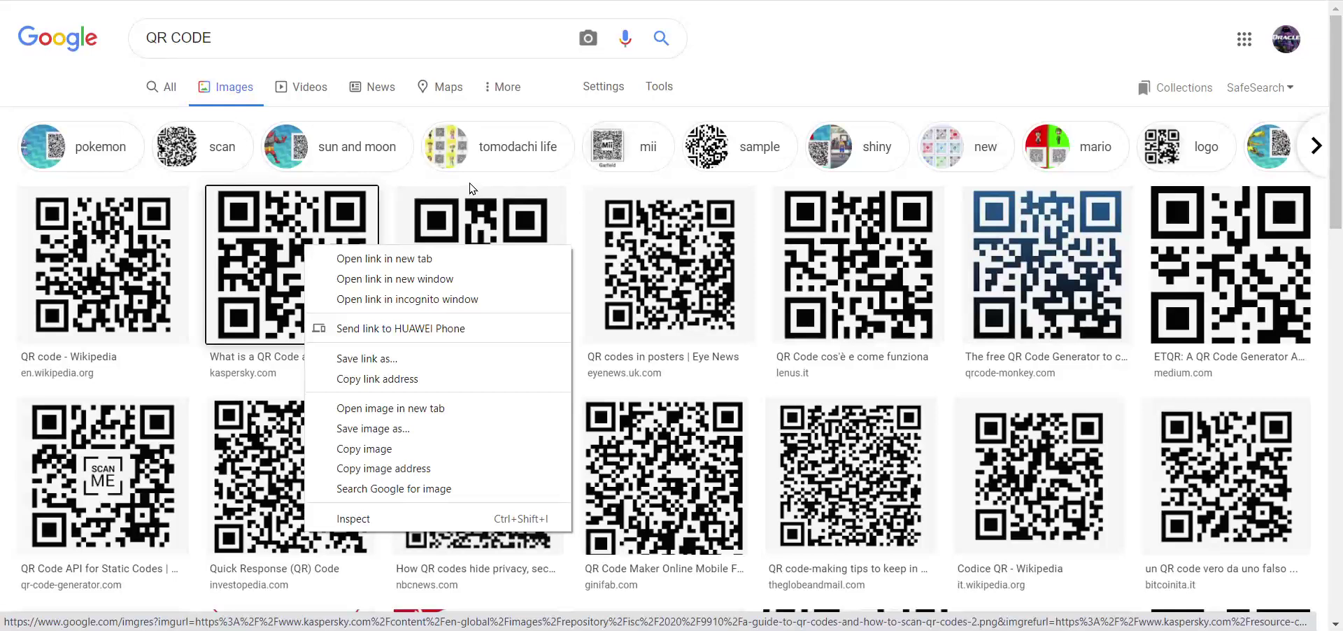
left_click(189, 1)
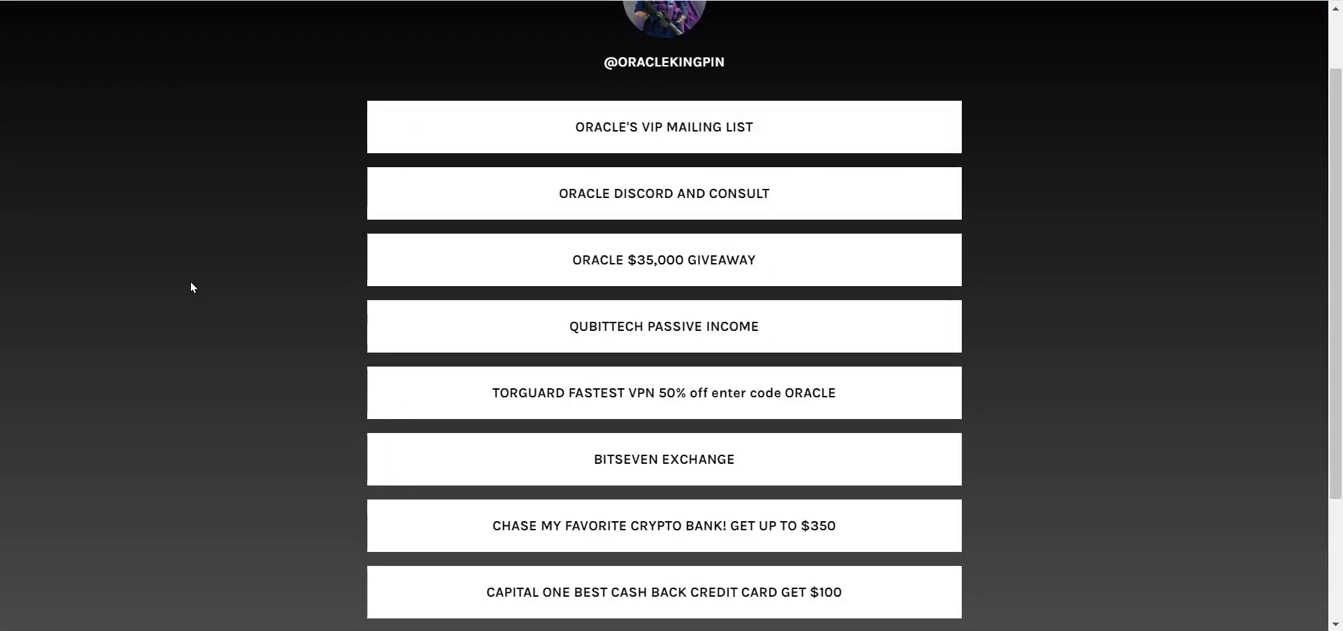
Find Disk Cleanup through Windows search and launch it.
left_click(59, 628)
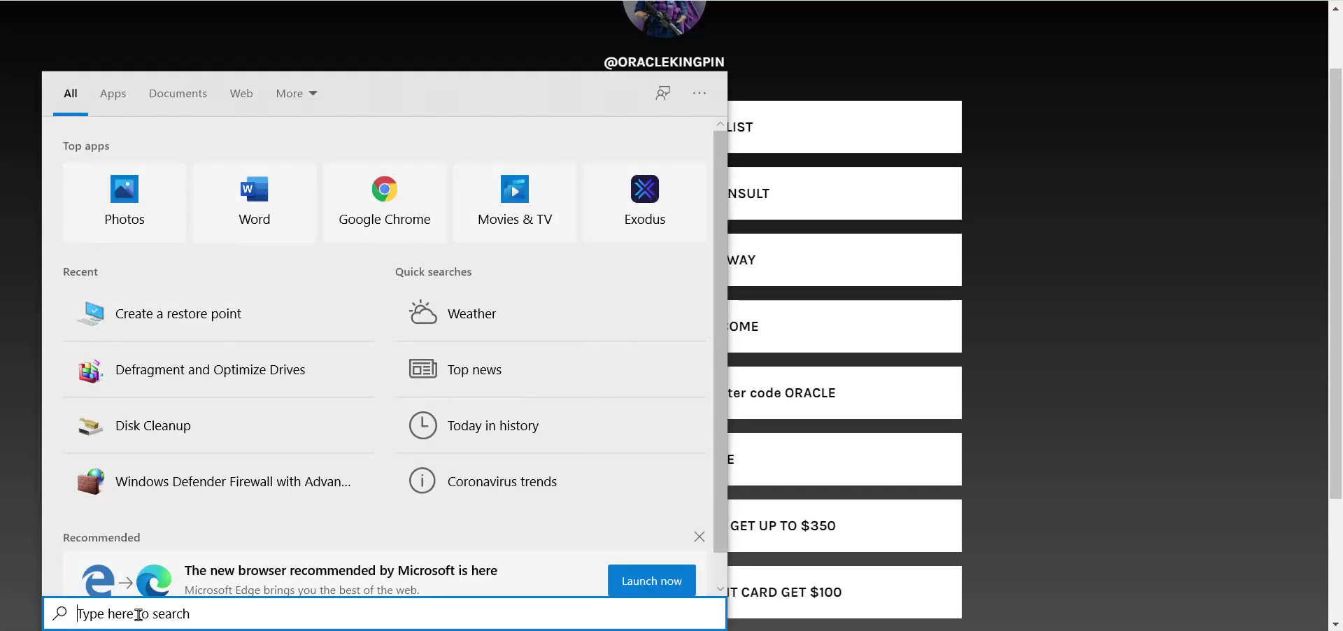
type("DIC")
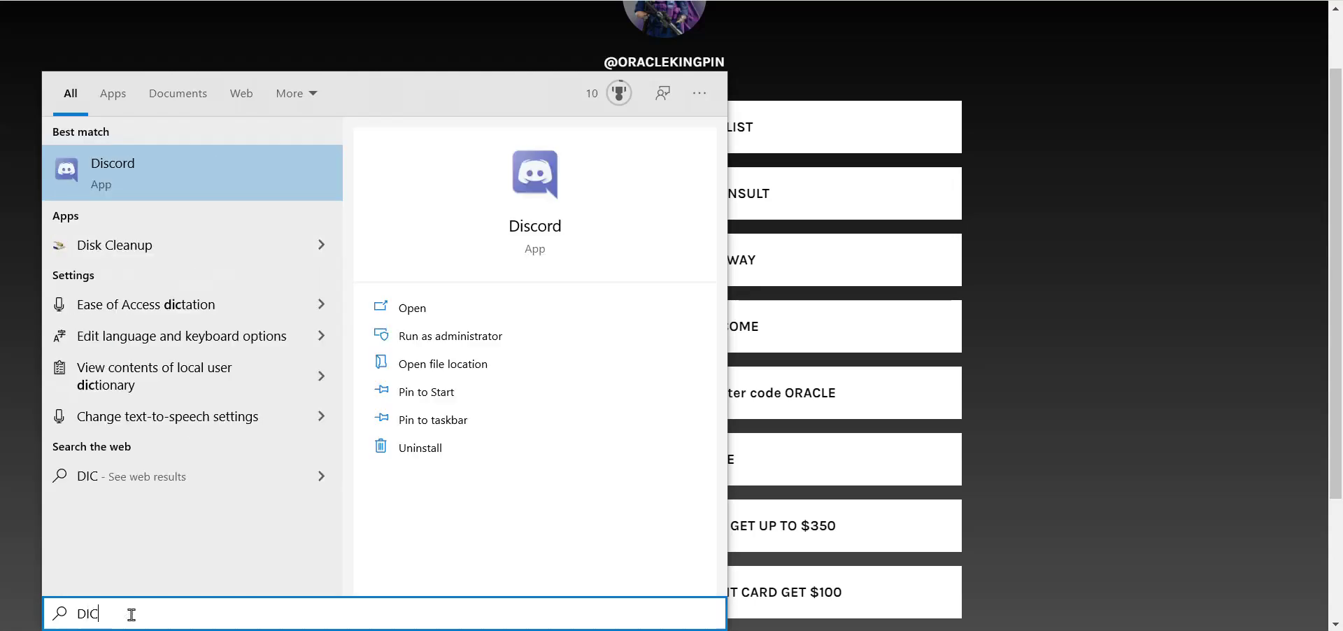
key("BackSpace")
key("BackSpace")
key("BackSpace")
type("Cl")
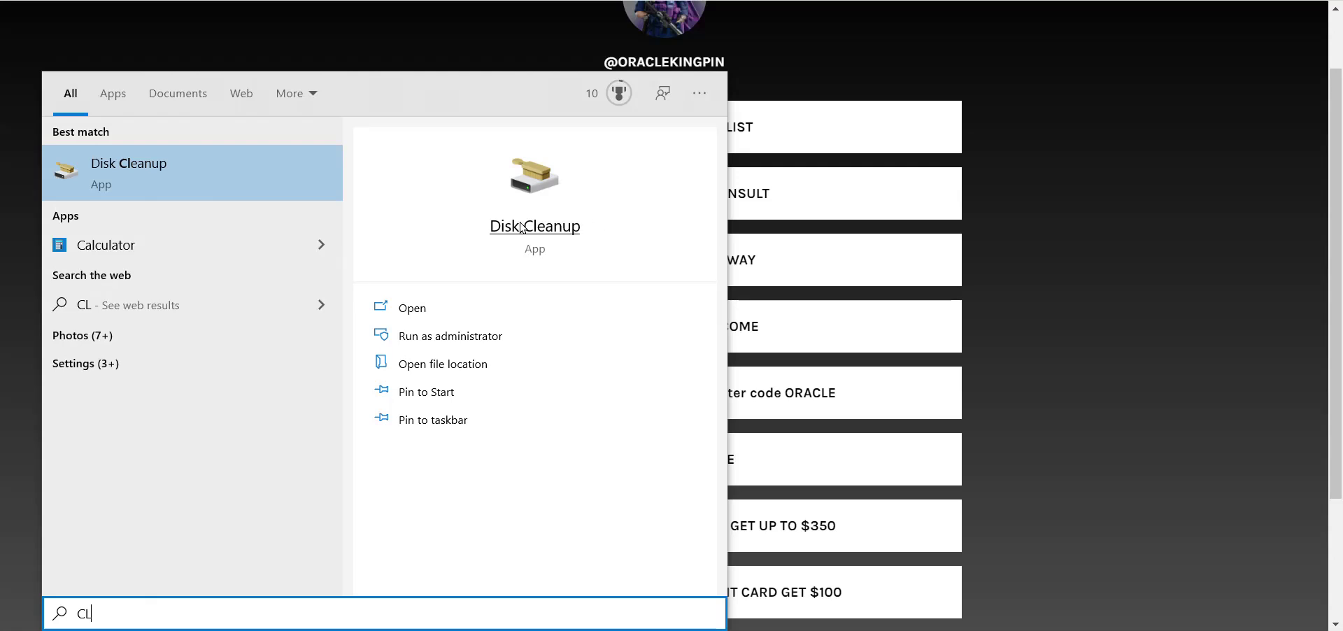
left_click(521, 227)
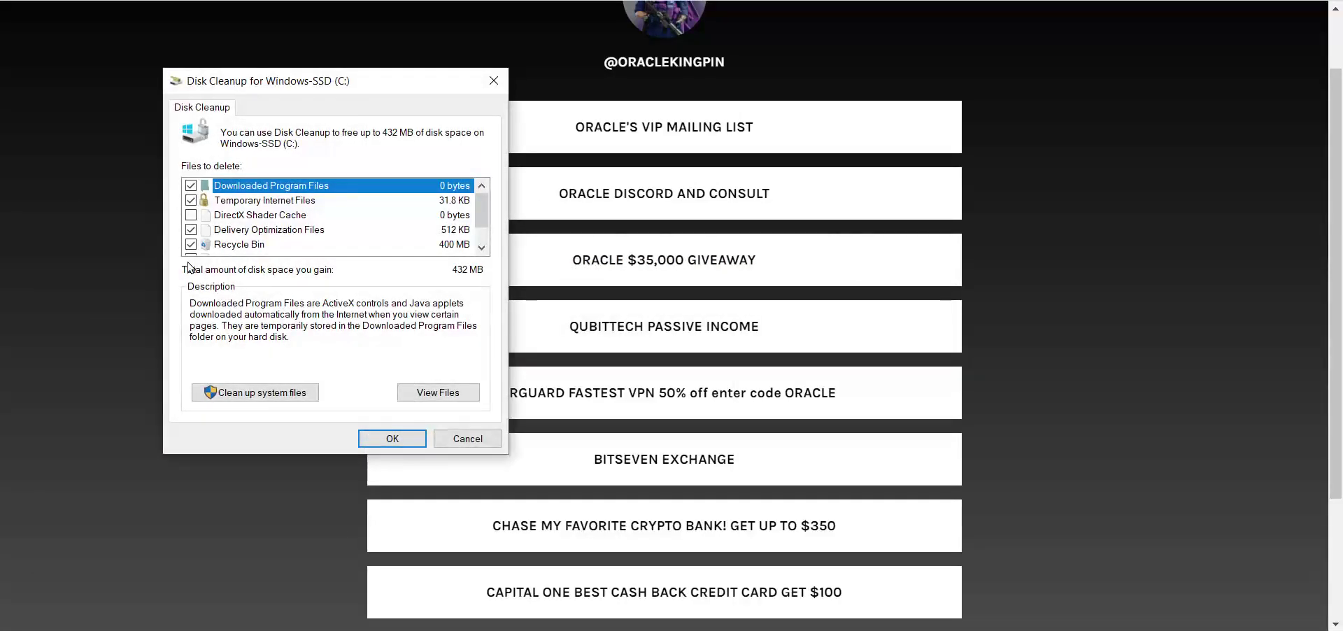
Tick DirectX Shader Cache and permanently delete drive C's junk files (about 432 MB).
left_click(191, 215)
scroll(261, 233, "down", 1)
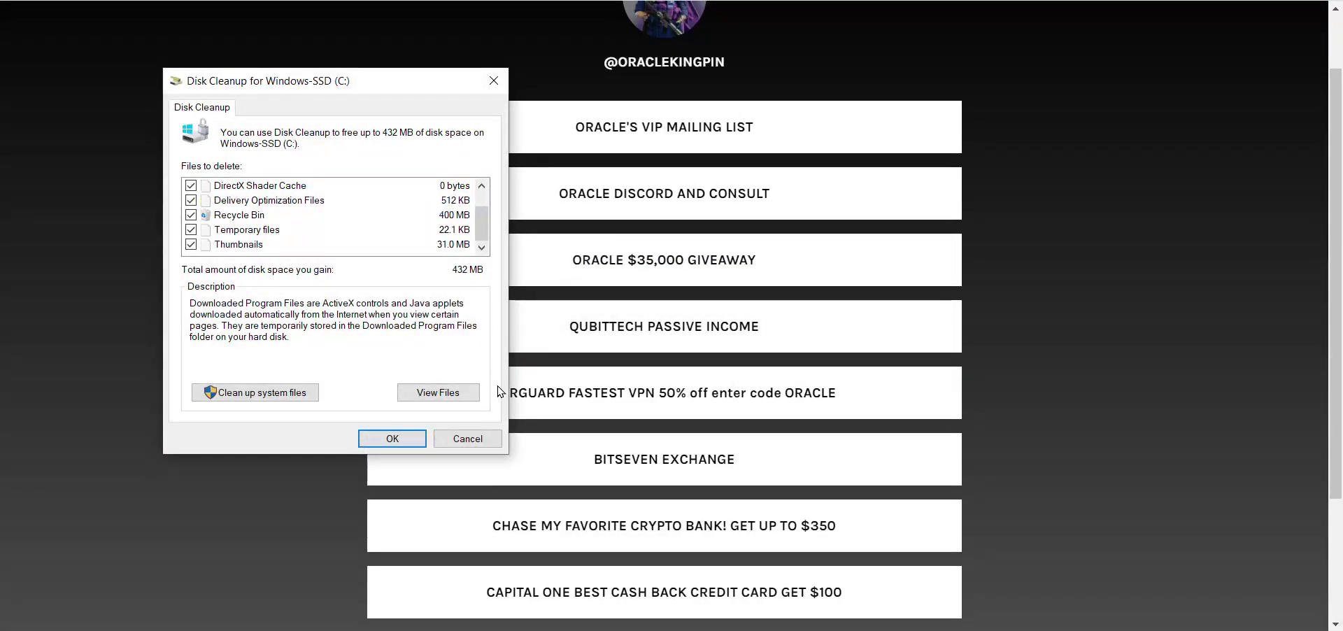
left_click(375, 440)
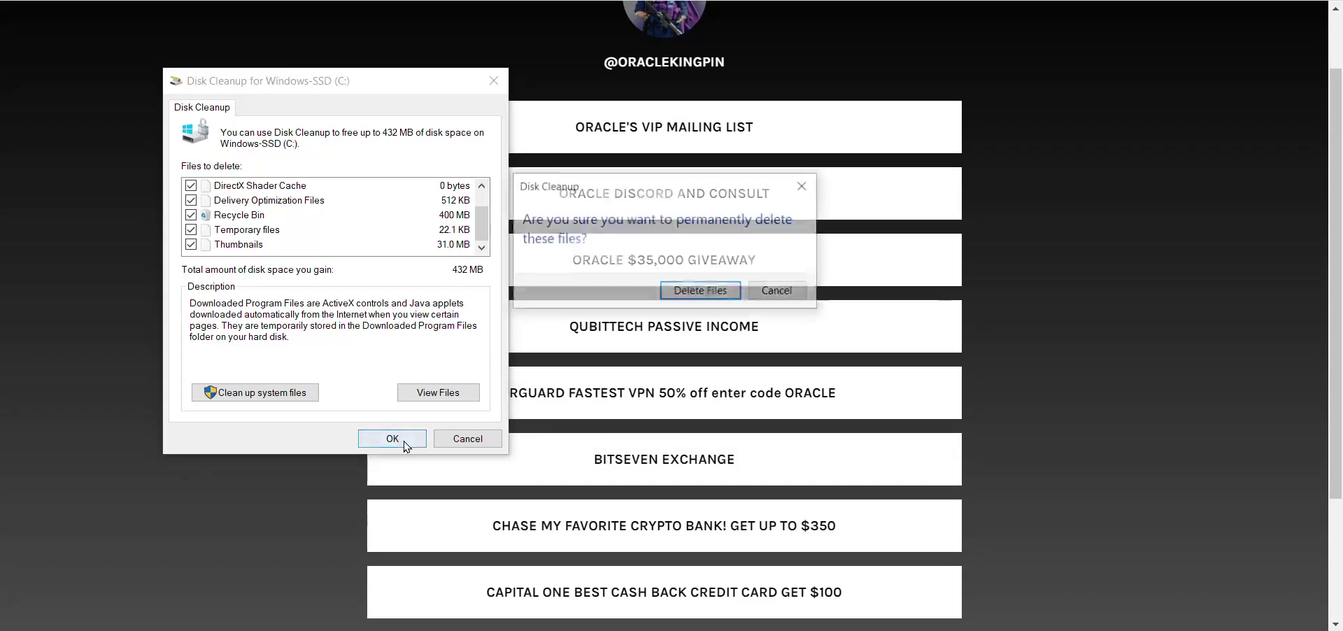
left_click(708, 290)
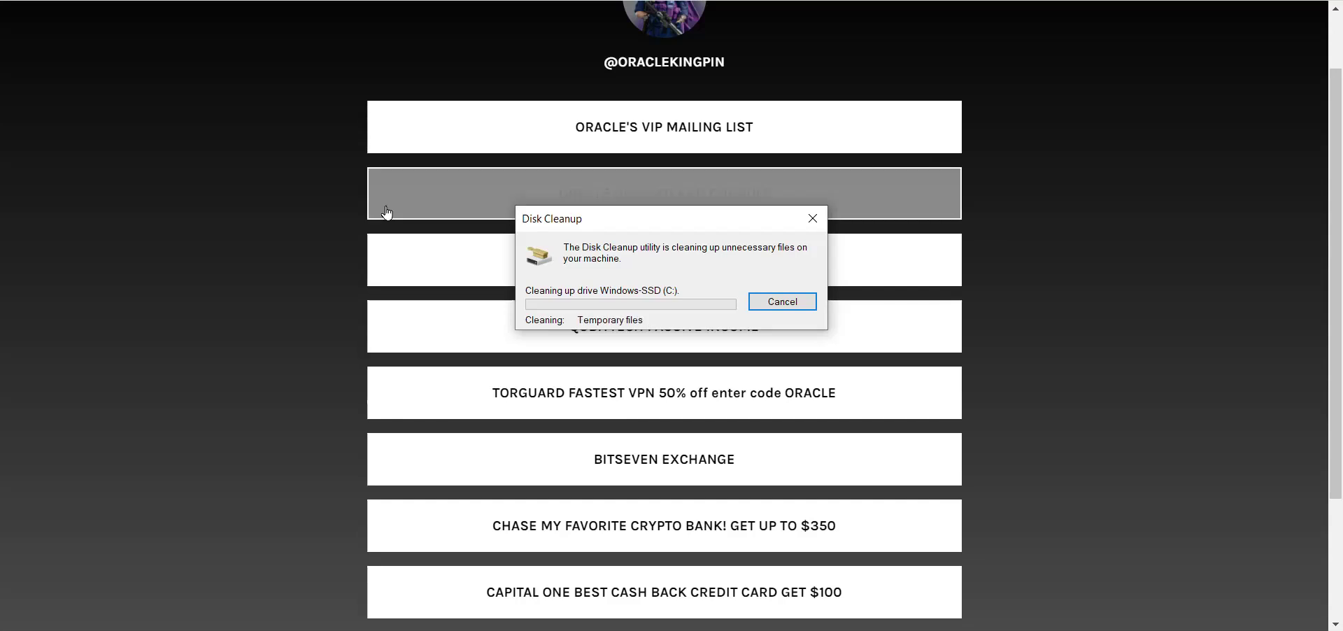
Find 'create a restore point' in Windows search and open System Properties protection settings.
left_click(111, 615)
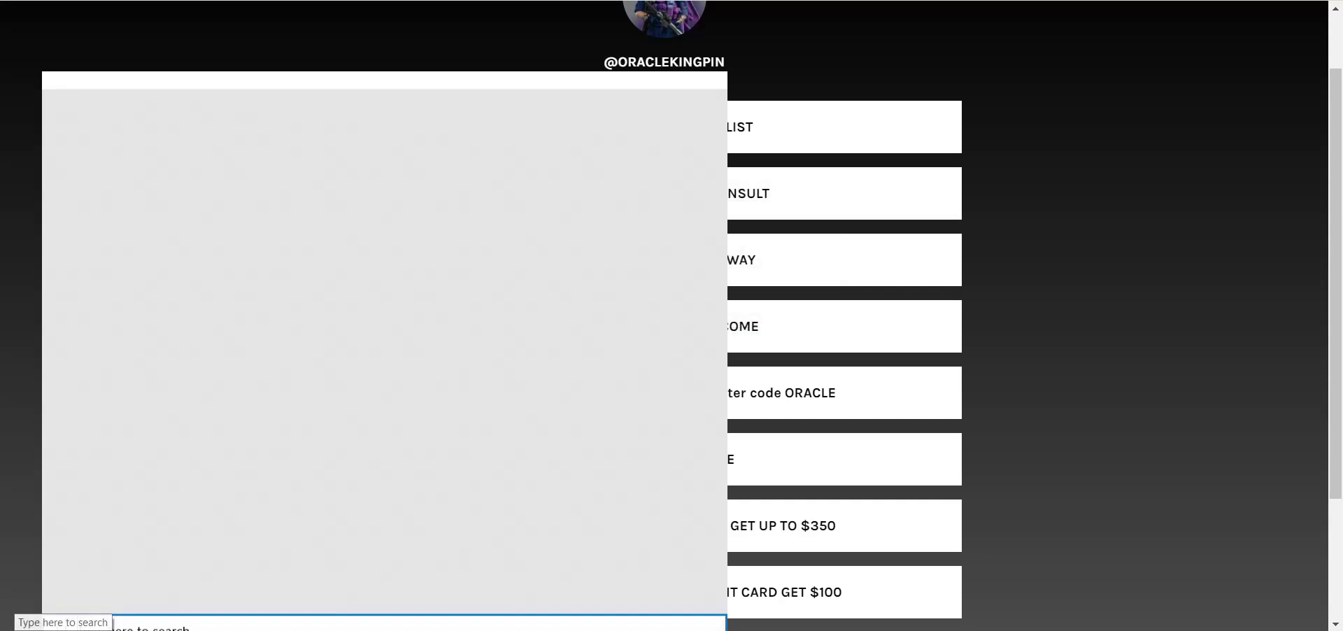
type("CREAT")
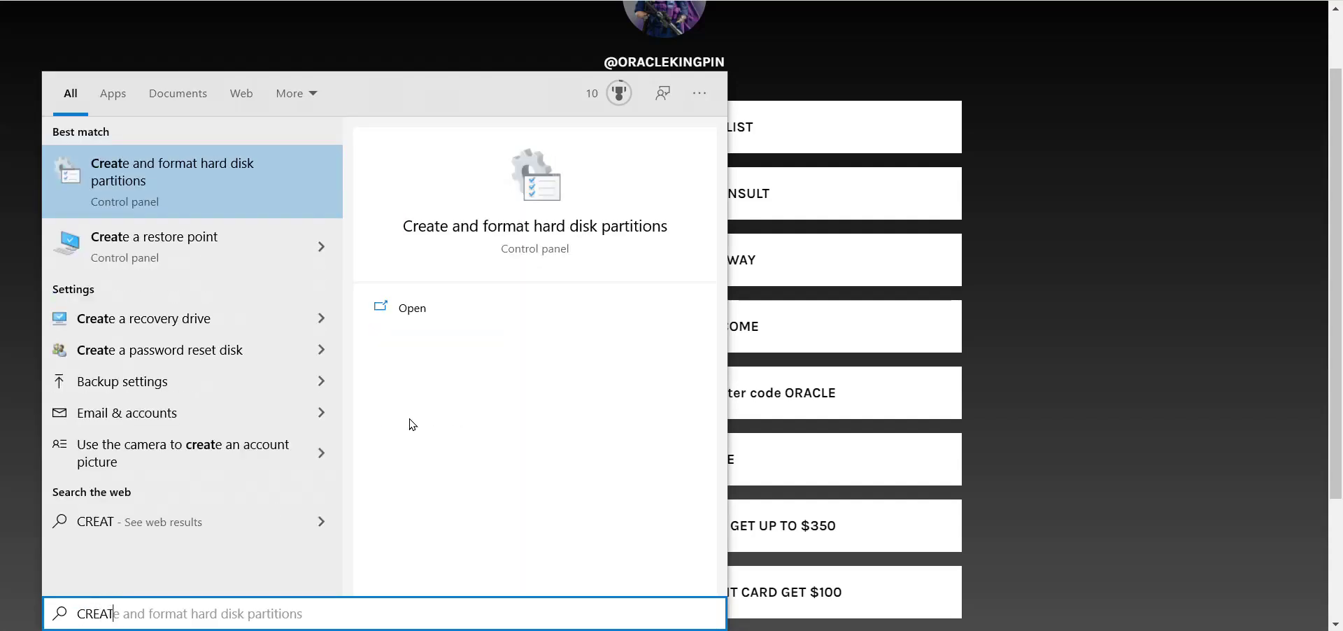
key("BackSpace")
key("BackSpace")
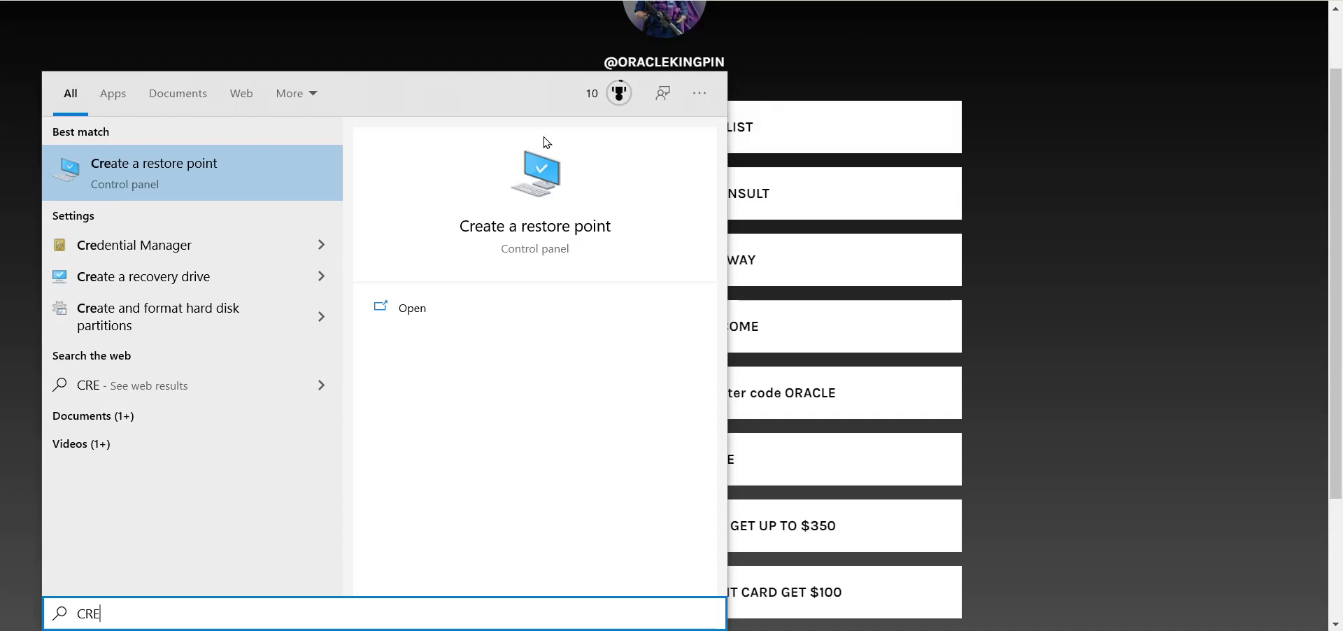
left_click(521, 233)
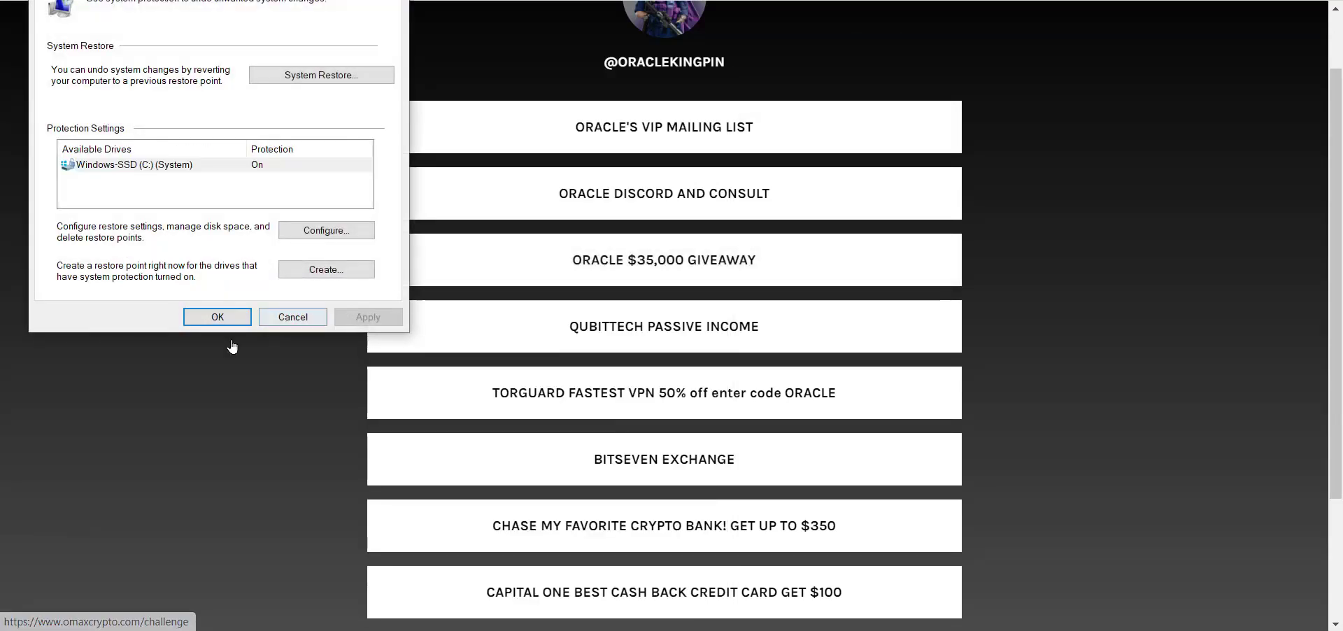
Create a restore point named 'OK 11 12 20' and close System Properties.
left_click(309, 270)
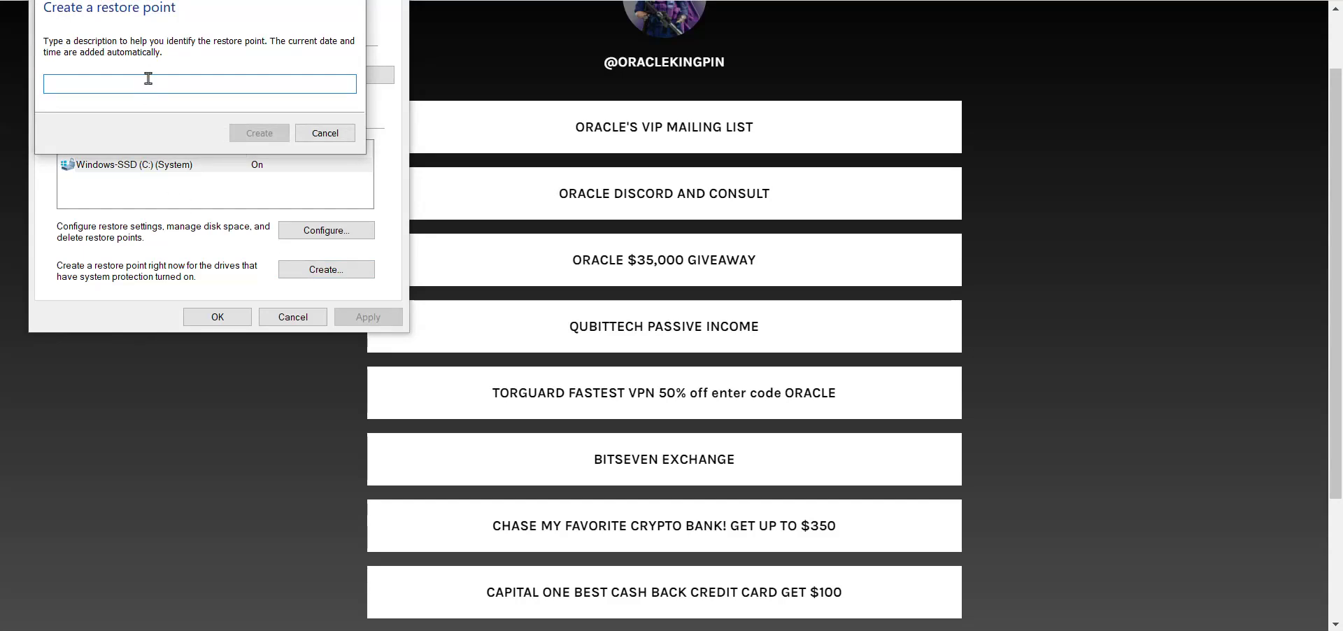
type("OK")
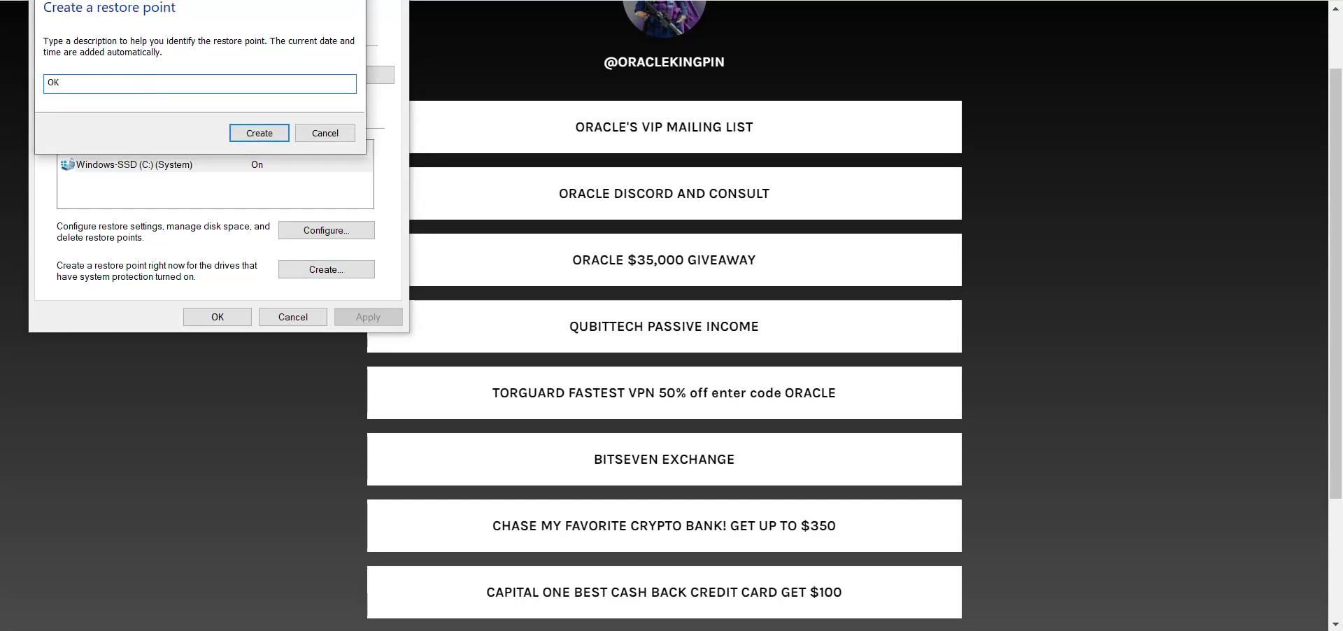
type(" 11 12 20")
left_click(257, 134)
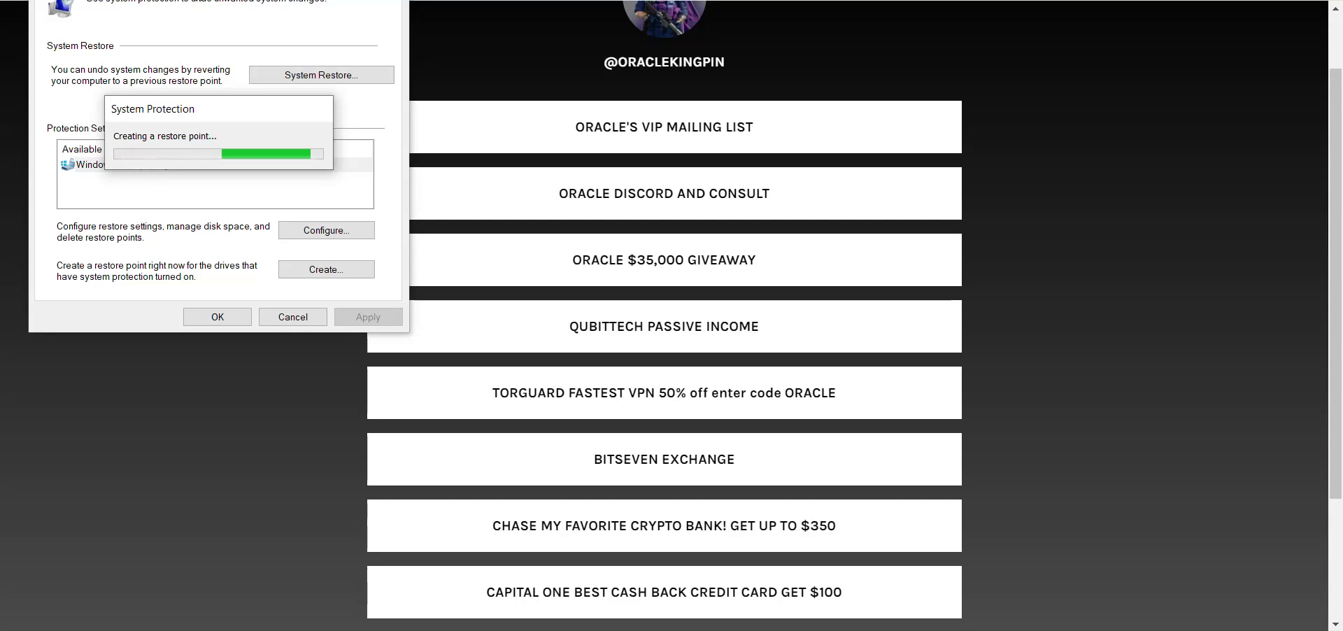
left_click(327, 143)
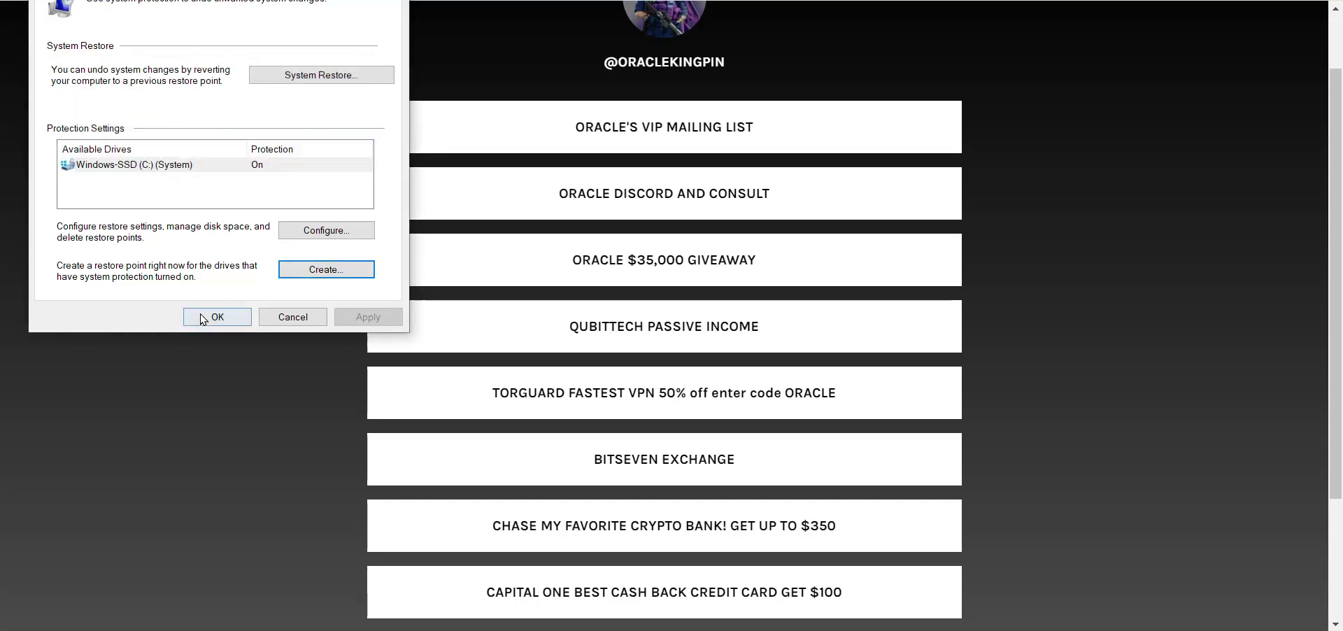
left_click(203, 319)
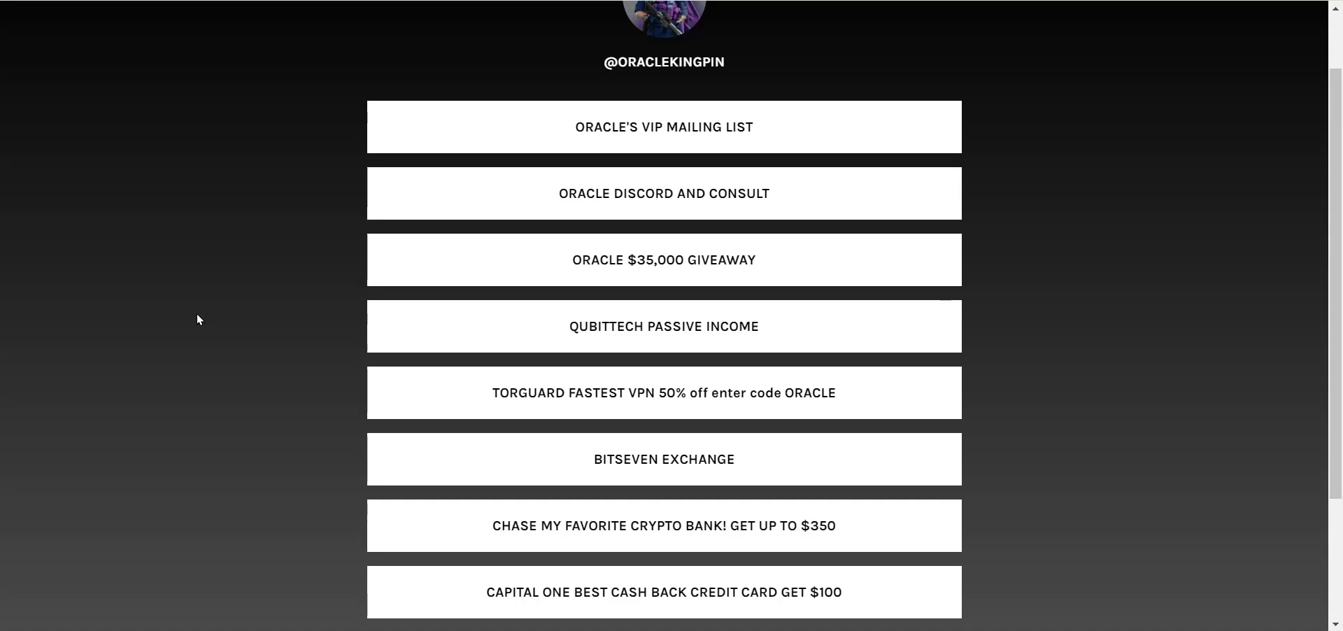
Search Windows for 'anti' to reach Windows Security's Virus & threat protection page.
left_click(83, 622)
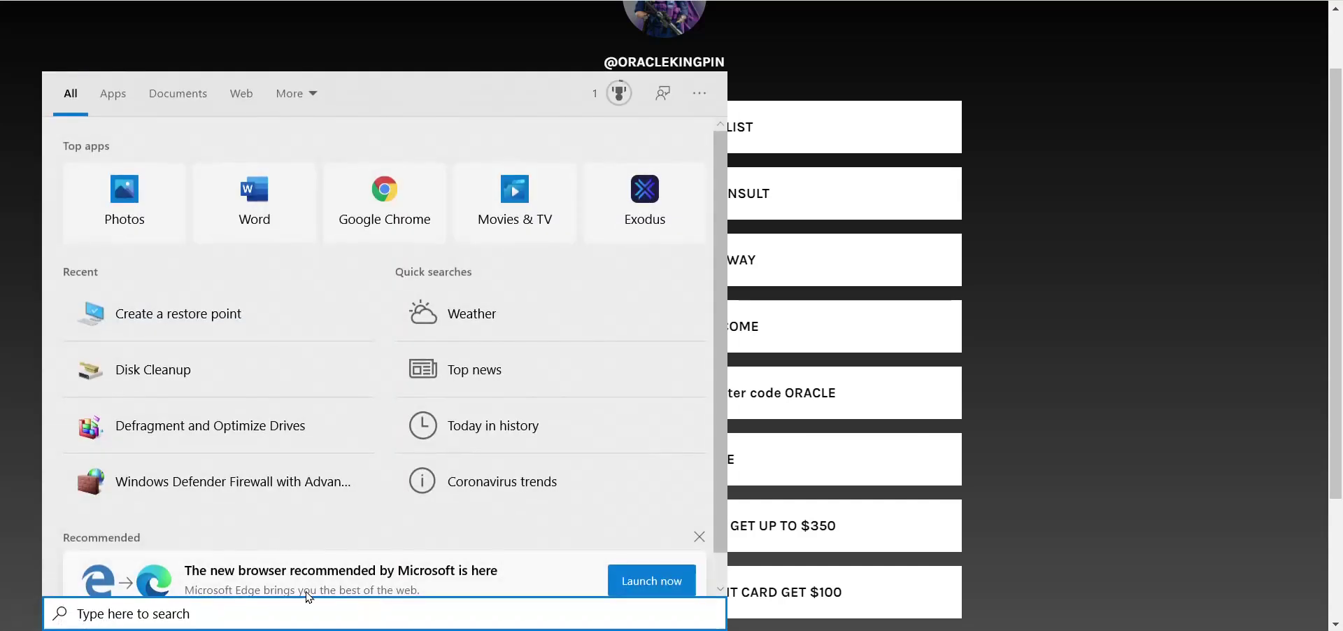
type("SCAN")
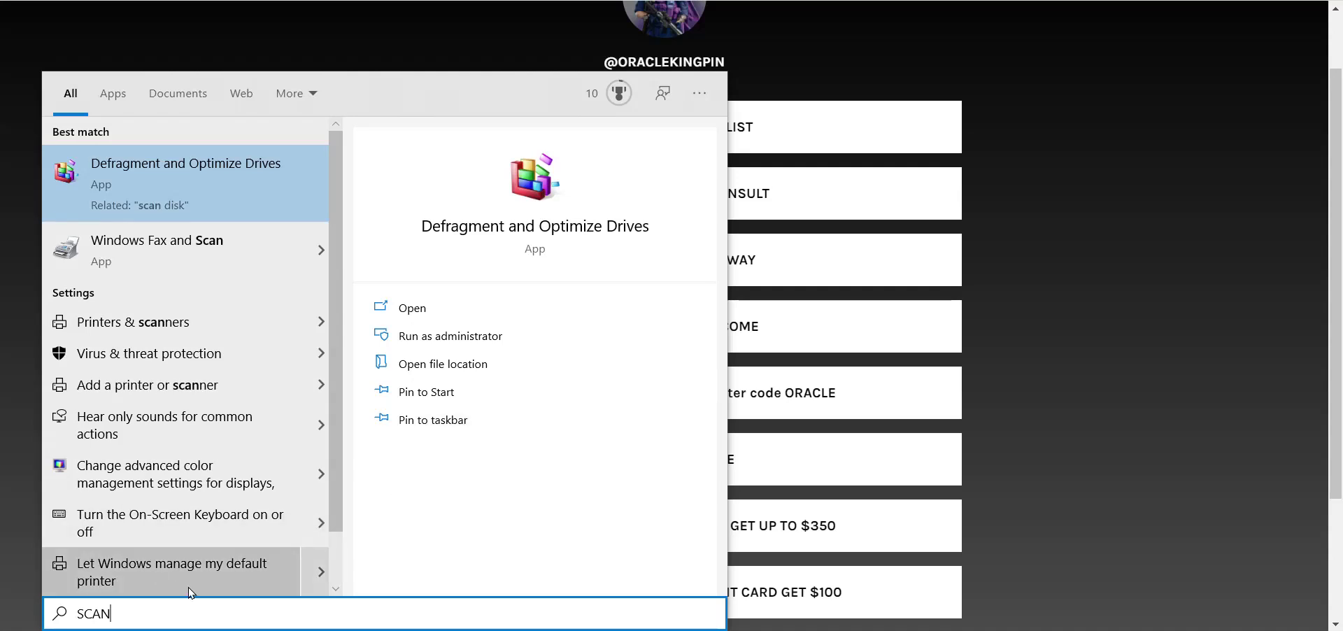
left_click(149, 607)
type("n")
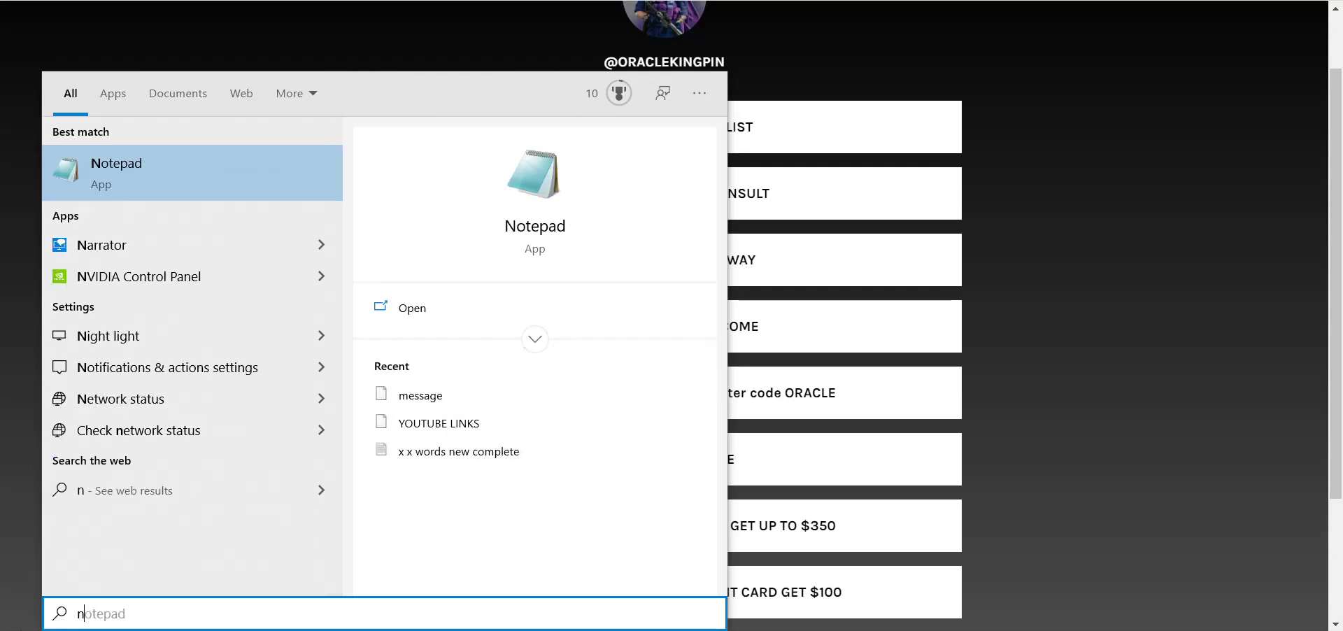
type("ti")
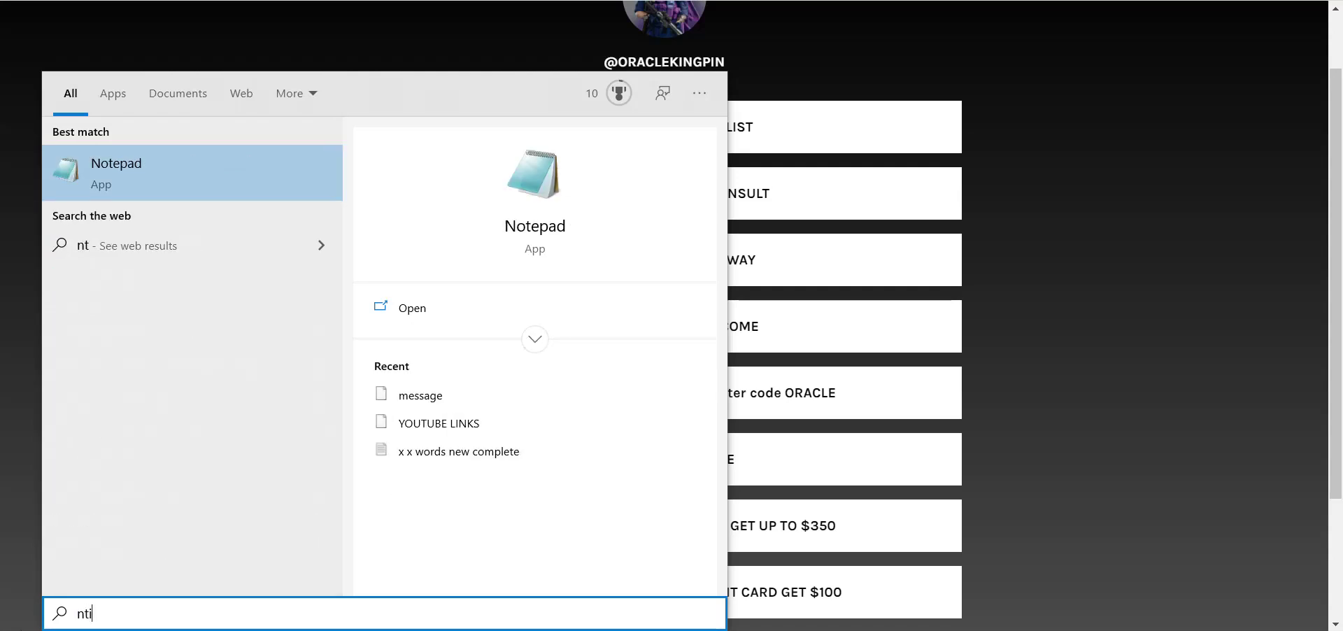
key("ctrl+a")
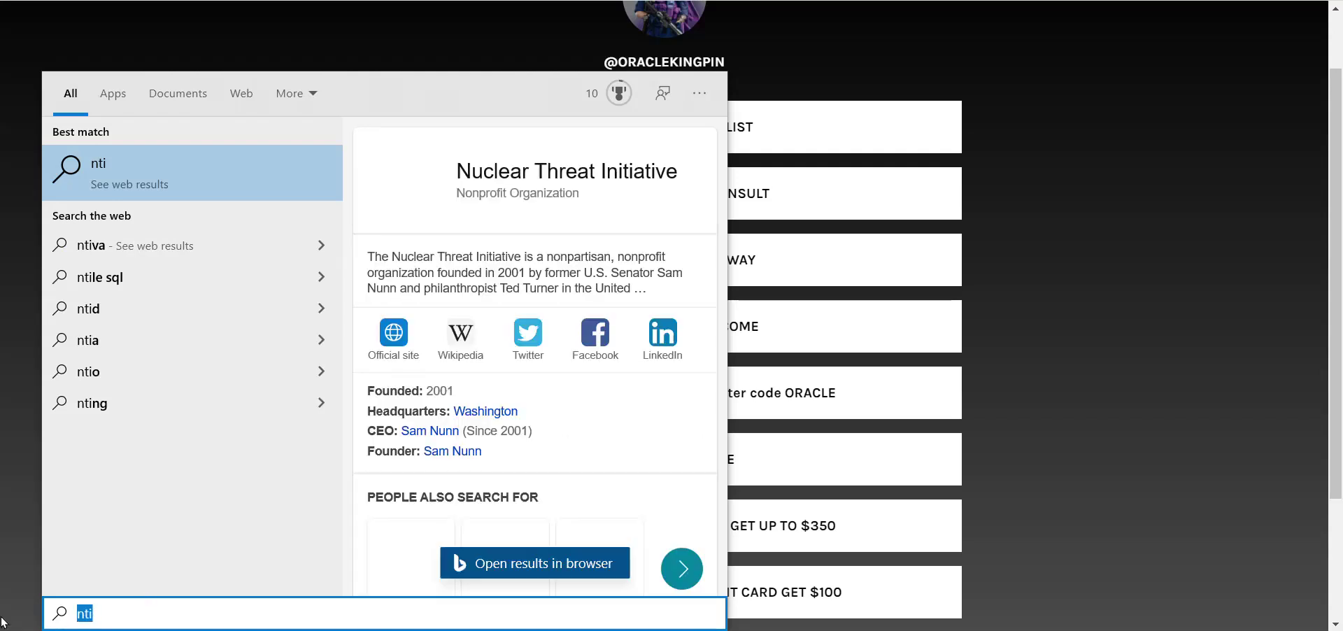
type("anti")
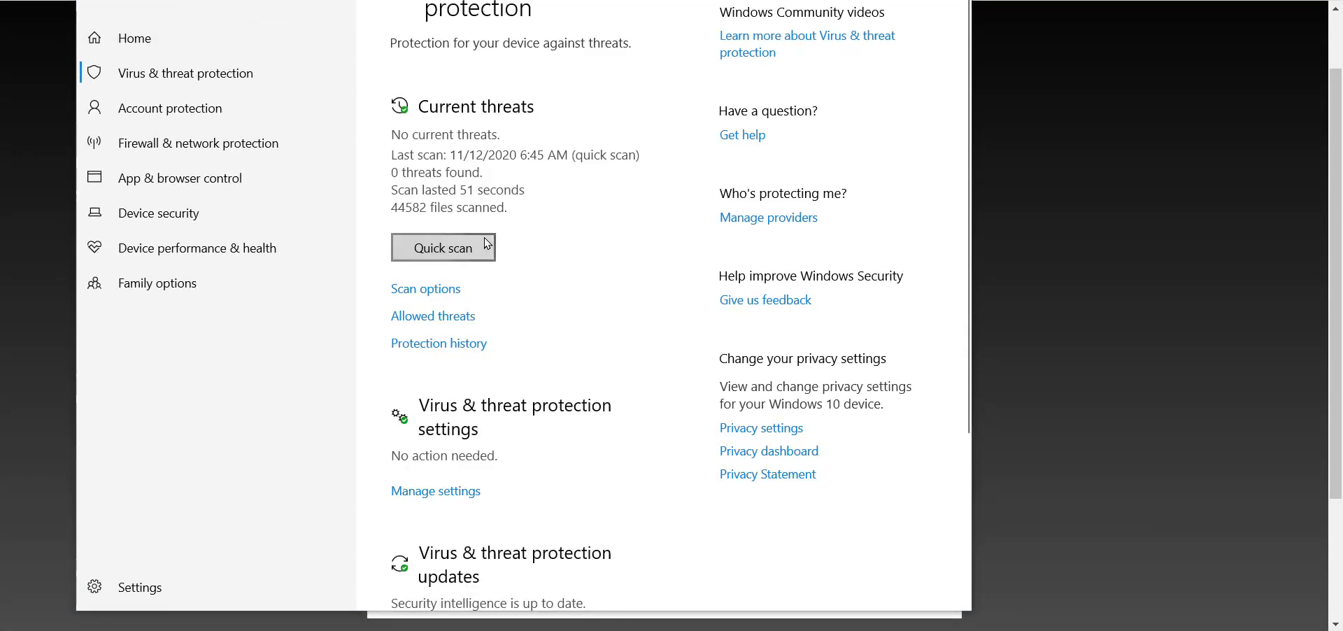
Review the Quick, Full, Custom and Offline scan options, then leave Windows Security.
left_click(394, 290)
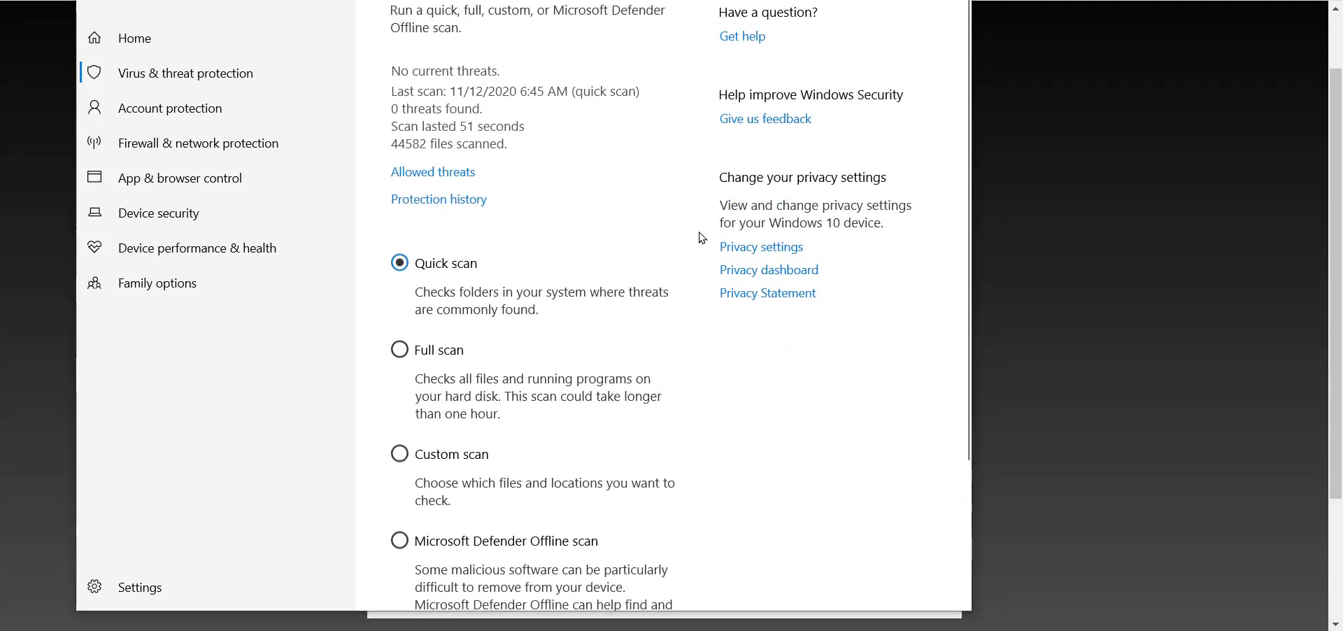
scroll(705, 236, "down", 3)
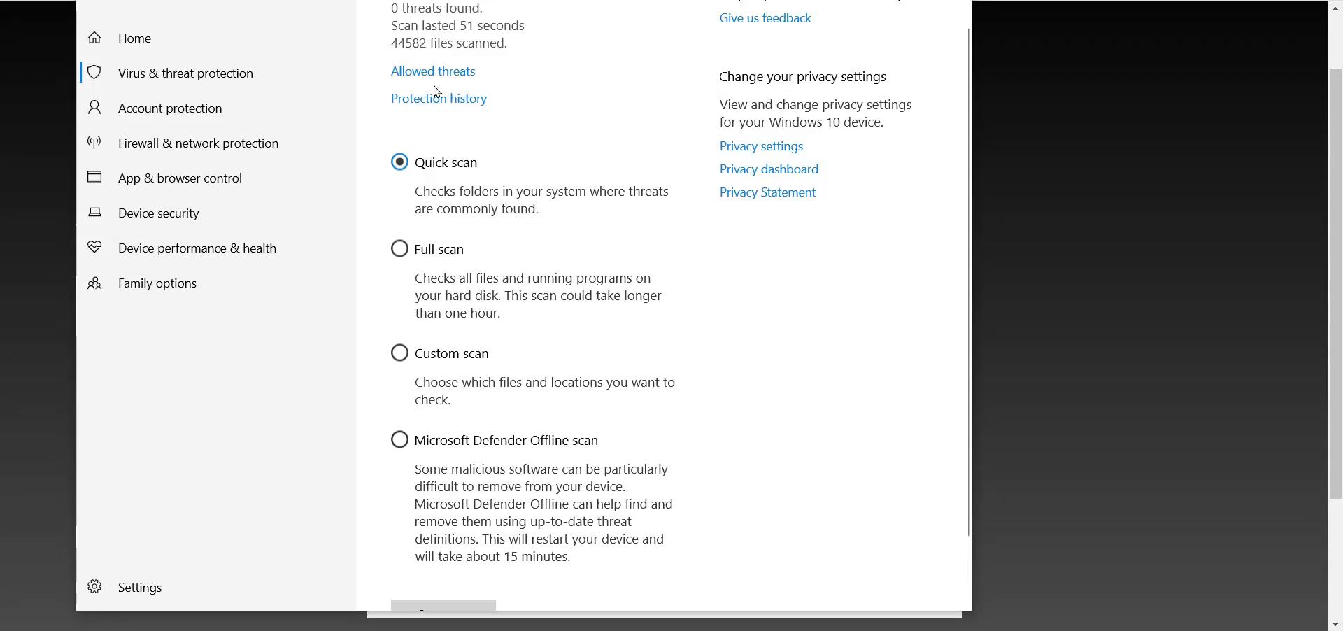
key("alt+Tab")
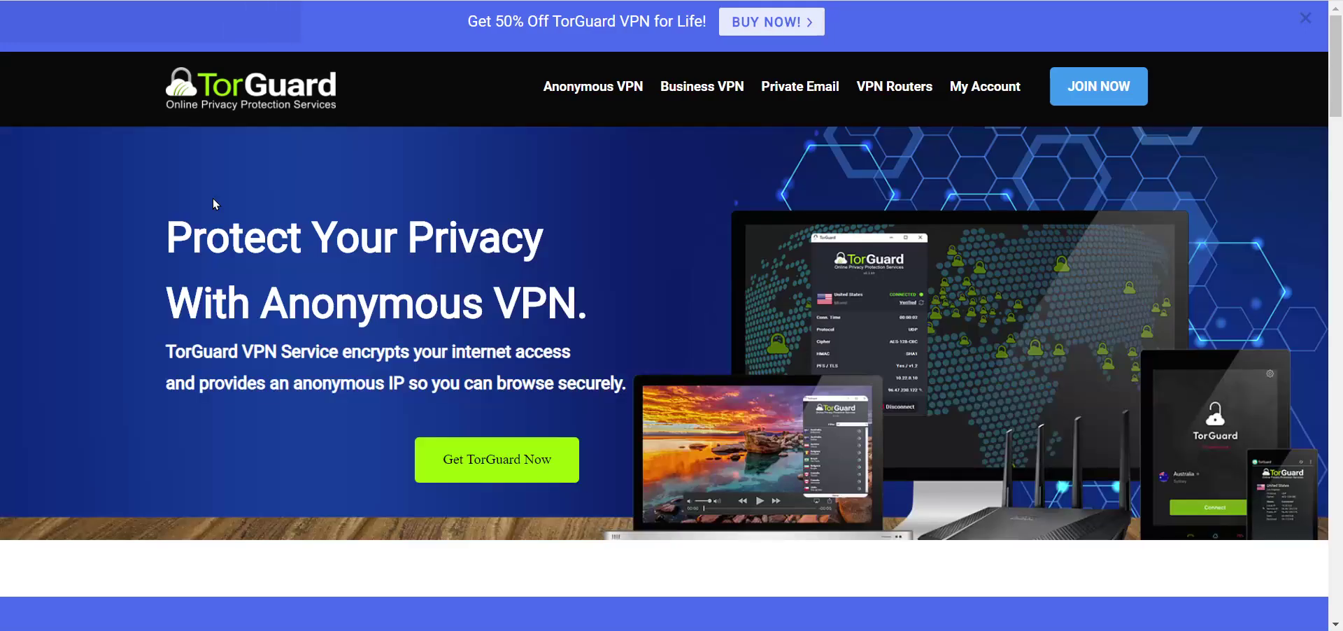
Scroll TorGuard's home page, then use JOIN NOW to reach the Anonymous VPN plans.
scroll(210, 189, "down", 1)
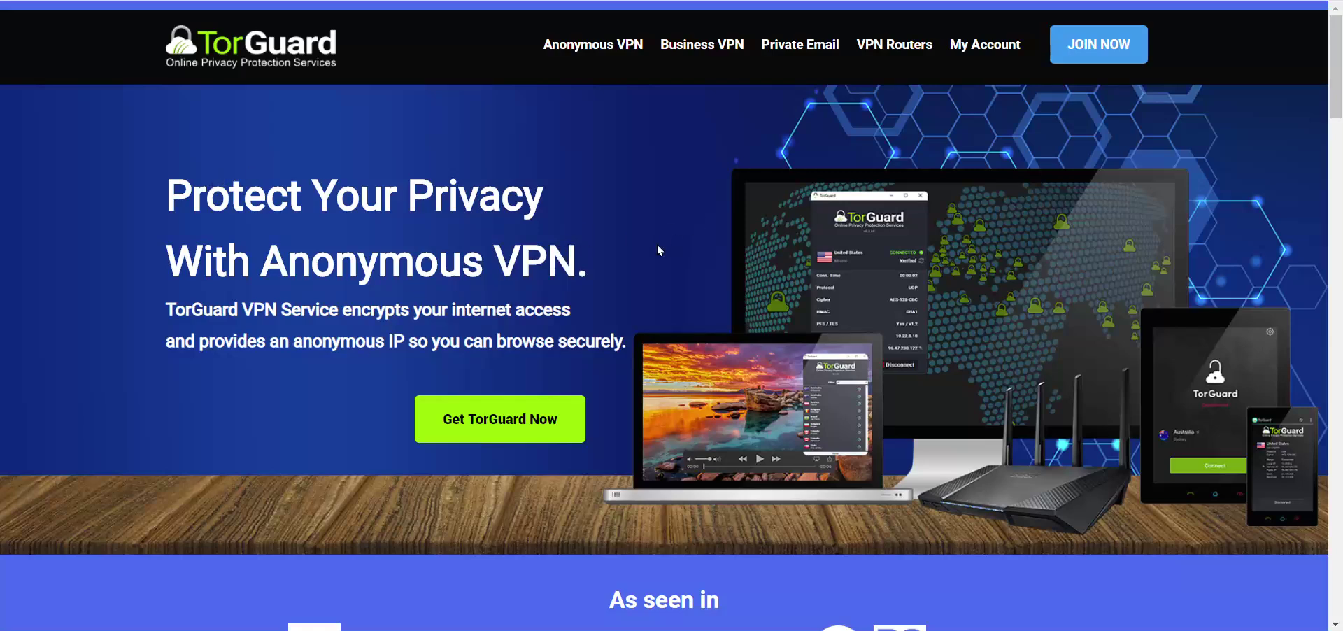
left_click(1091, 48)
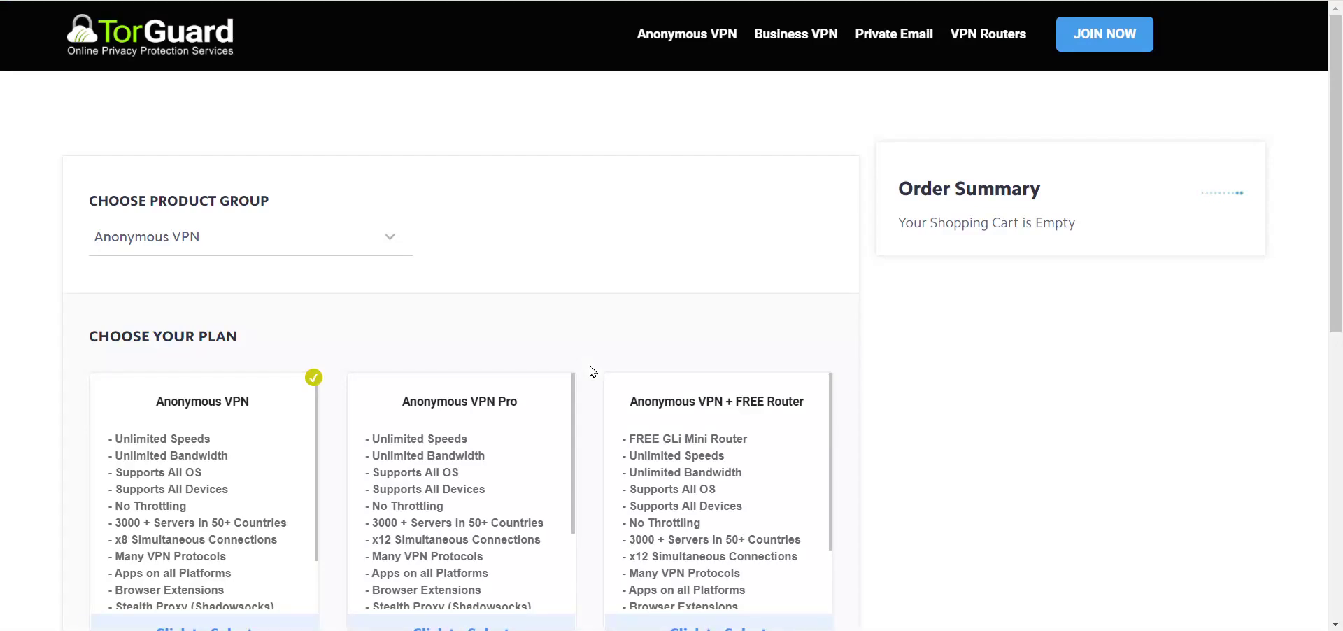
Add the Anonymous VPN plan to the cart with annual billing at $59.99.
scroll(594, 375, "down", 4)
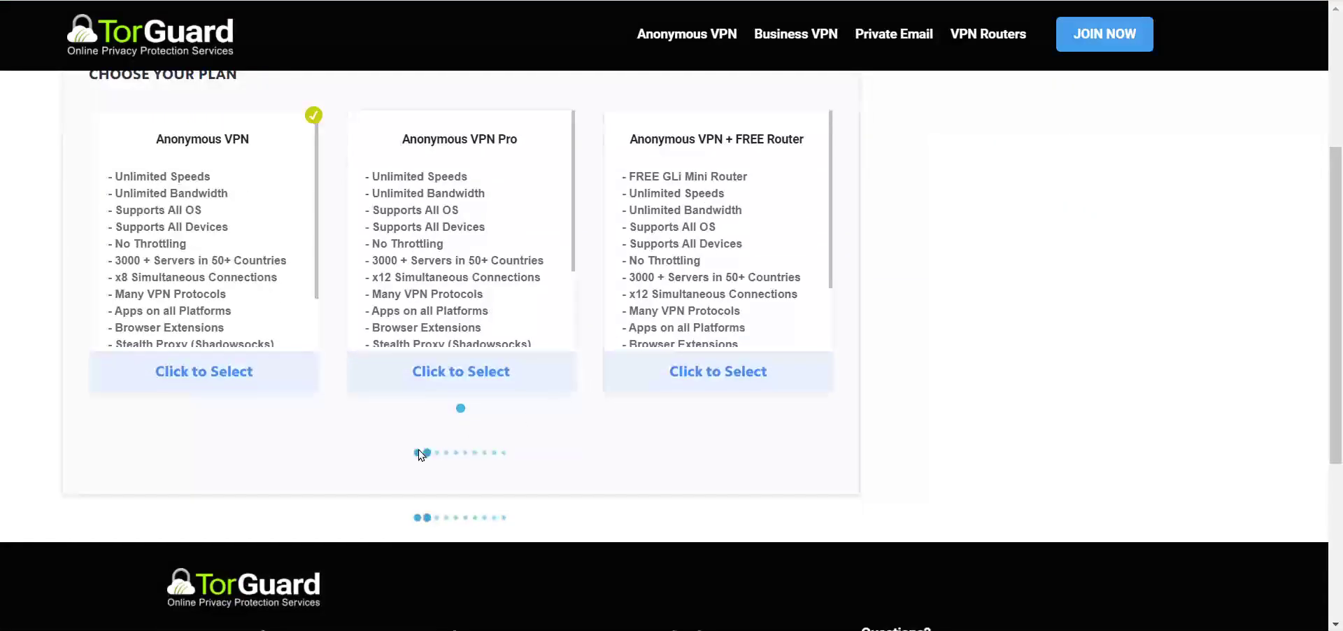
left_click(241, 384)
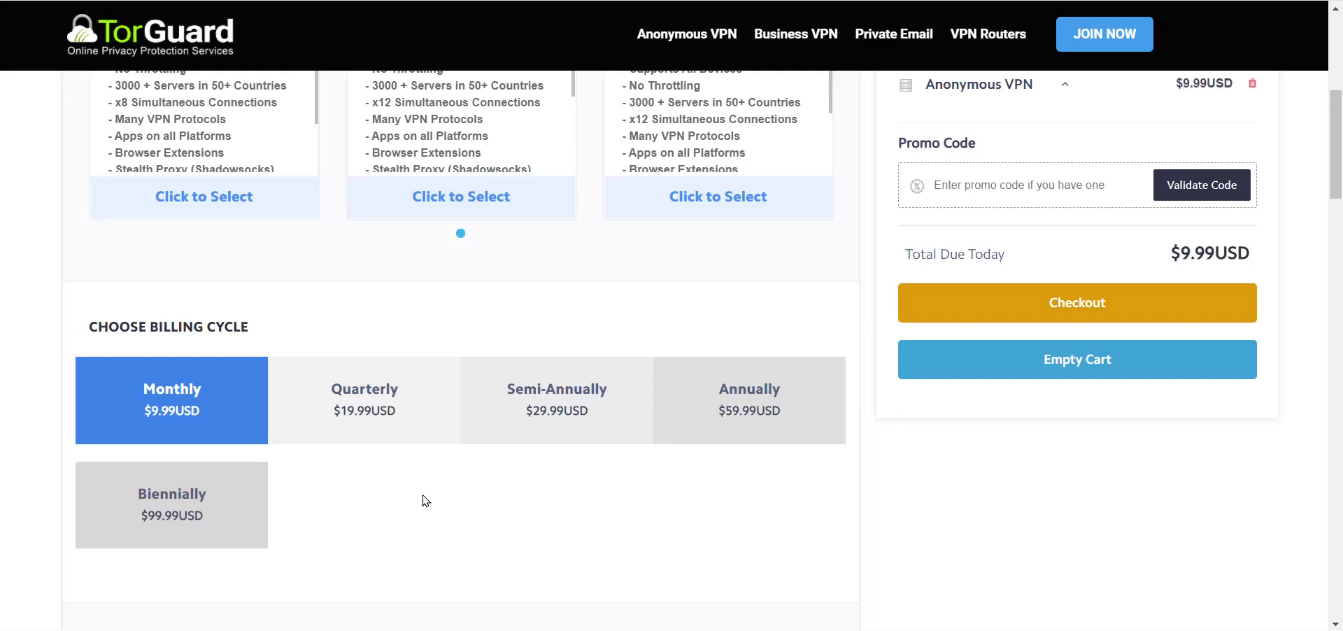
left_click(742, 426)
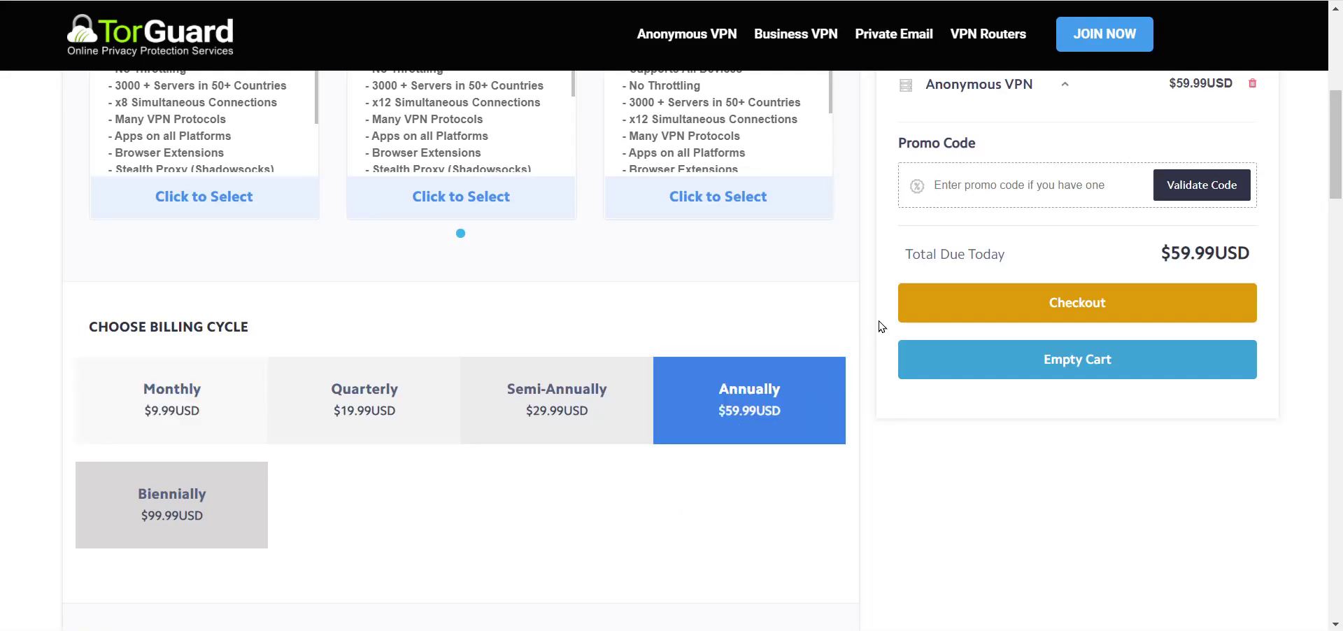
Validate promo code 'oracle' to cut the total to $29.99USD, then review the checkout details.
left_click(962, 184)
type("d")
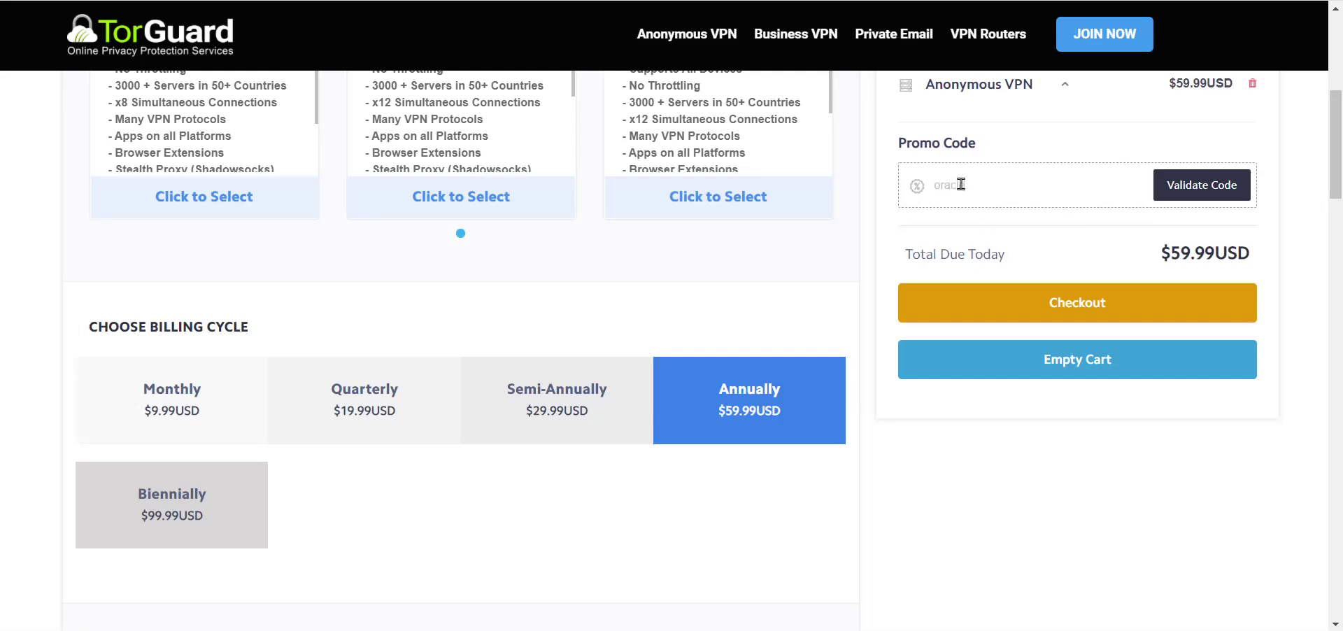
left_click(1168, 188)
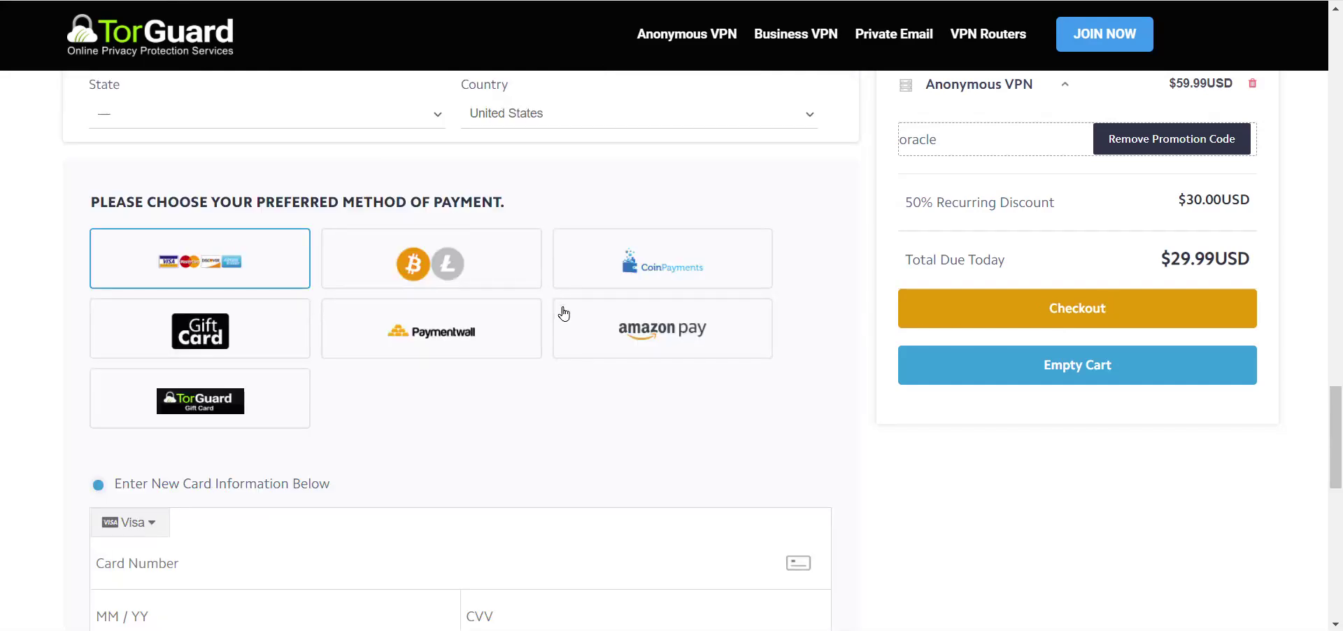
scroll(630, 371, "down", 4)
scroll(631, 376, "up", 5)
scroll(631, 375, "up", 12)
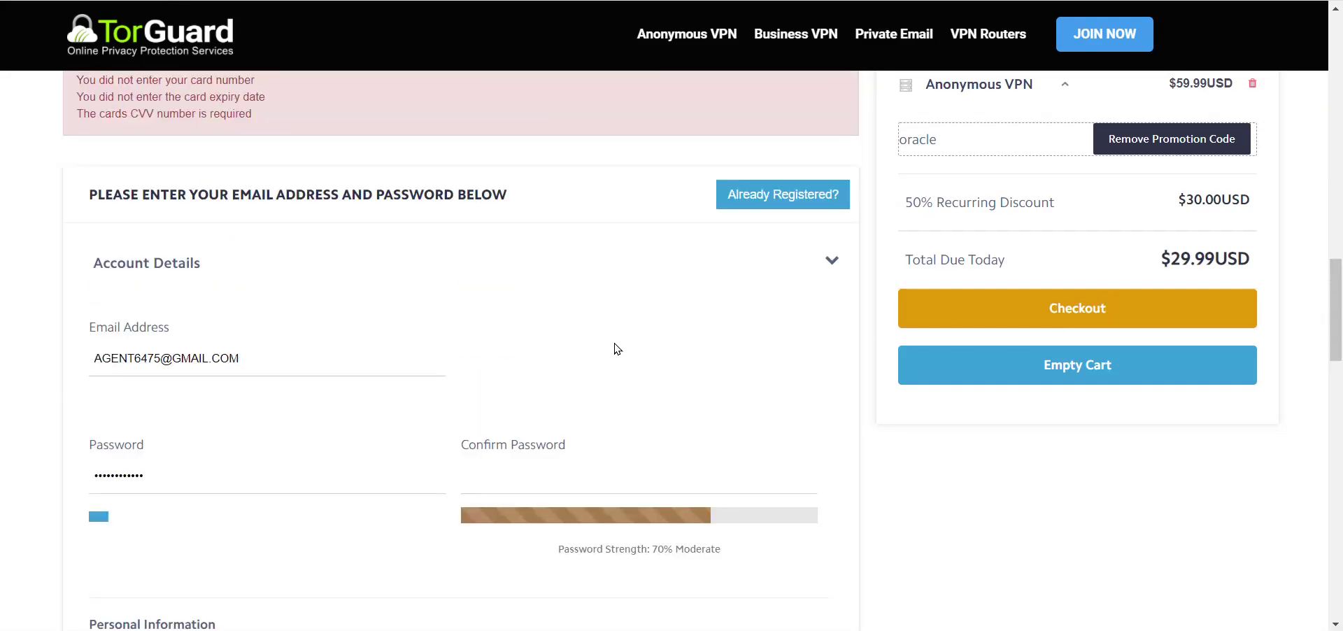
scroll(452, 278, "up", 2)
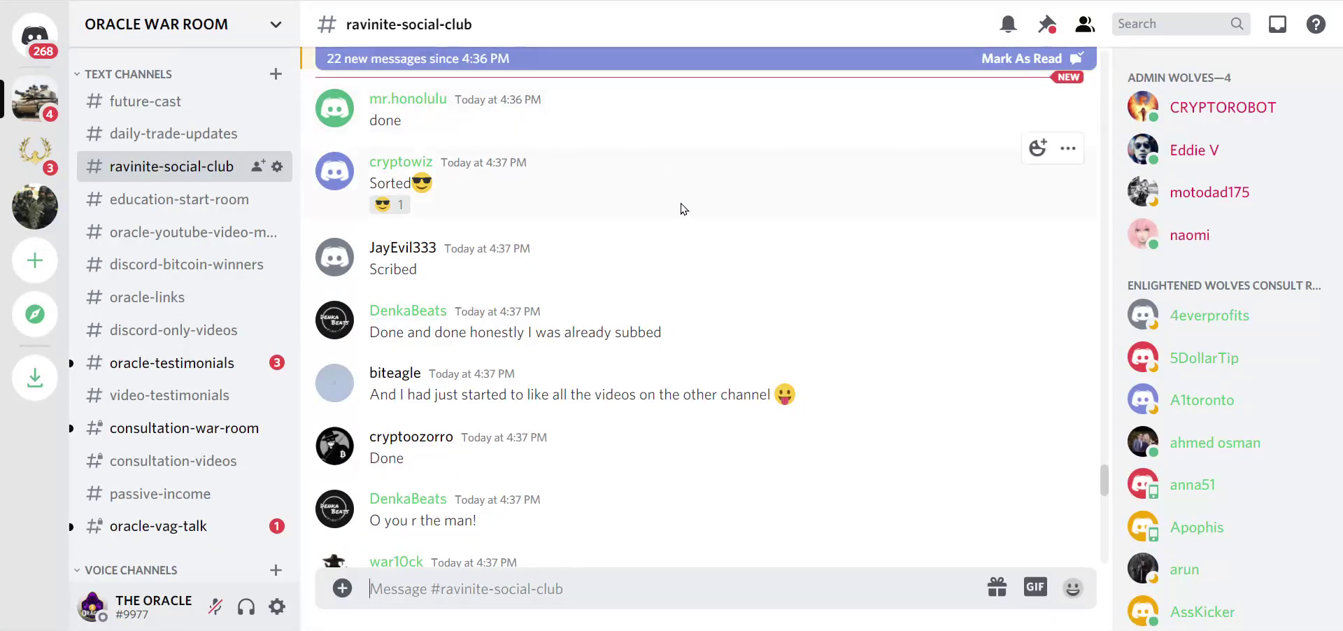
Go via oracle-vag-talk to the daily-trade-updates channel and scroll through its posted trades.
scroll(689, 231, "down", 3)
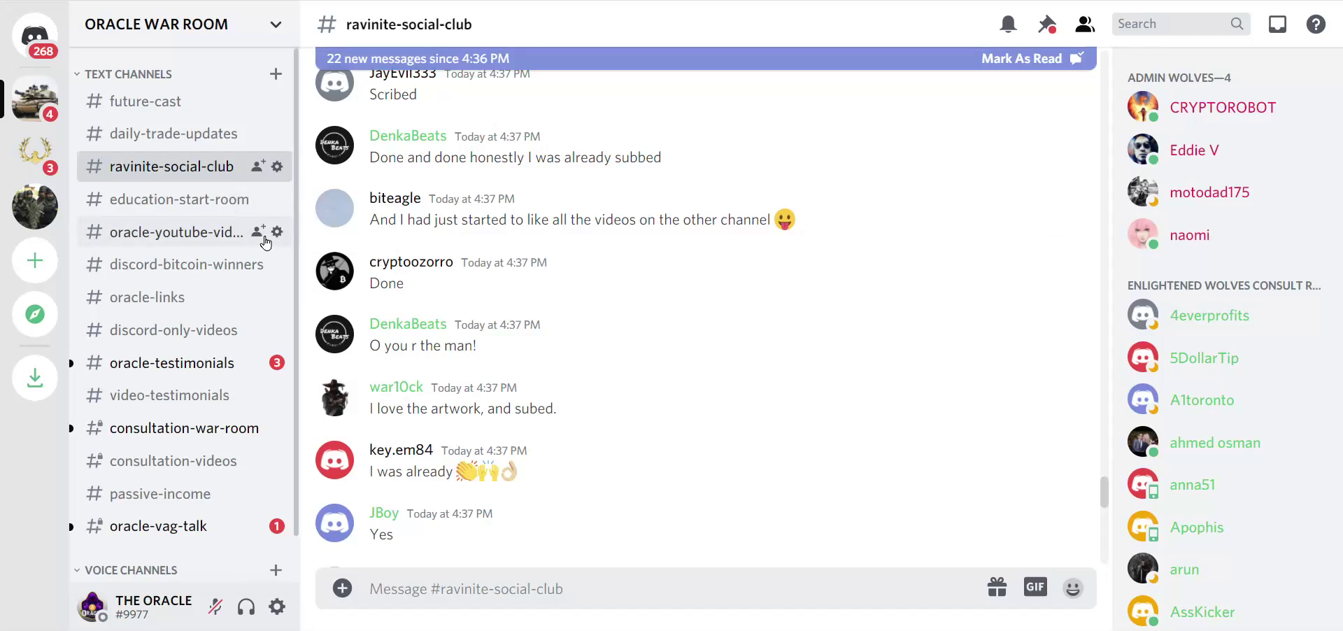
left_click(146, 525)
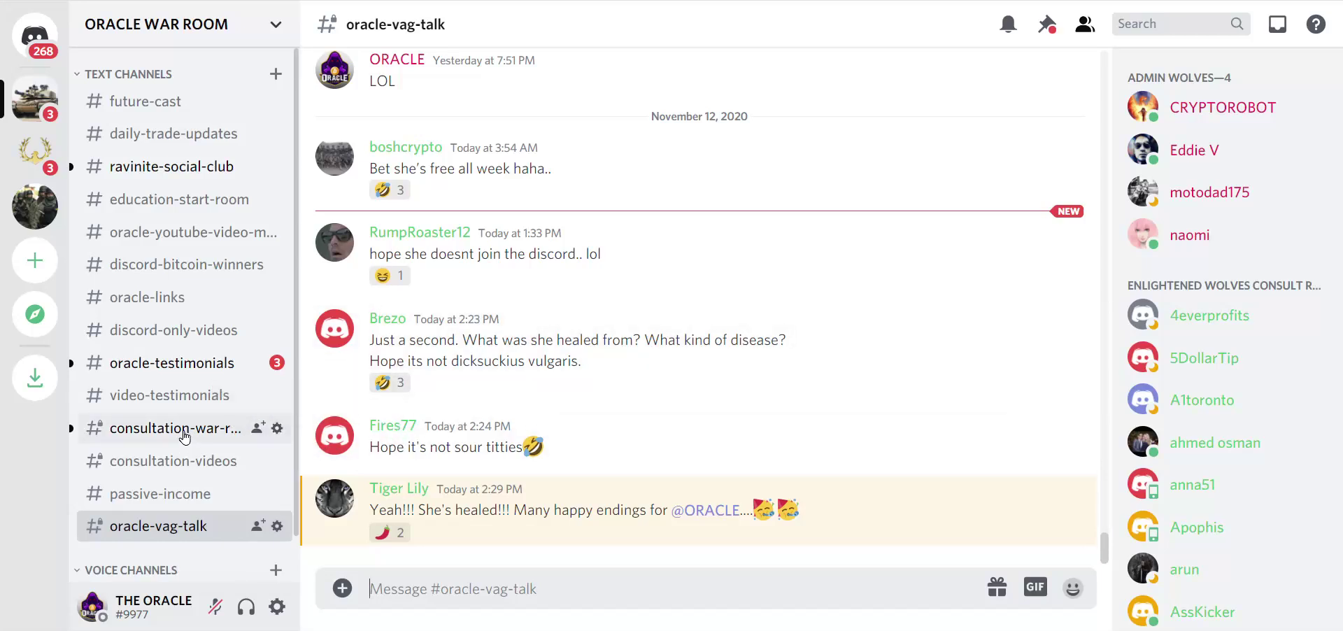
left_click(167, 133)
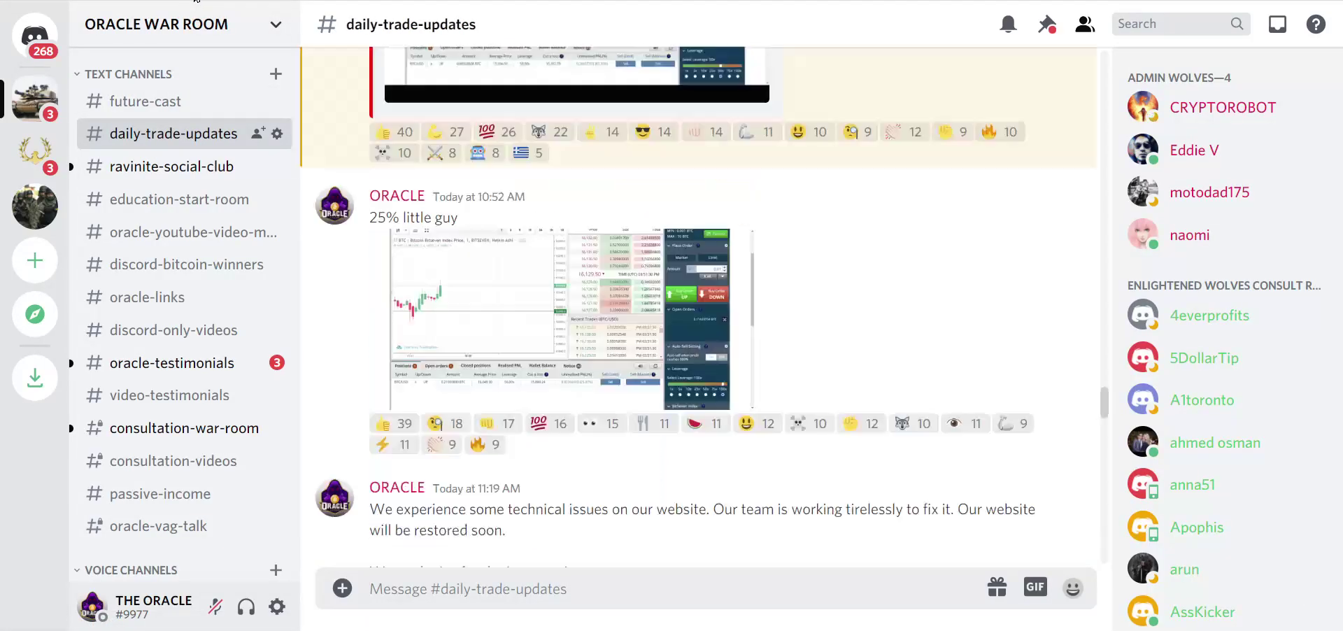
scroll(341, 224, "down", 3)
scroll(336, 178, "up", 5)
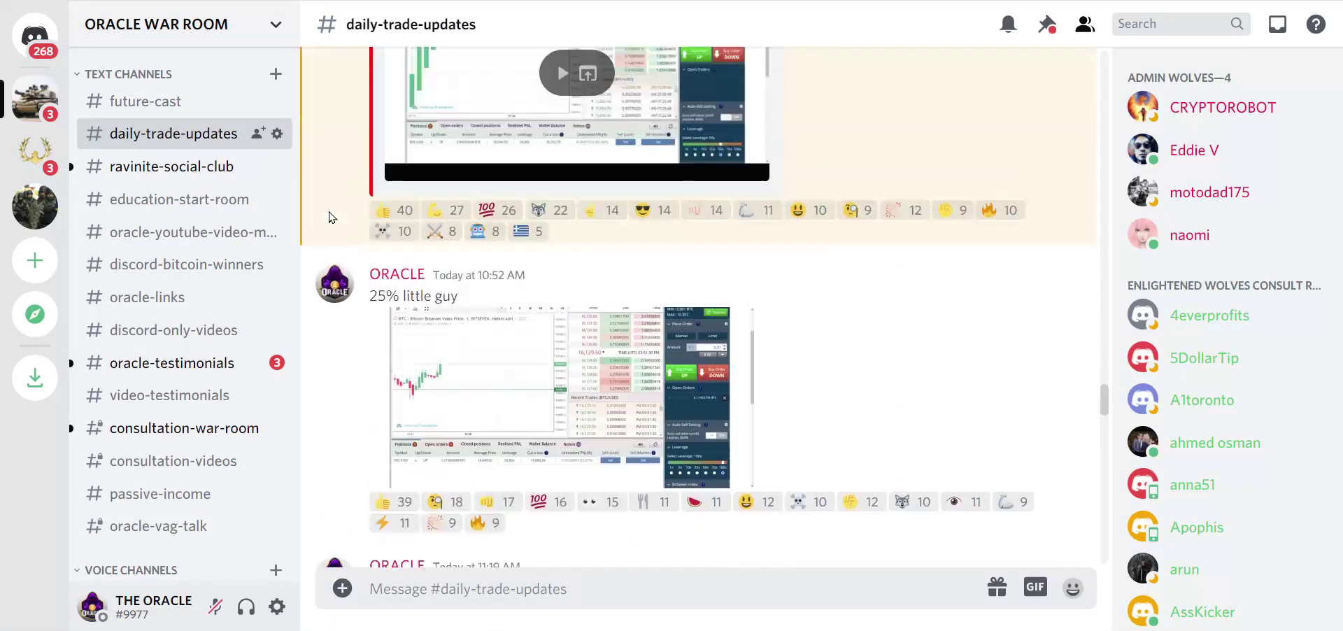
scroll(332, 222, "up", 10)
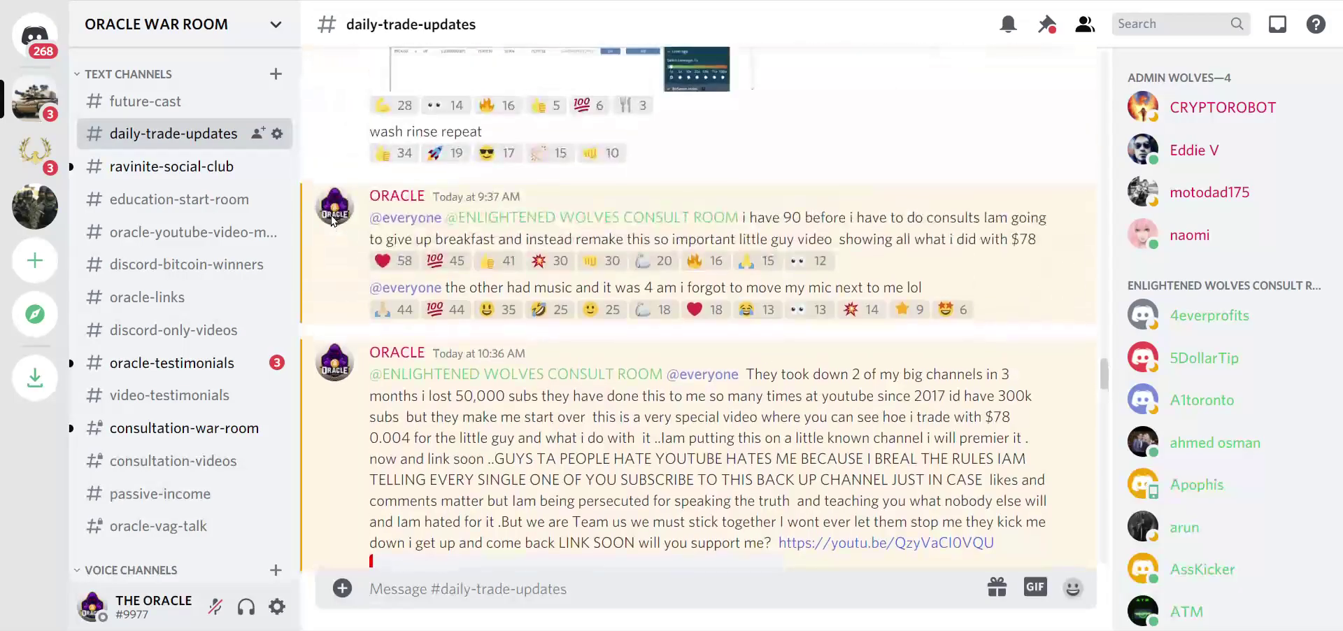
scroll(331, 221, "up", 8)
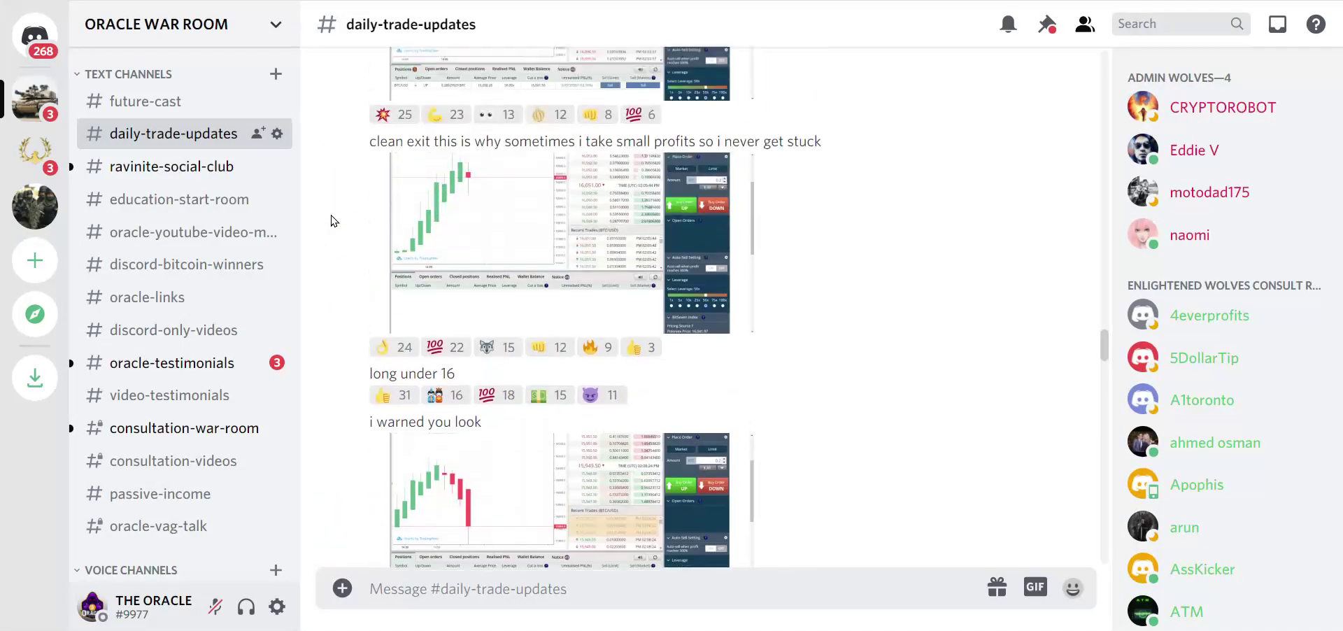
scroll(333, 223, "down", 4)
scroll(331, 222, "down", 10)
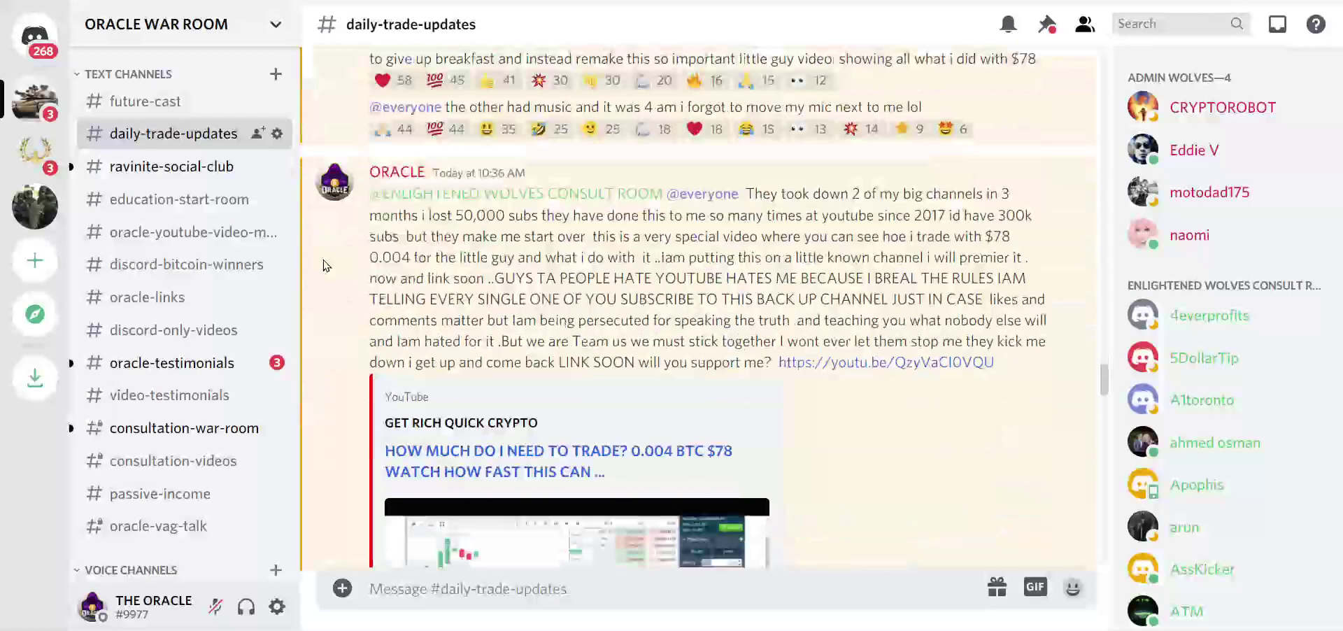
scroll(325, 282, "down", 4)
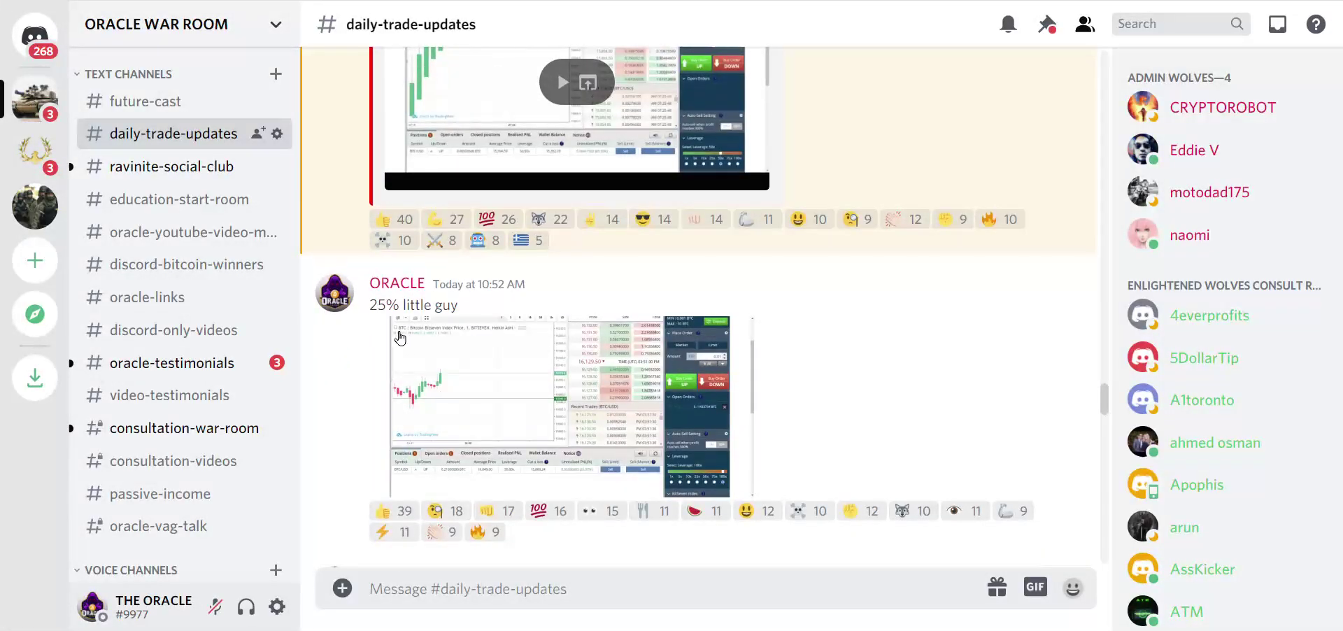
scroll(348, 327, "down", 4)
scroll(413, 348, "down", 4)
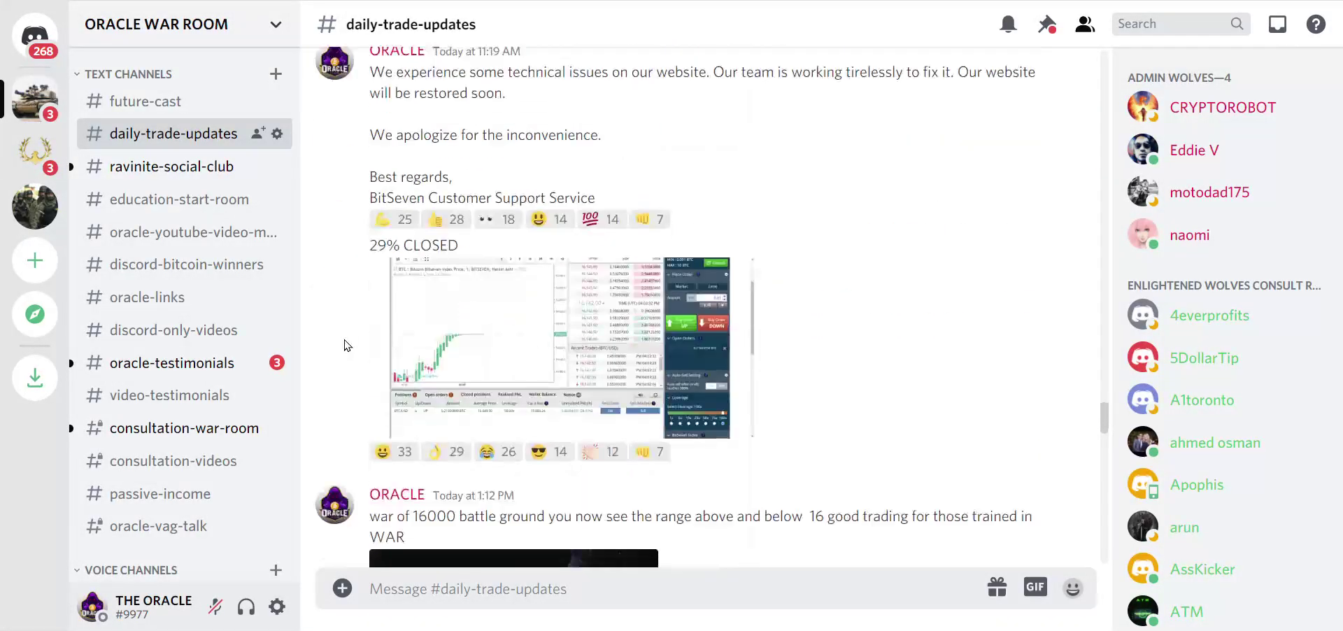
scroll(331, 263, "down", 12)
scroll(333, 269, "down", 5)
scroll(333, 268, "up", 15)
scroll(331, 267, "up", 10)
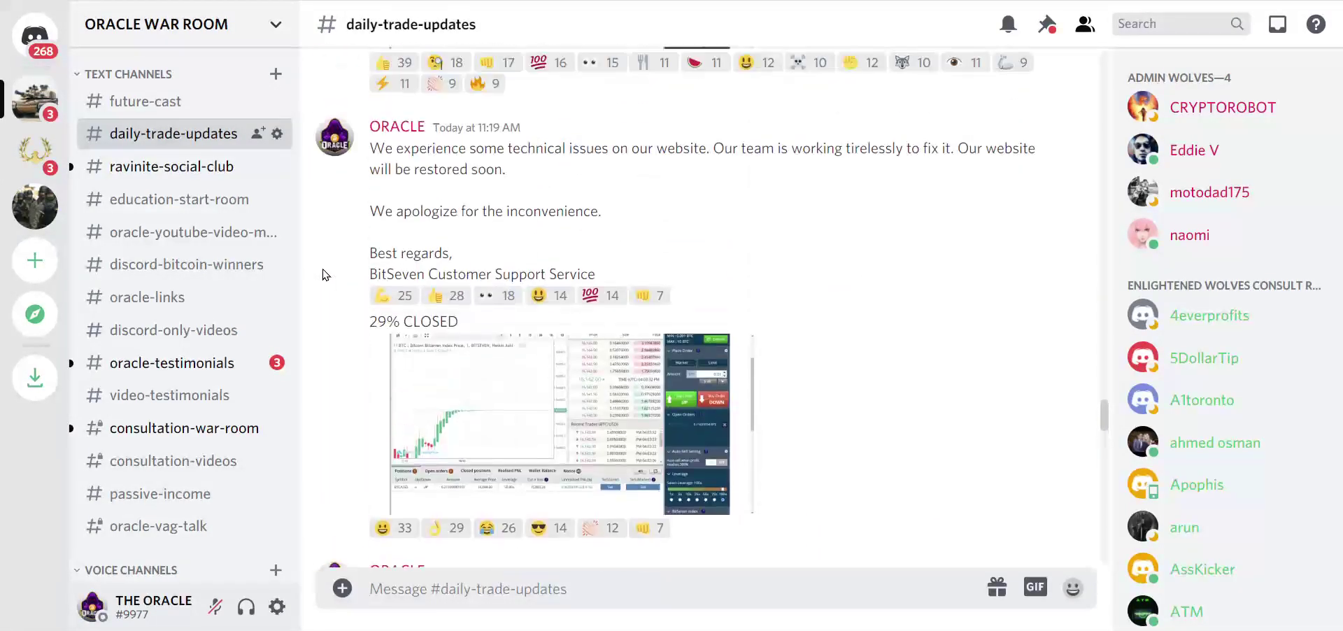
scroll(326, 274, "up", 10)
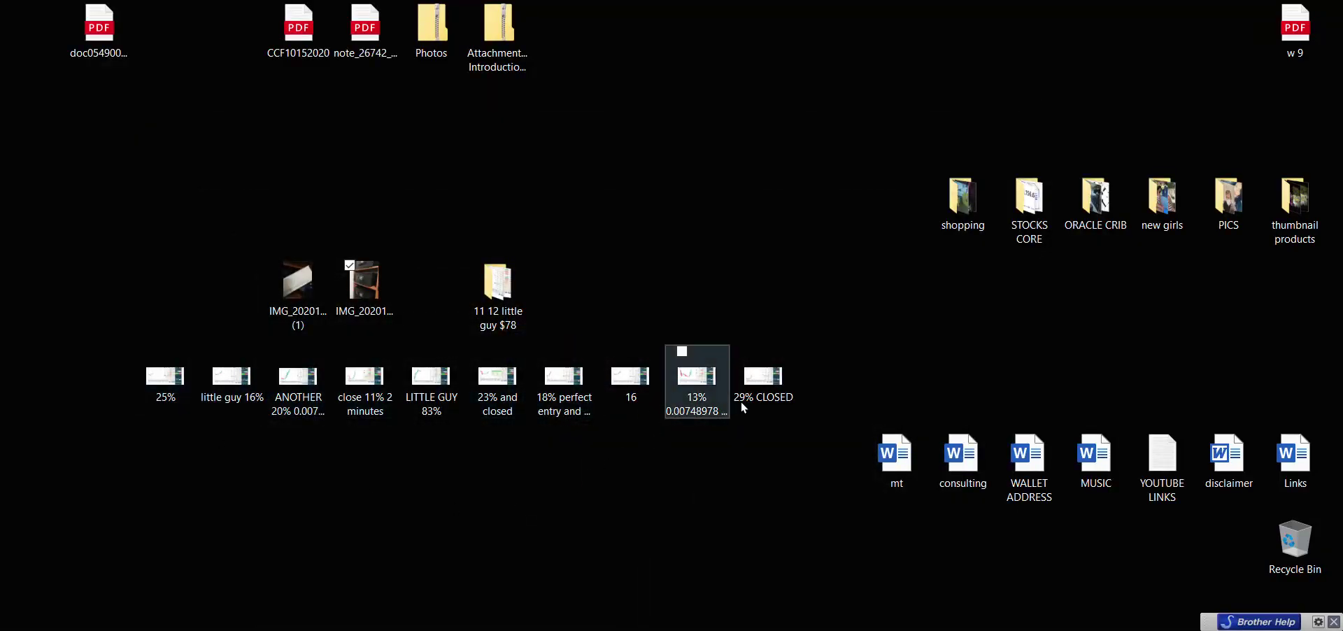
Delete the ten selected trade screenshots and drag the '11 12 little guy $78' folder away.
left_click_drag(863, 371, 140, 378)
right_click(557, 379)
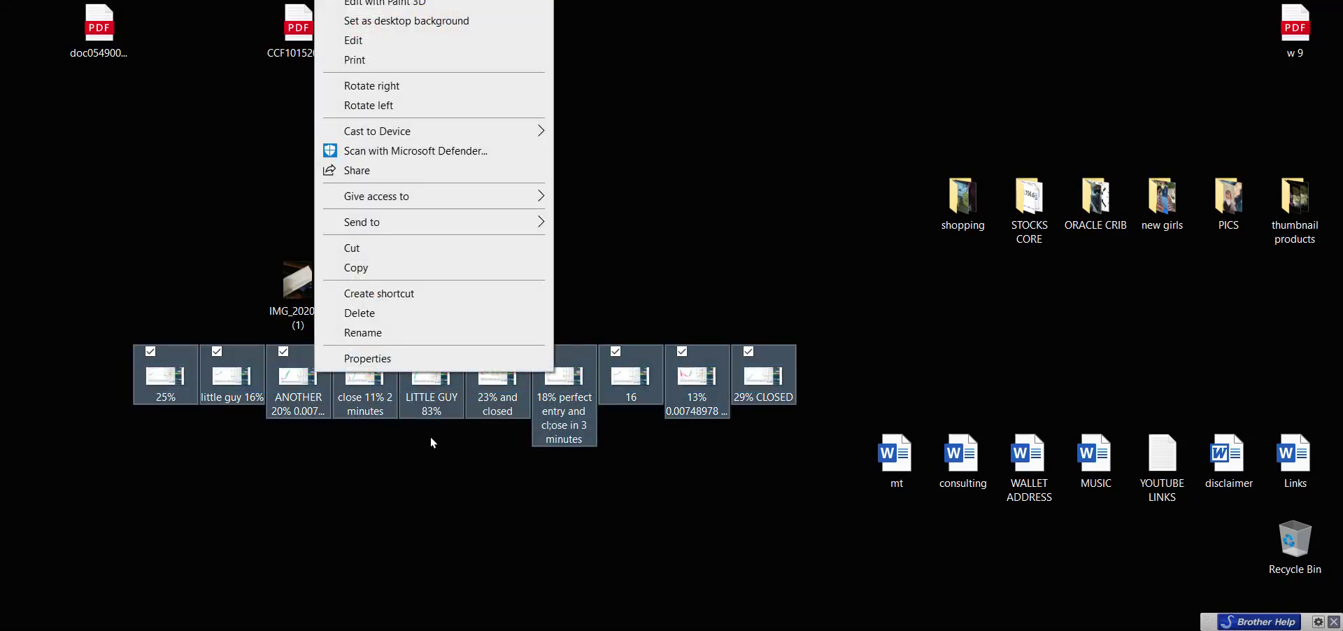
left_click(417, 321)
left_click(611, 354)
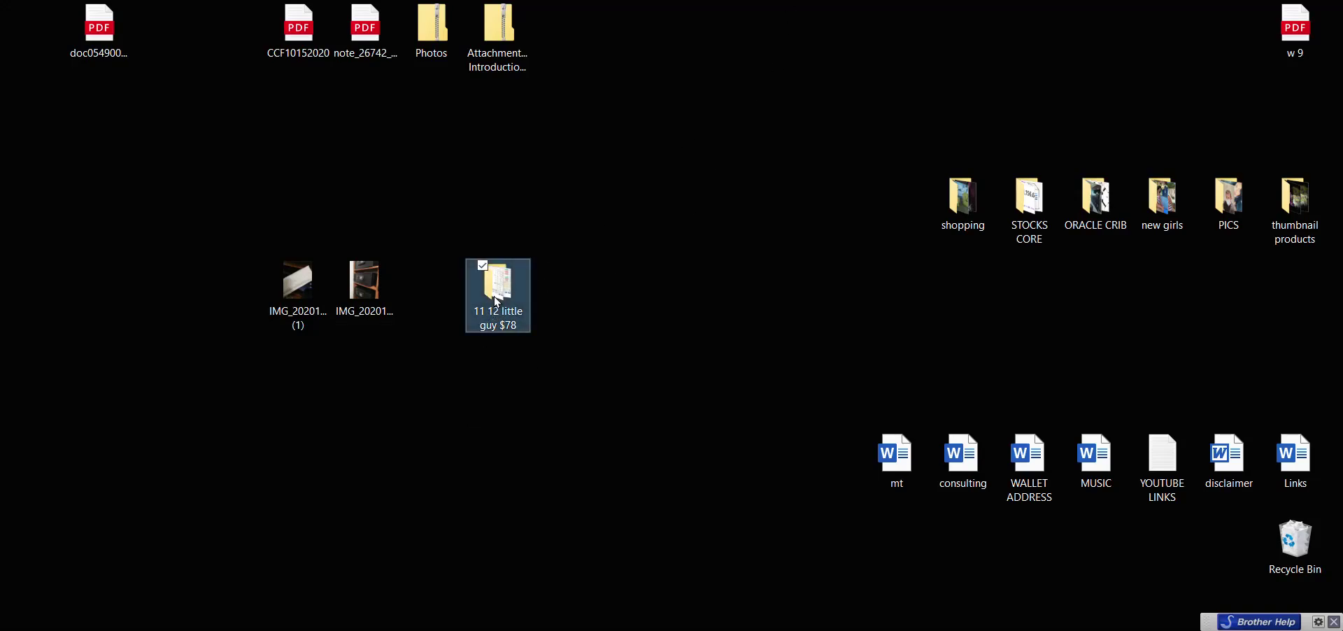
left_click_drag(494, 296, 867, 0)
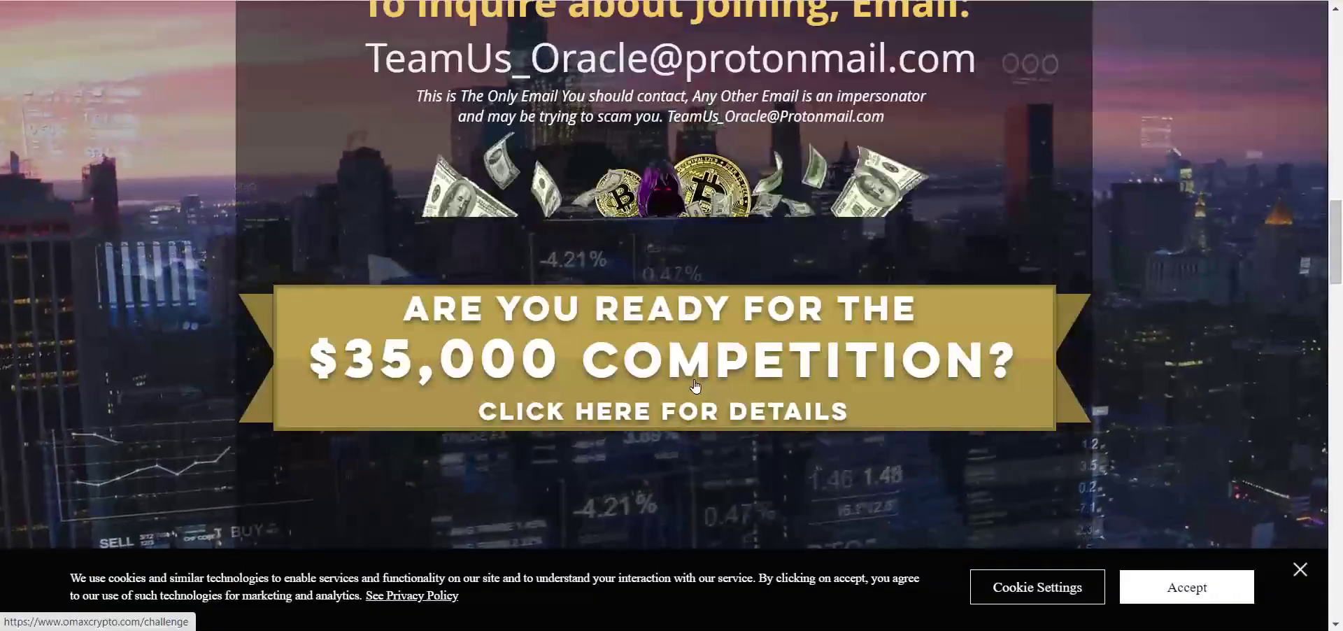
scroll(695, 385, "up", 15)
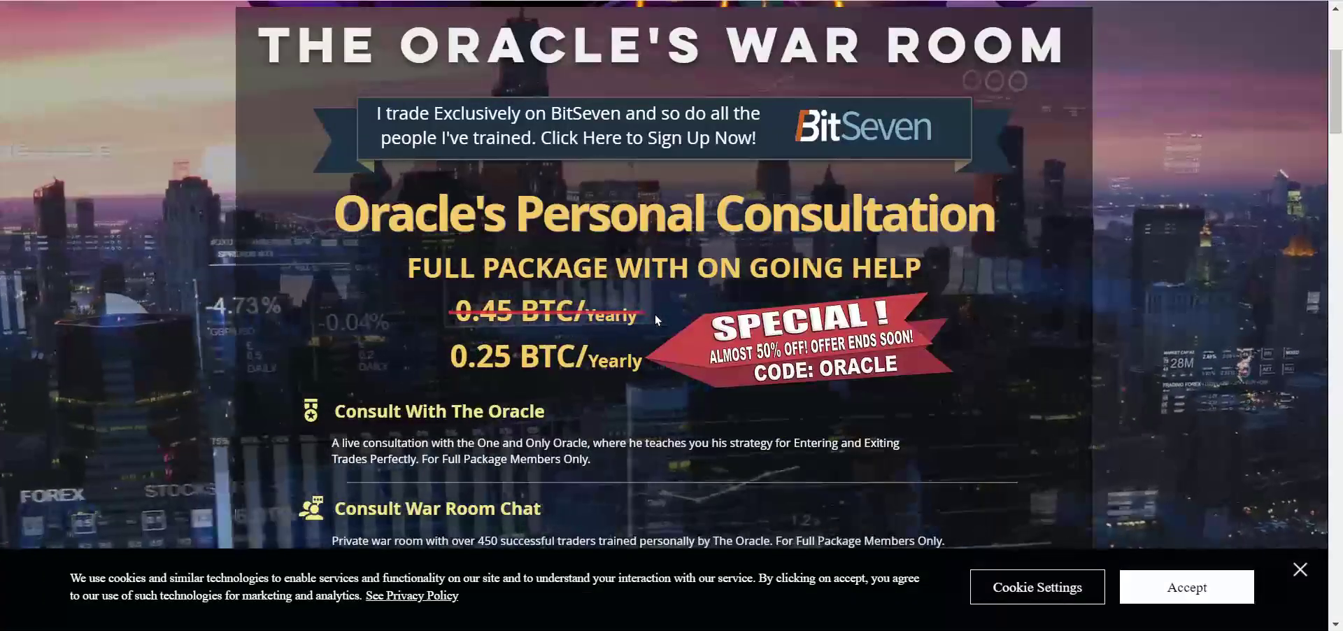
left_click_drag(442, 303, 633, 307)
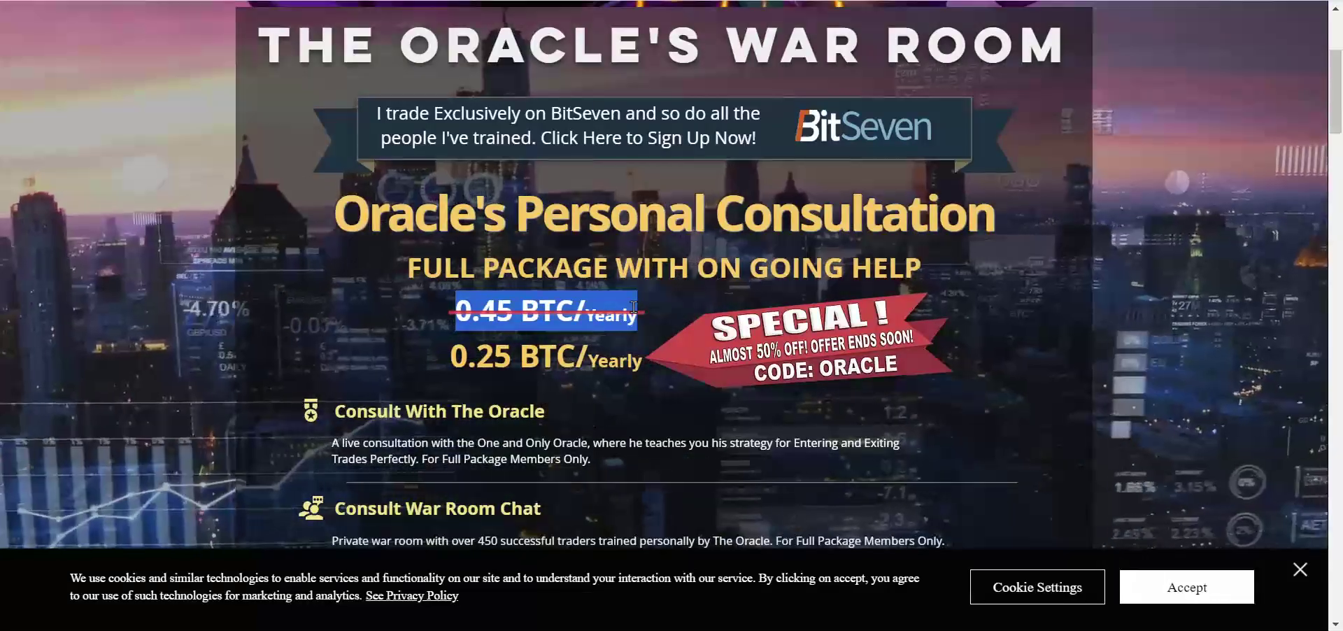
scroll(637, 302, "down", 1)
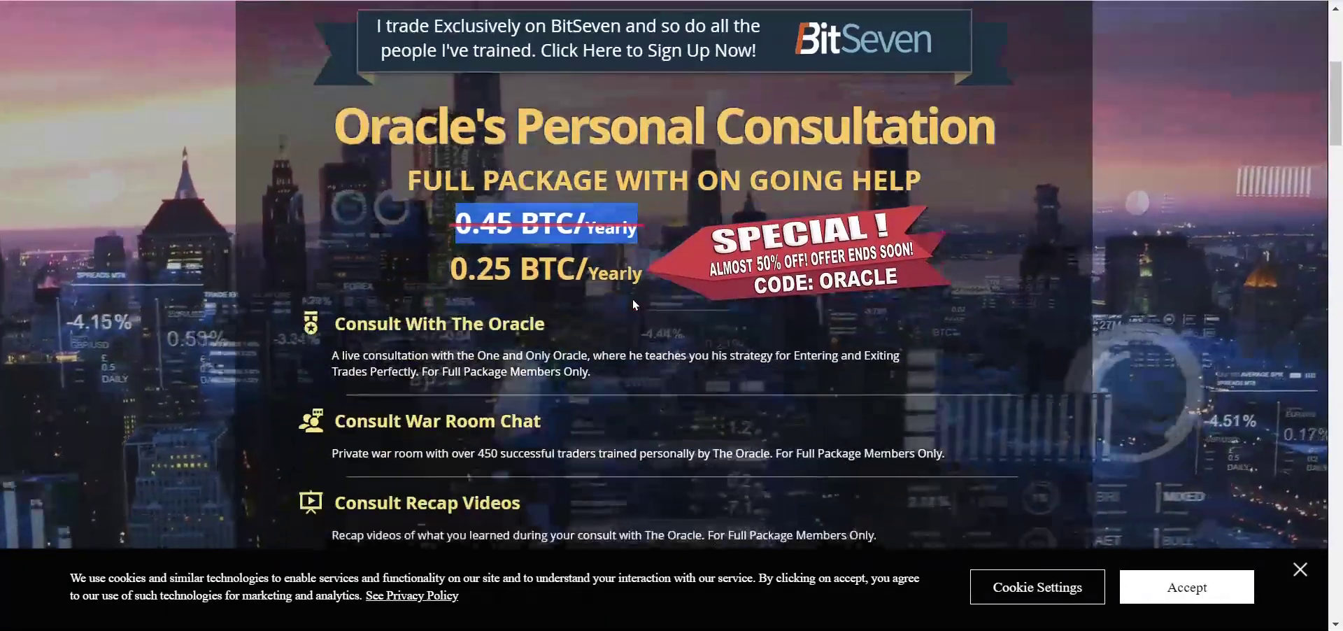
left_click_drag(447, 264, 638, 259)
left_click_drag(645, 384, 794, 285)
scroll(794, 285, "down", 3)
left_click_drag(335, 246, 941, 278)
left_click(935, 280)
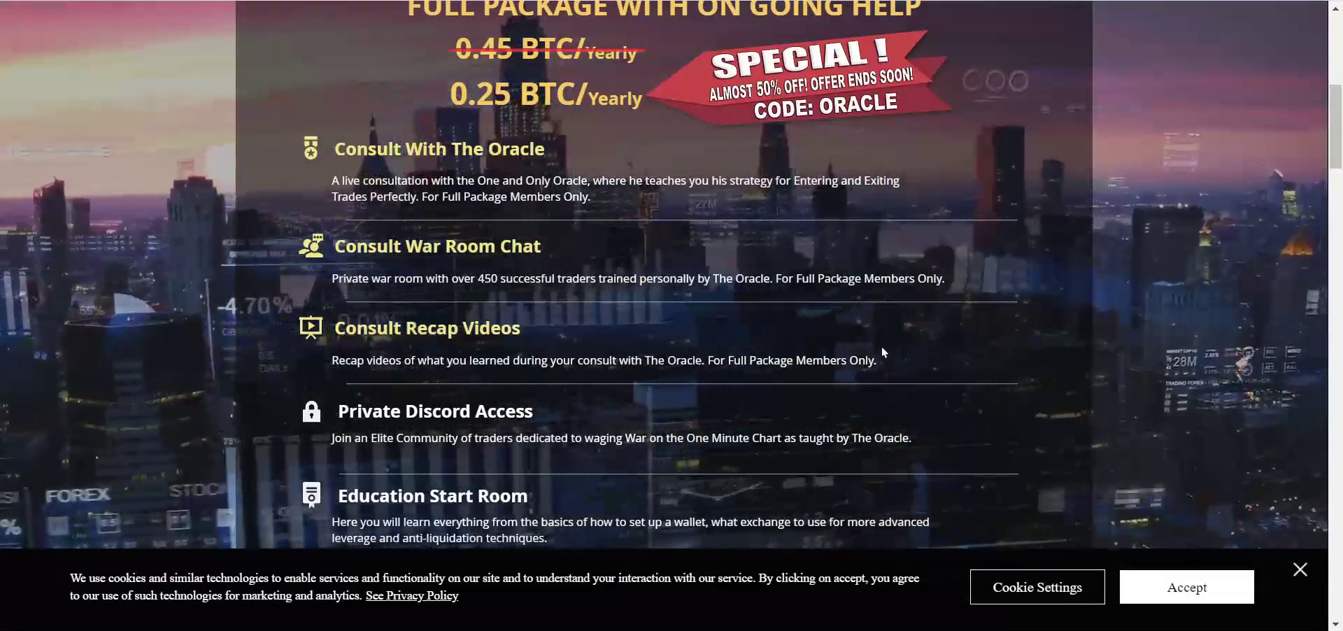
scroll(897, 371, "down", 5)
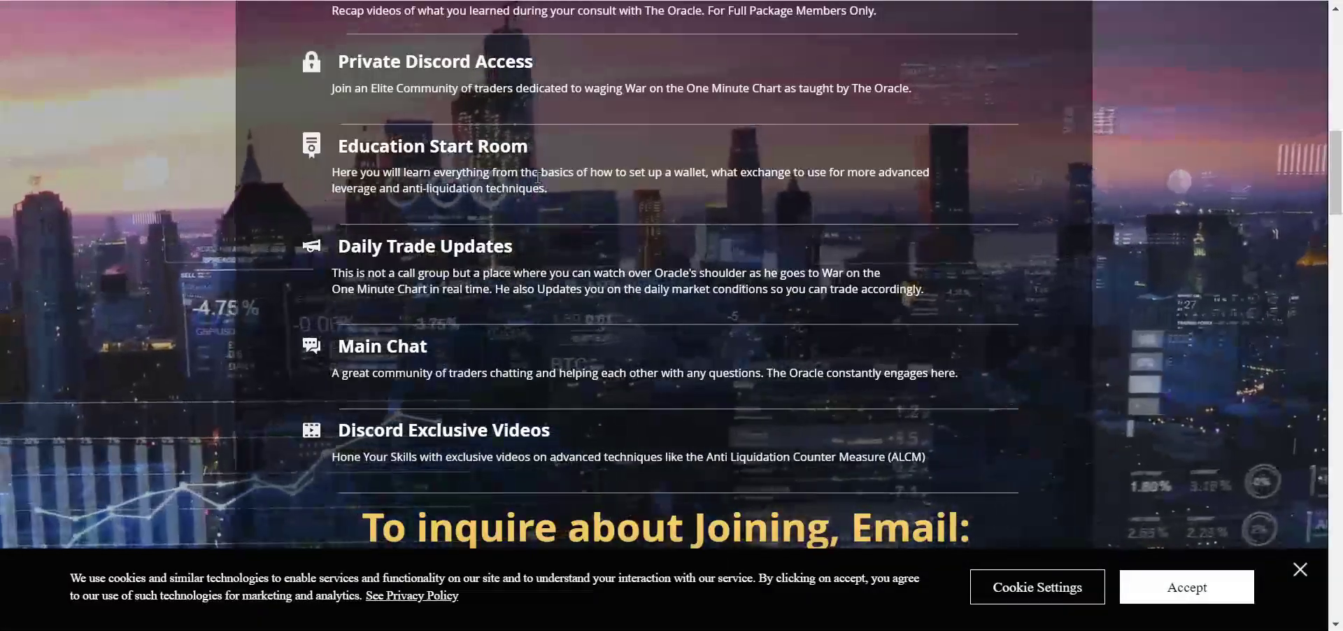
scroll(538, 178, "down", 6)
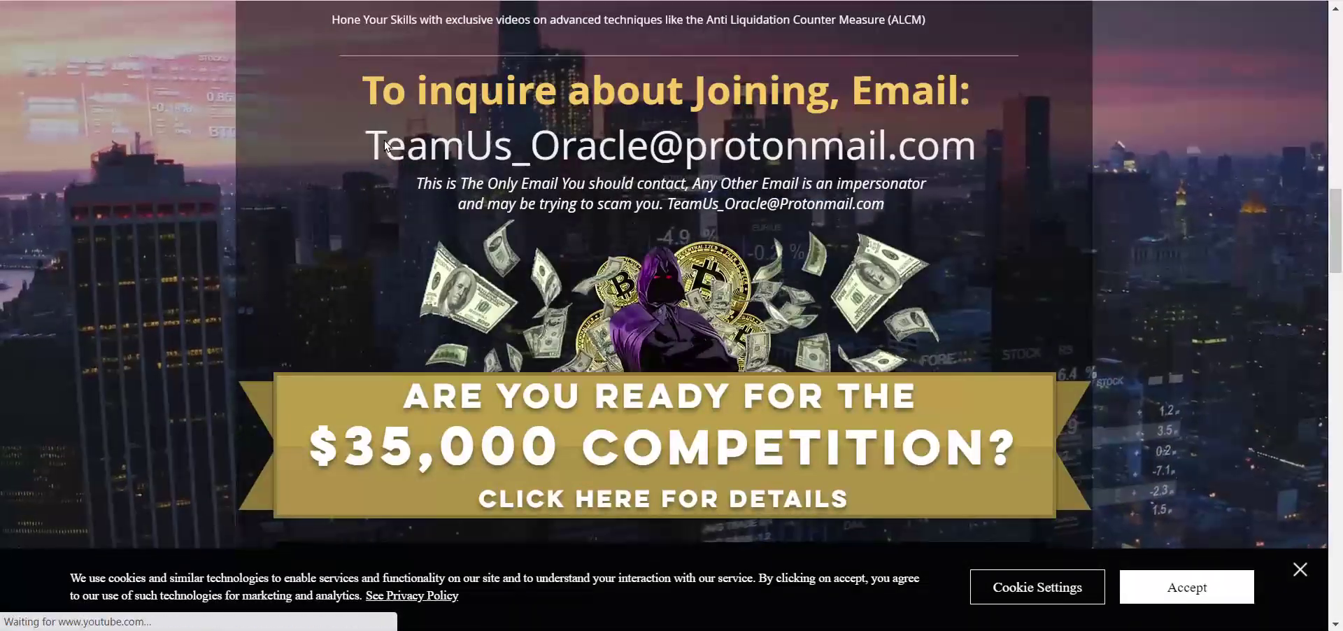
left_click_drag(357, 145, 974, 145)
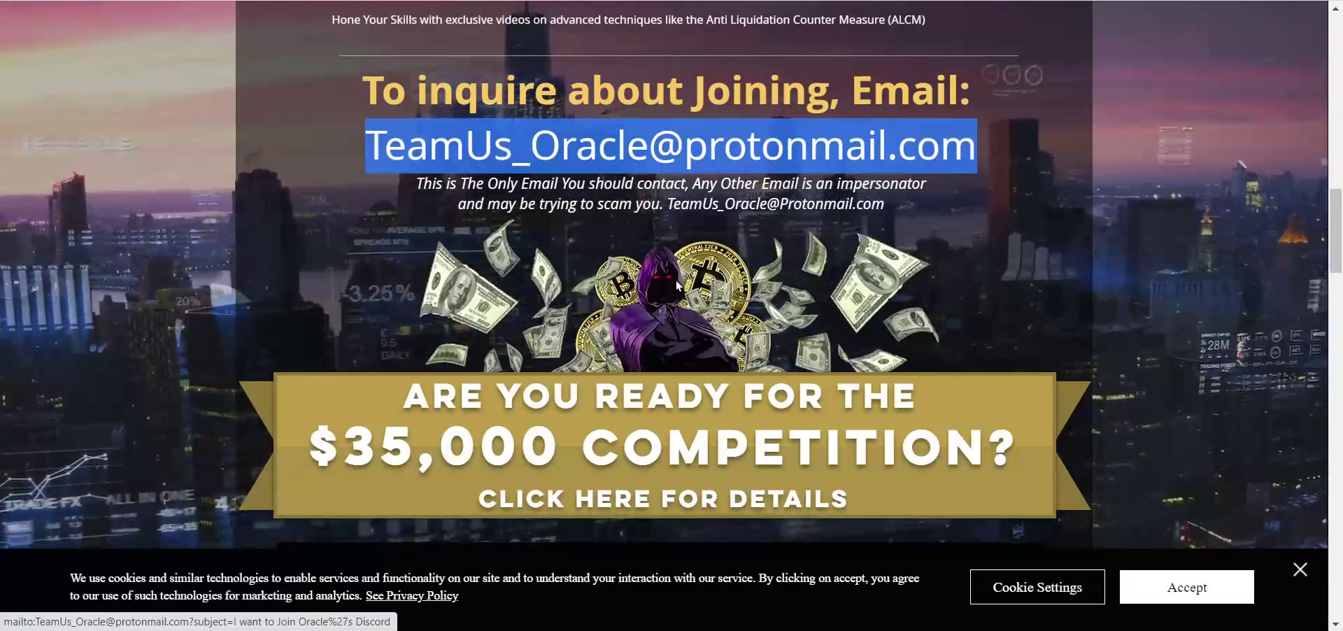
scroll(680, 283, "up", 15)
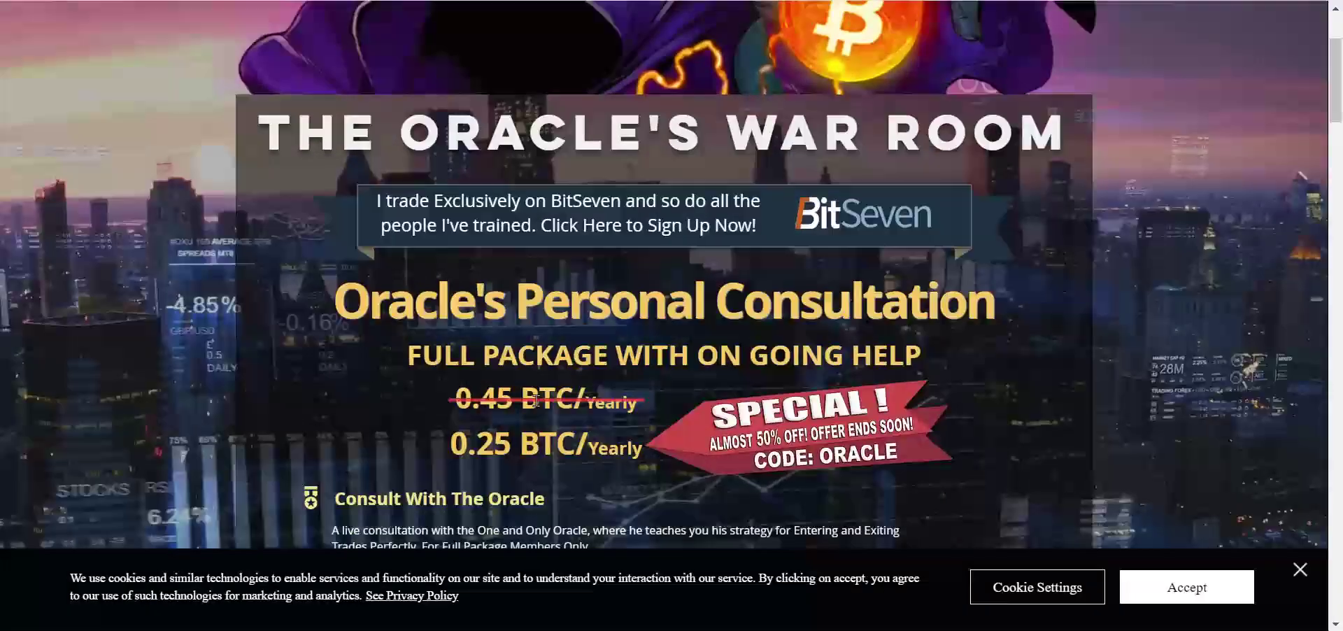
scroll(535, 400, "down", 3)
left_click_drag(615, 385, 334, 331)
scroll(481, 305, "down", 5)
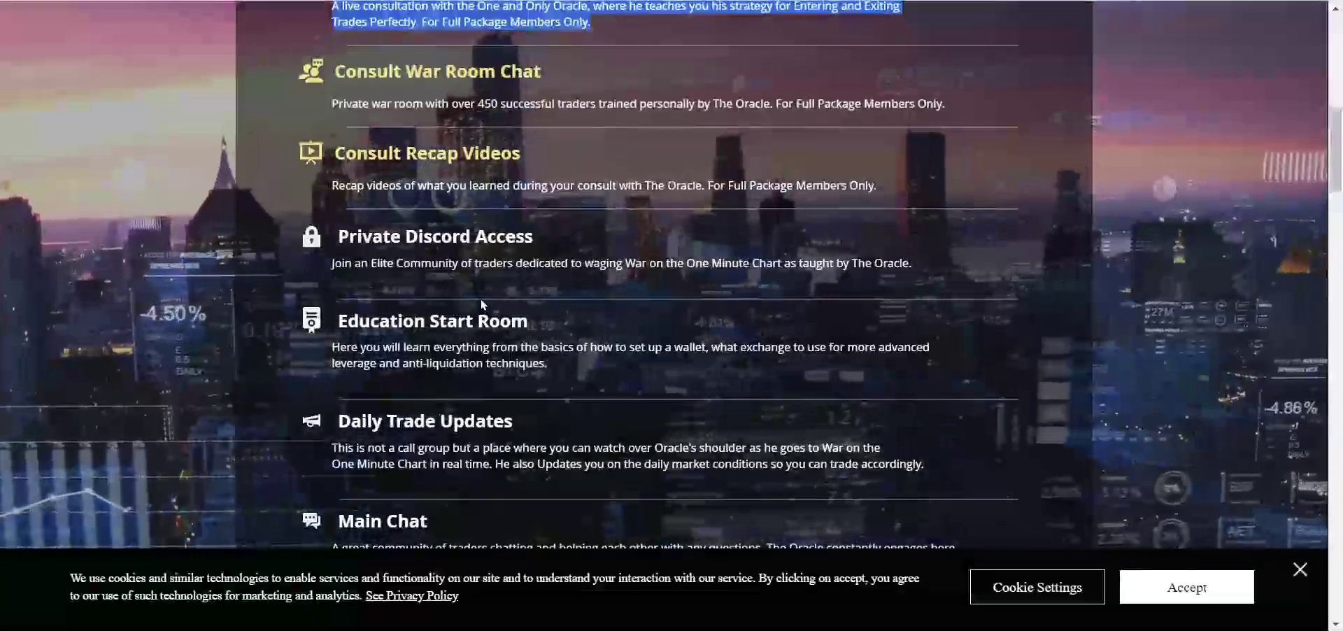
scroll(480, 300, "up", 5)
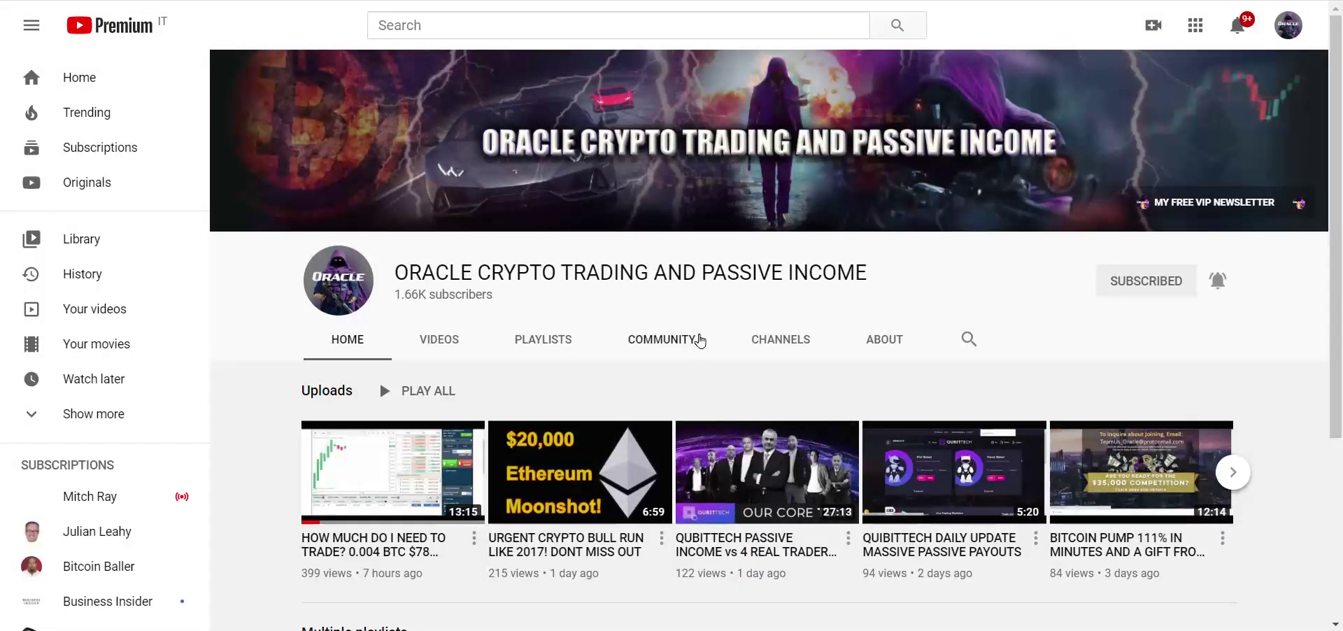
Show the Oracle channel's Videos tab, scroll down its uploads grid, then back to the top.
left_click(440, 339)
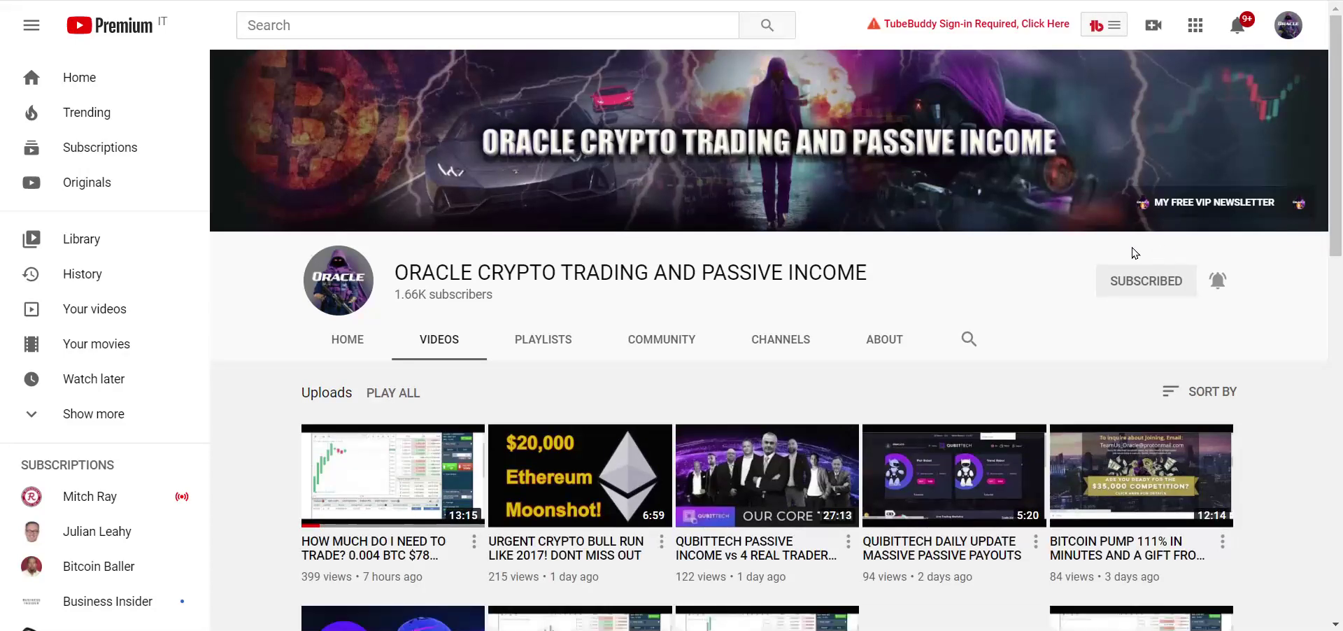
scroll(1211, 224, "down", 2)
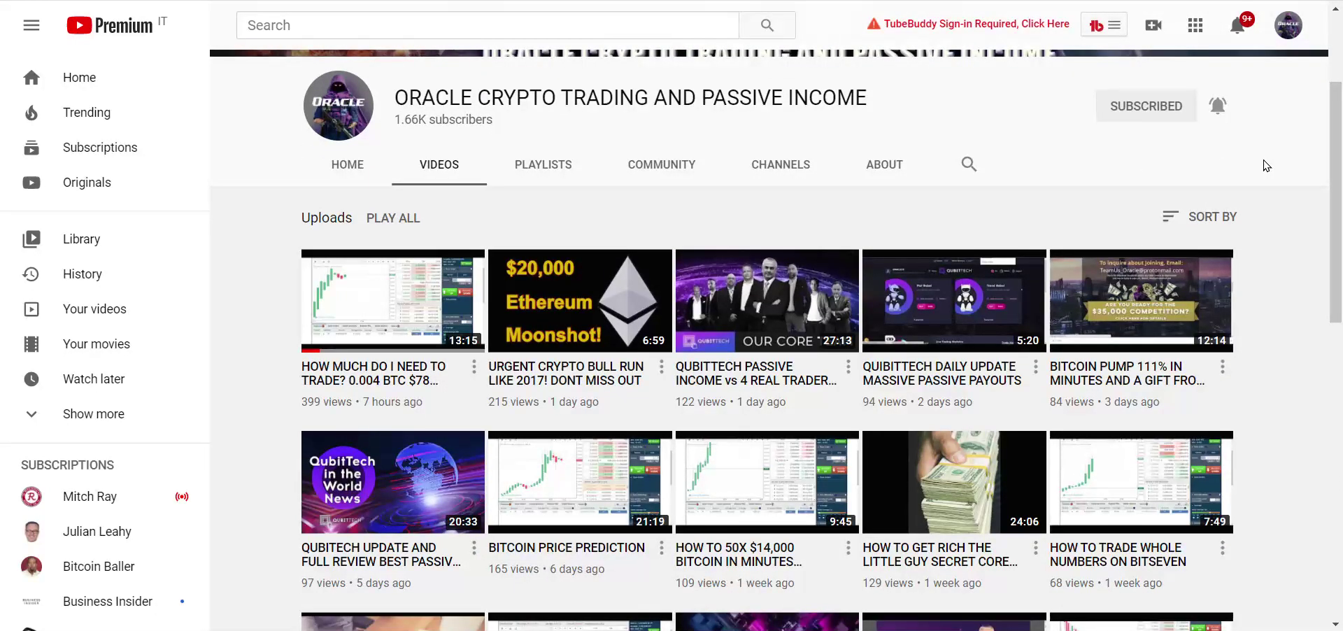
scroll(1109, 203, "down", 2)
scroll(1125, 193, "down", 3)
scroll(1124, 193, "down", 2)
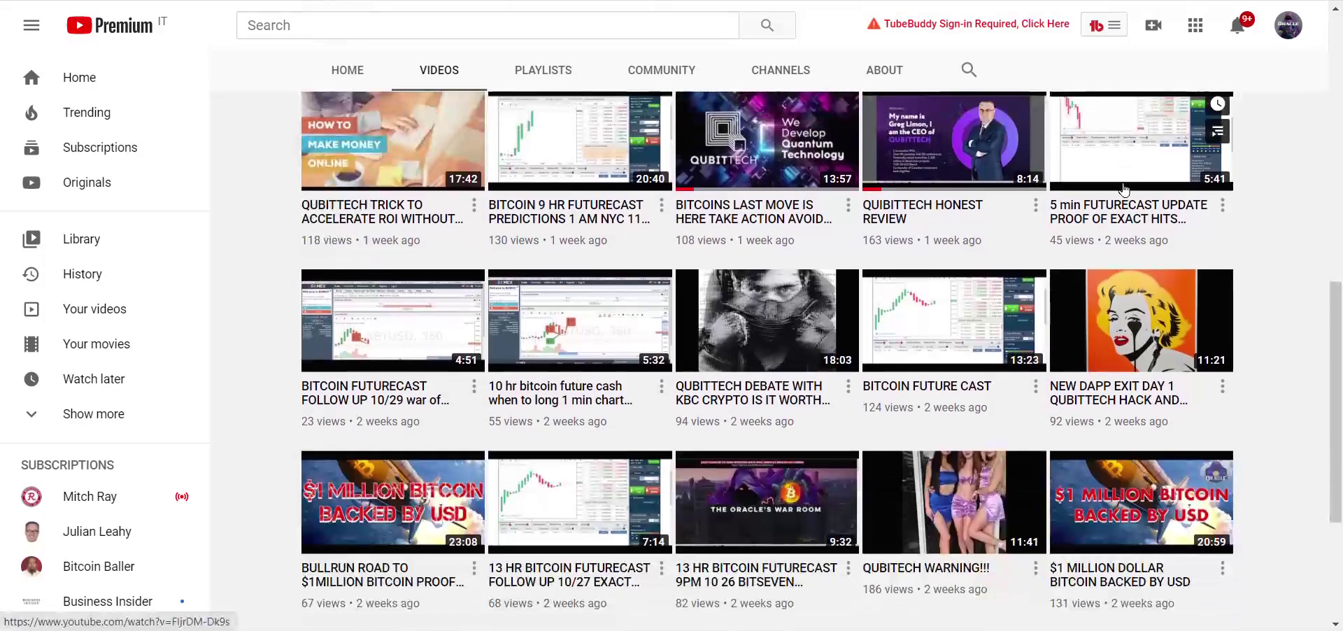
scroll(1124, 191, "down", 2)
scroll(1125, 191, "down", 2)
scroll(1126, 191, "down", 2)
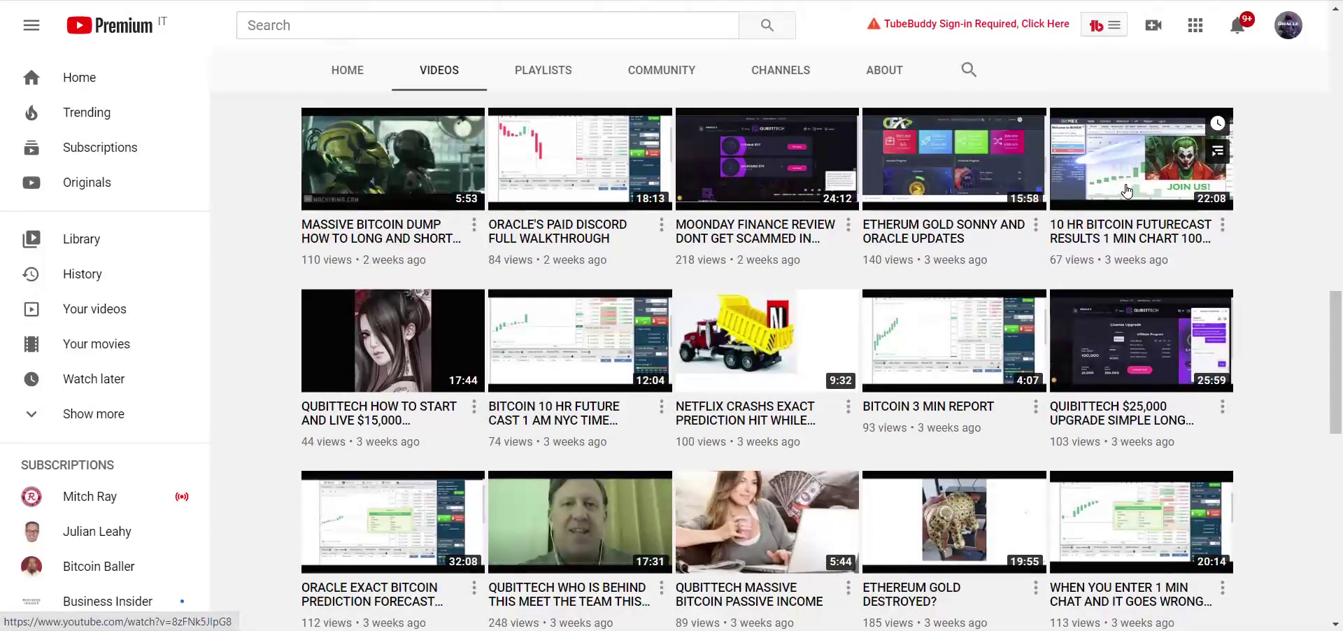
scroll(1126, 191, "down", 3)
scroll(1128, 191, "down", 1)
scroll(1128, 190, "down", 2)
scroll(1128, 190, "down", 4)
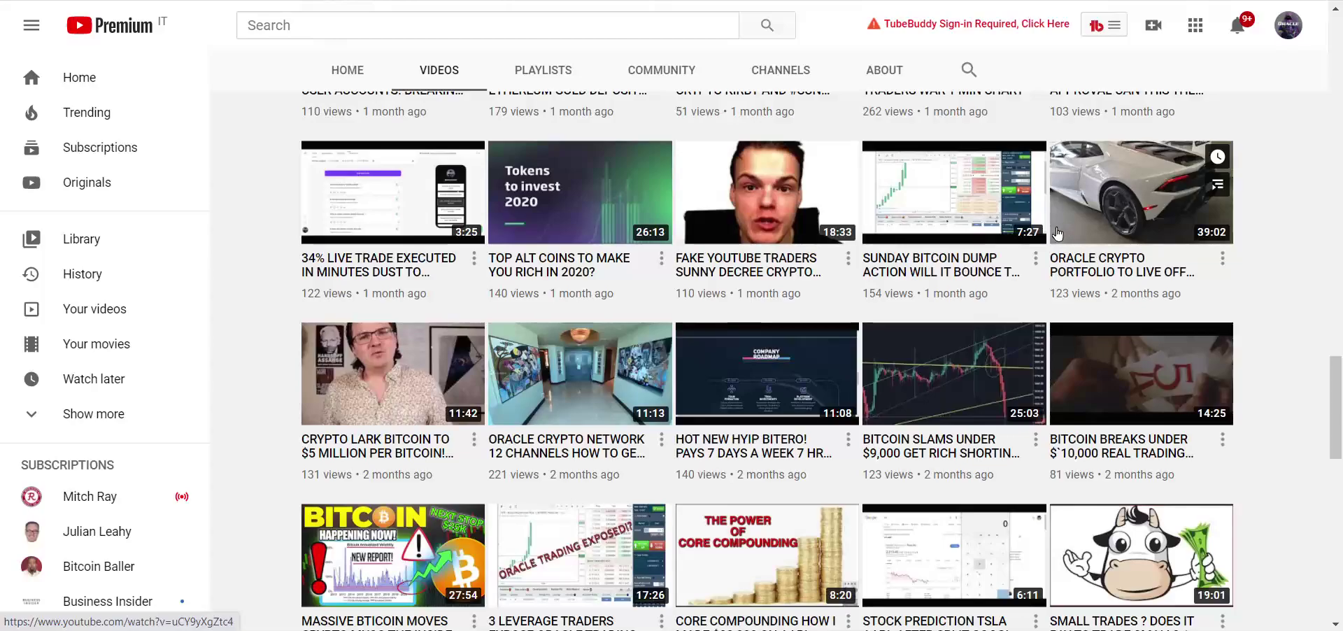
scroll(986, 306, "down", 2)
scroll(987, 302, "up", 6)
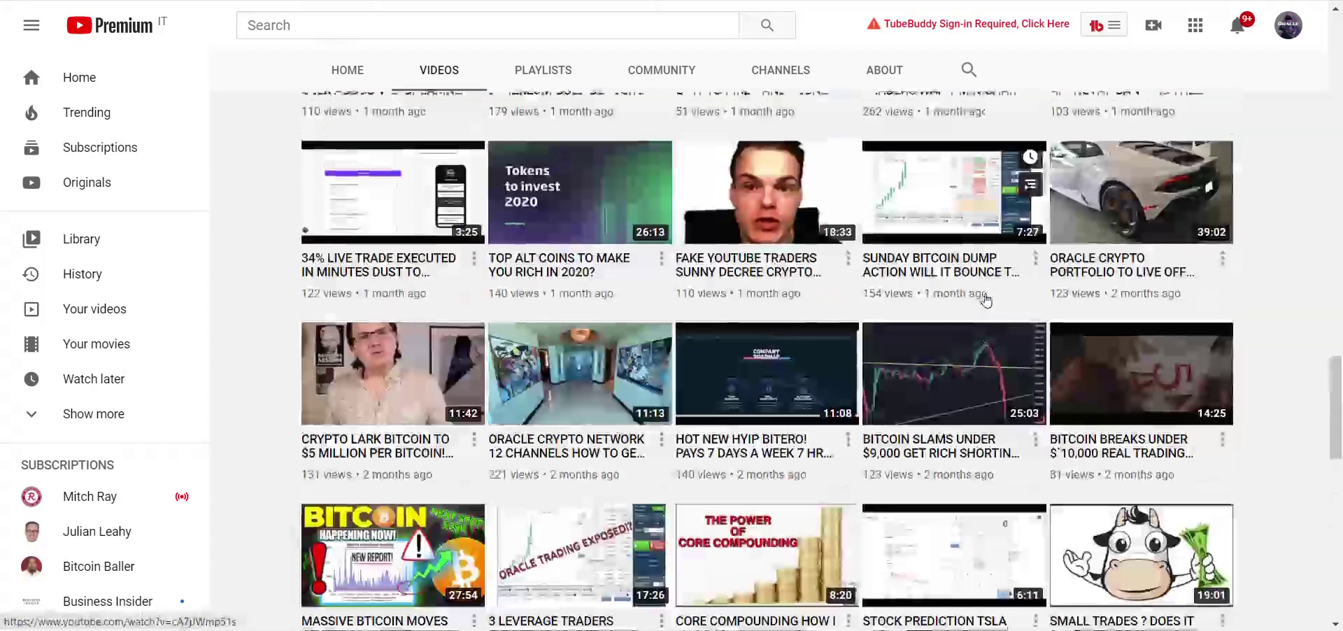
scroll(986, 294, "up", 20)
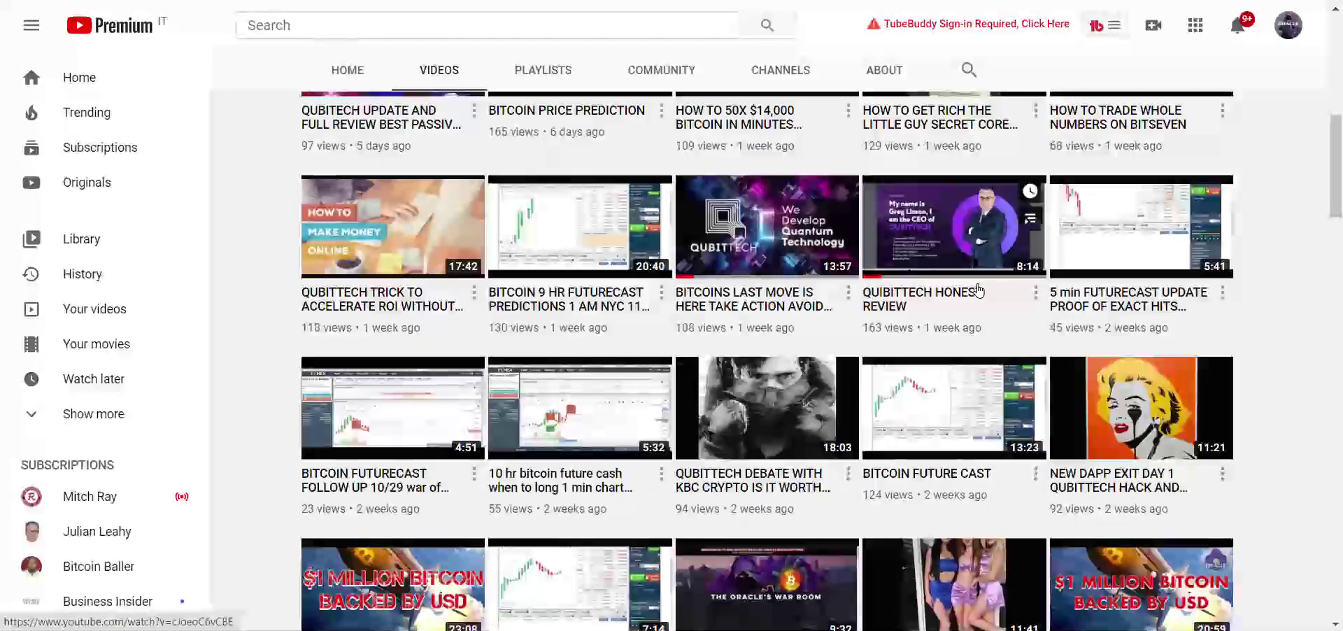
scroll(978, 283, "up", 3)
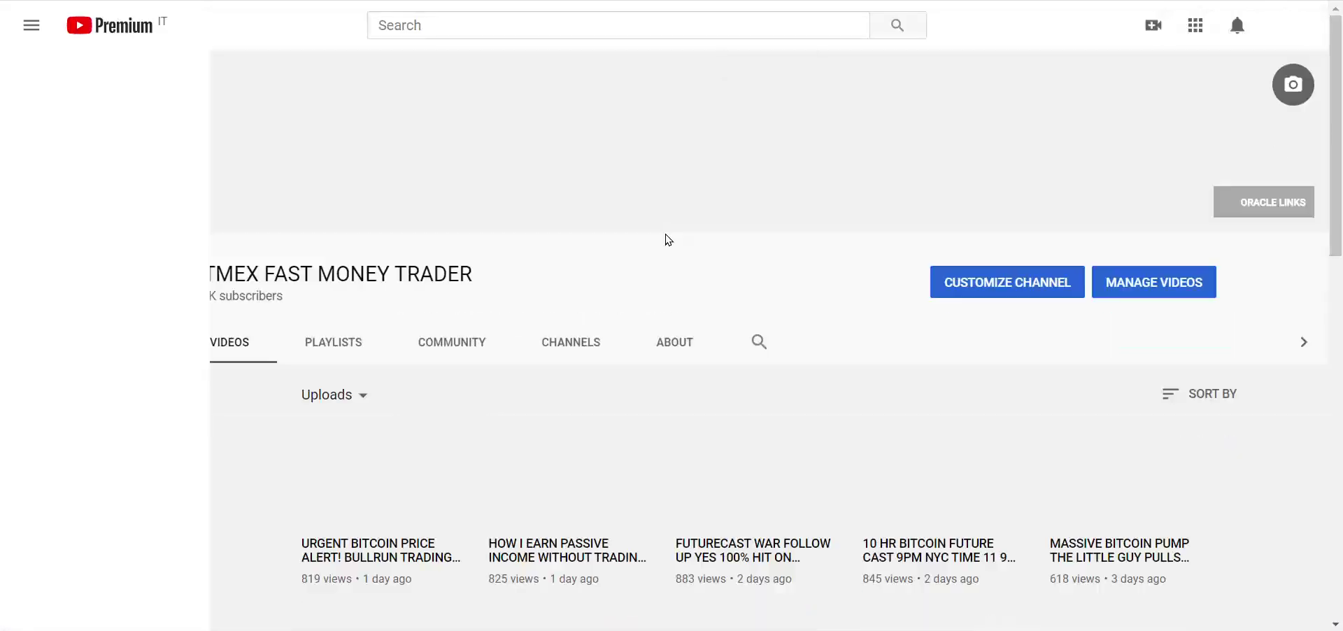
Scroll through the BITMEX FAST MONEY TRADER channel's uploaded videos and back up the page.
scroll(697, 304, "down", 3)
scroll(697, 304, "down", 6)
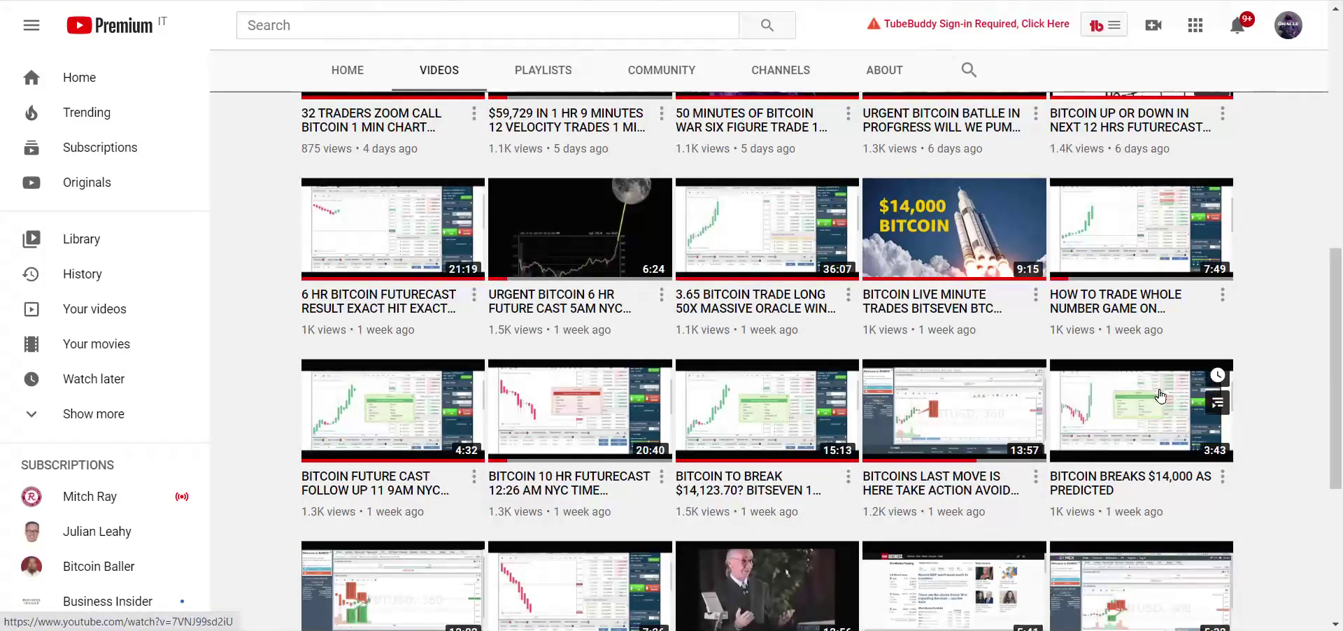
scroll(1186, 392, "down", 3)
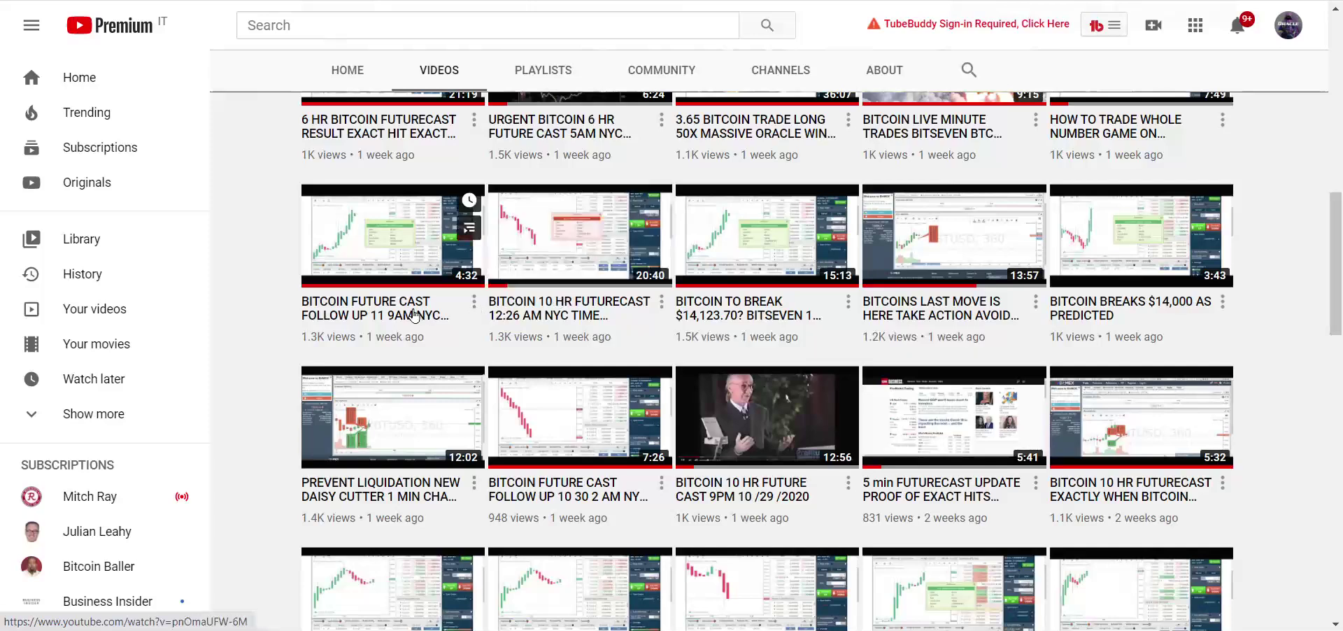
scroll(695, 273, "up", 3)
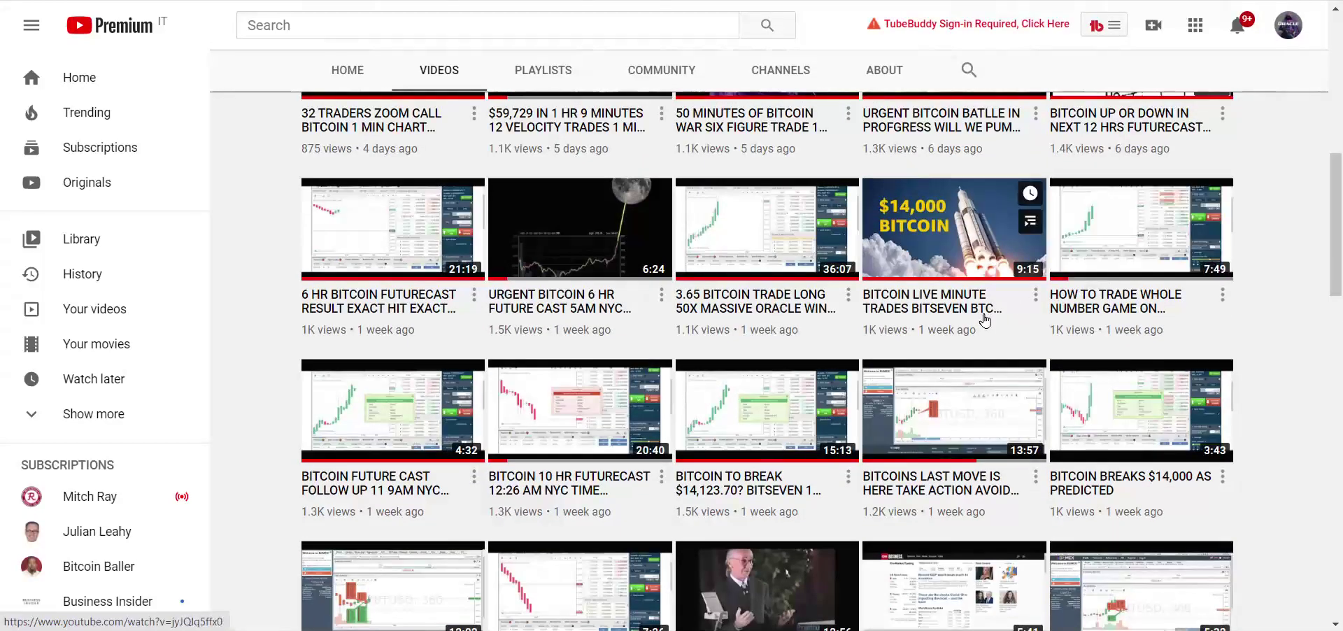
scroll(985, 321, "up", 1)
scroll(985, 320, "up", 2)
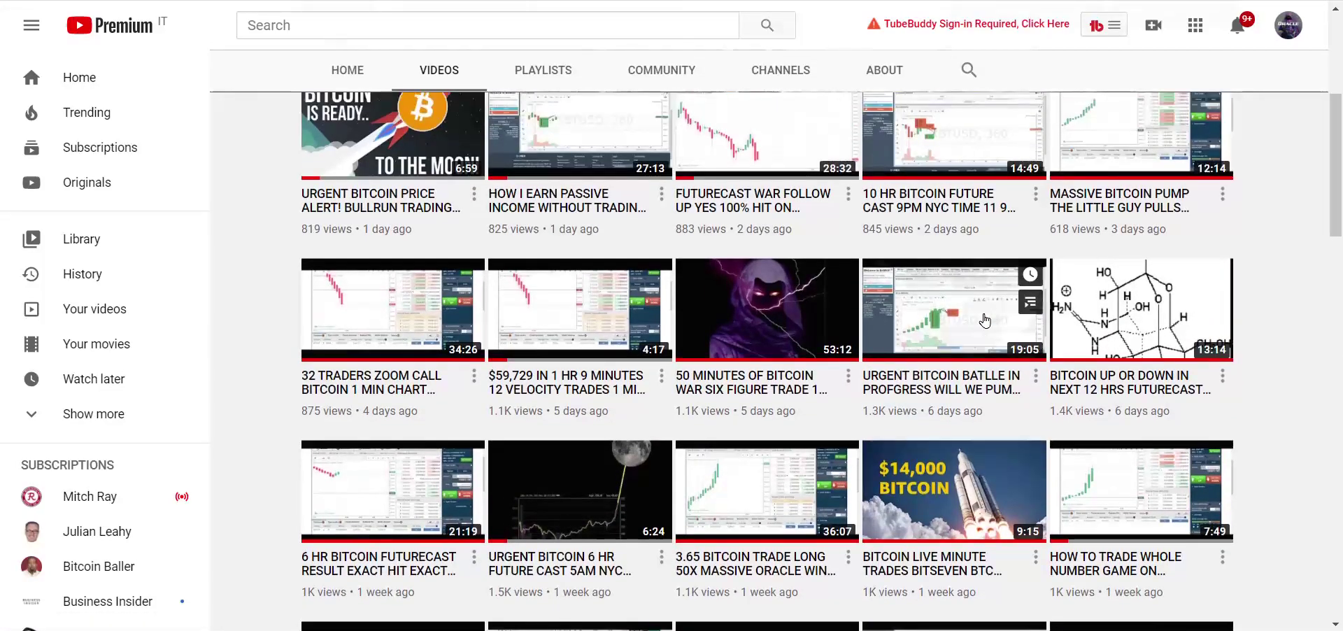
scroll(985, 321, "up", 1)
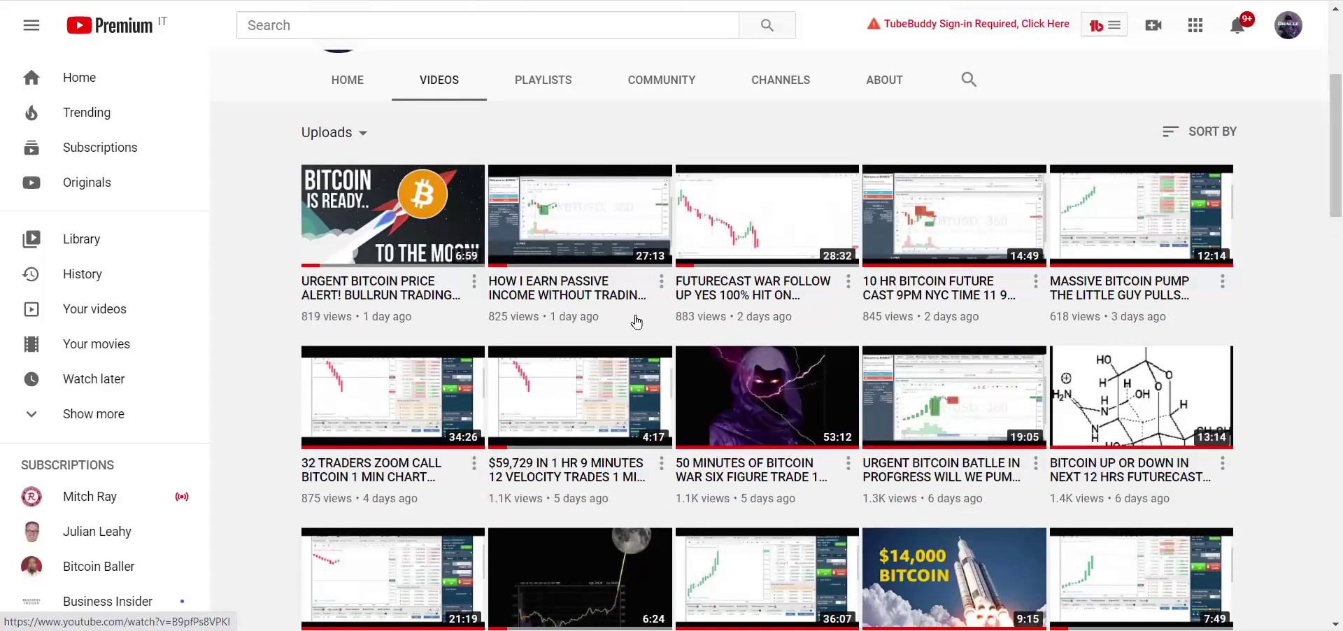
scroll(608, 311, "up", 2)
scroll(878, 317, "down", 3)
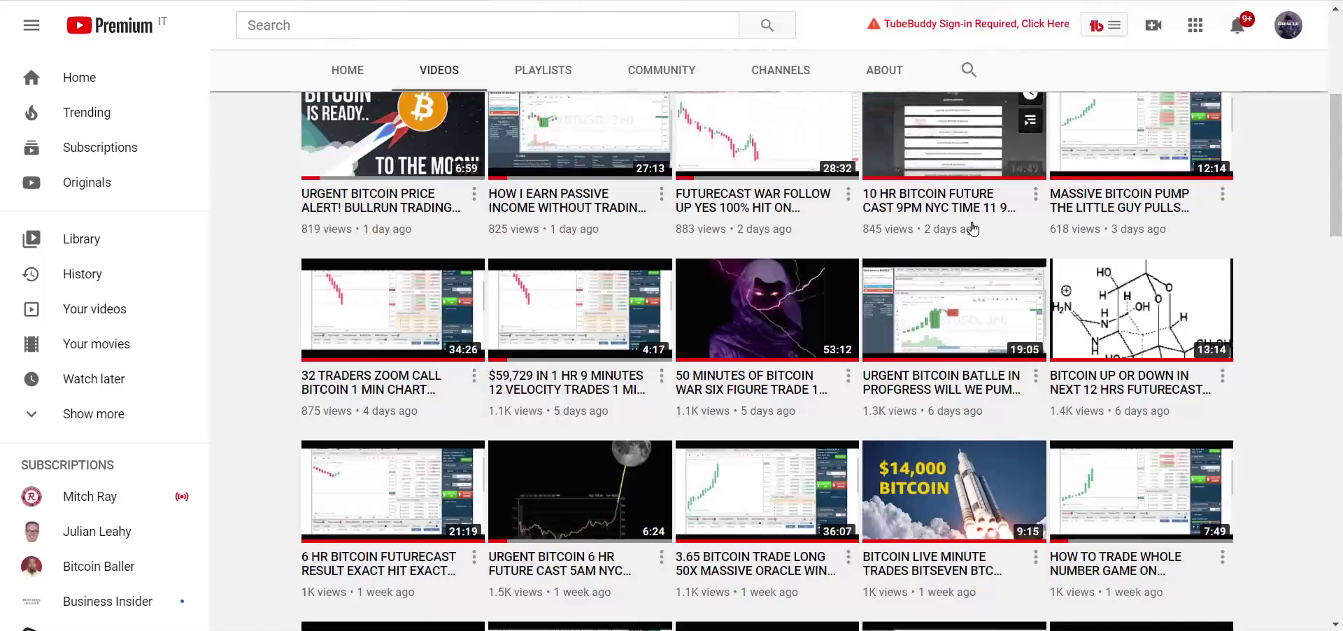
scroll(972, 228, "down", 2)
scroll(1092, 295, "down", 1)
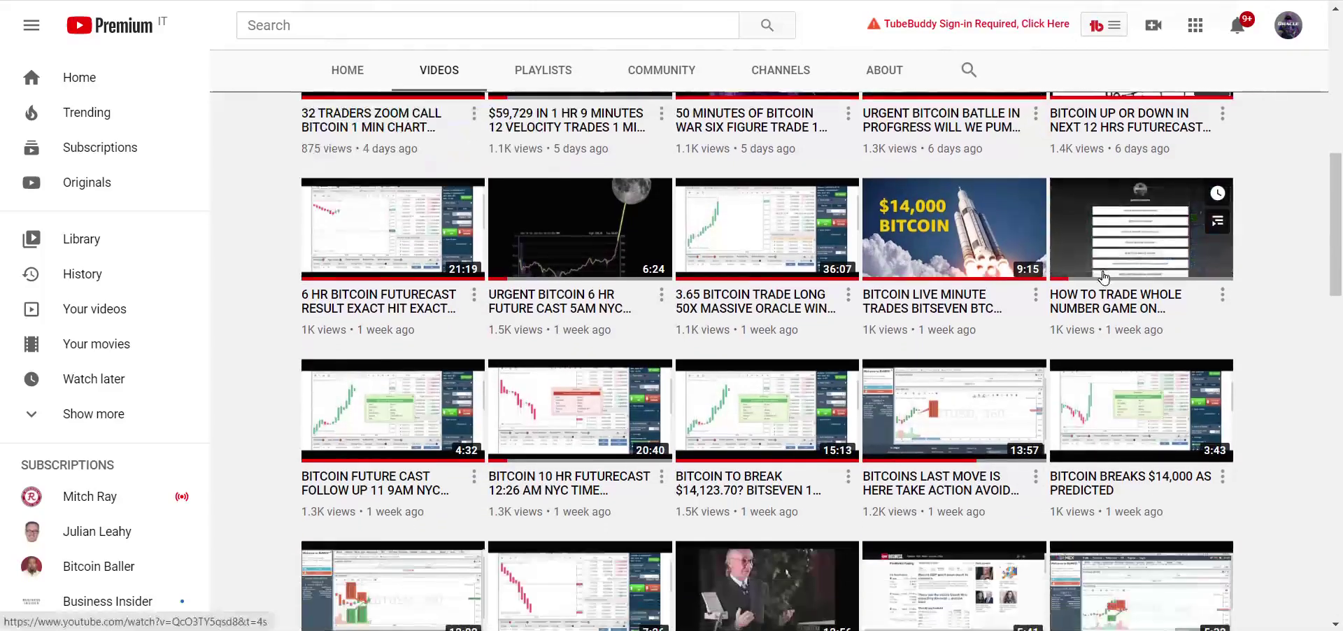
scroll(1092, 296, "up", 7)
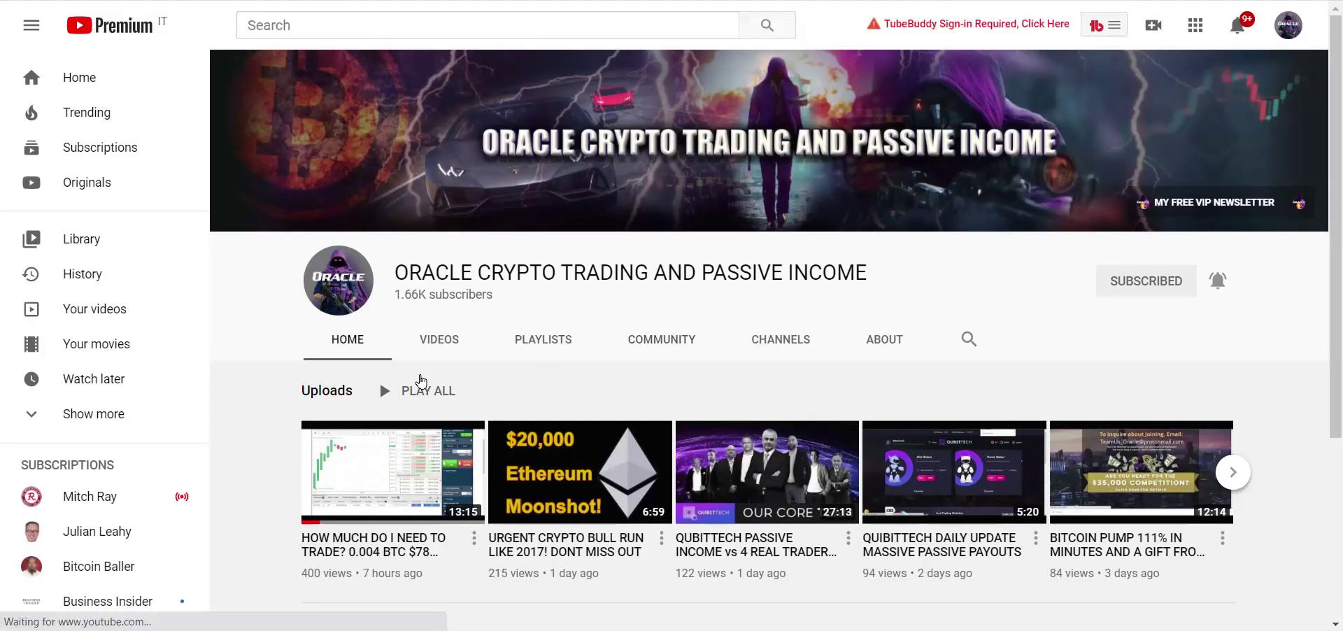
Show the Oracle channel's VIDEOS tab, scroll down to the oldest uploads, then back to top.
left_click(438, 340)
scroll(1009, 260, "down", 6)
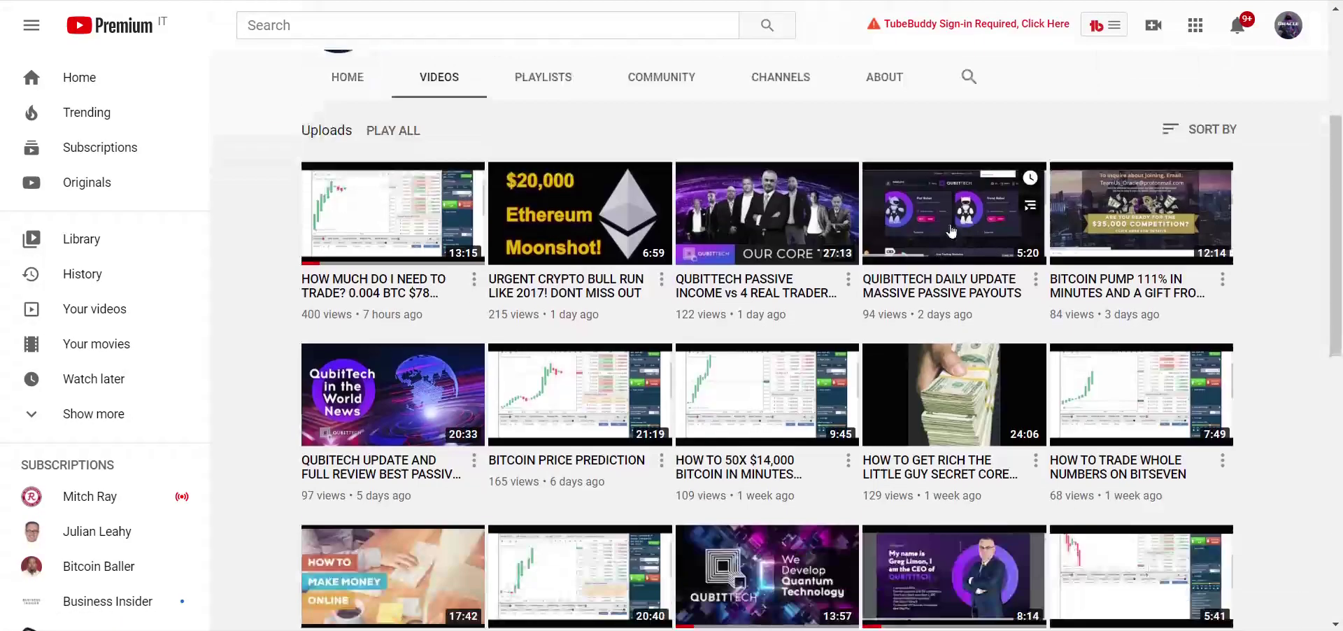
scroll(812, 213, "down", 1)
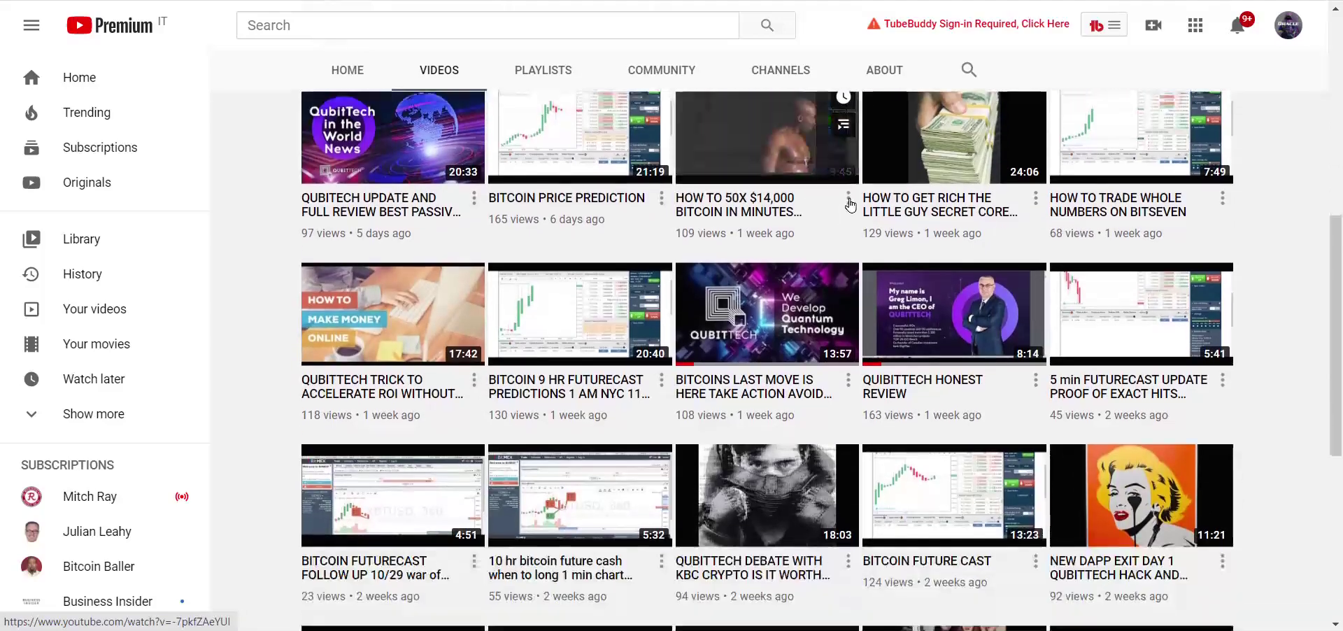
scroll(1011, 184, "down", 5)
scroll(1027, 198, "down", 6)
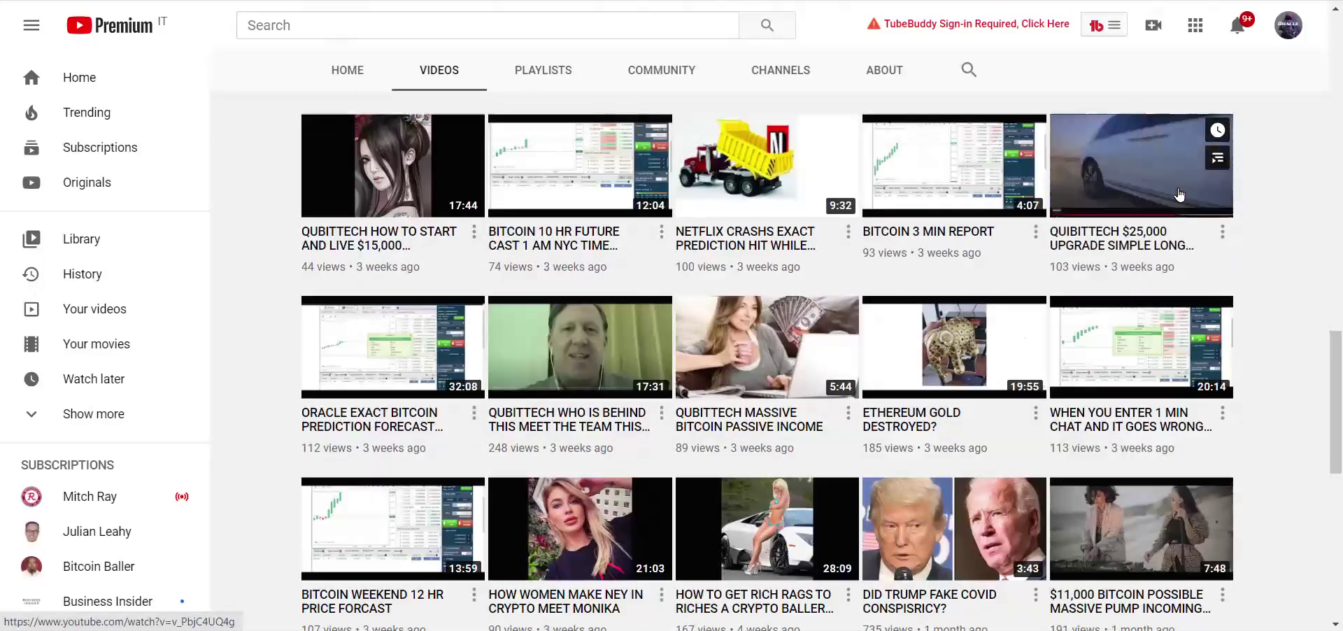
scroll(1179, 196, "down", 6)
scroll(1180, 198, "down", 4)
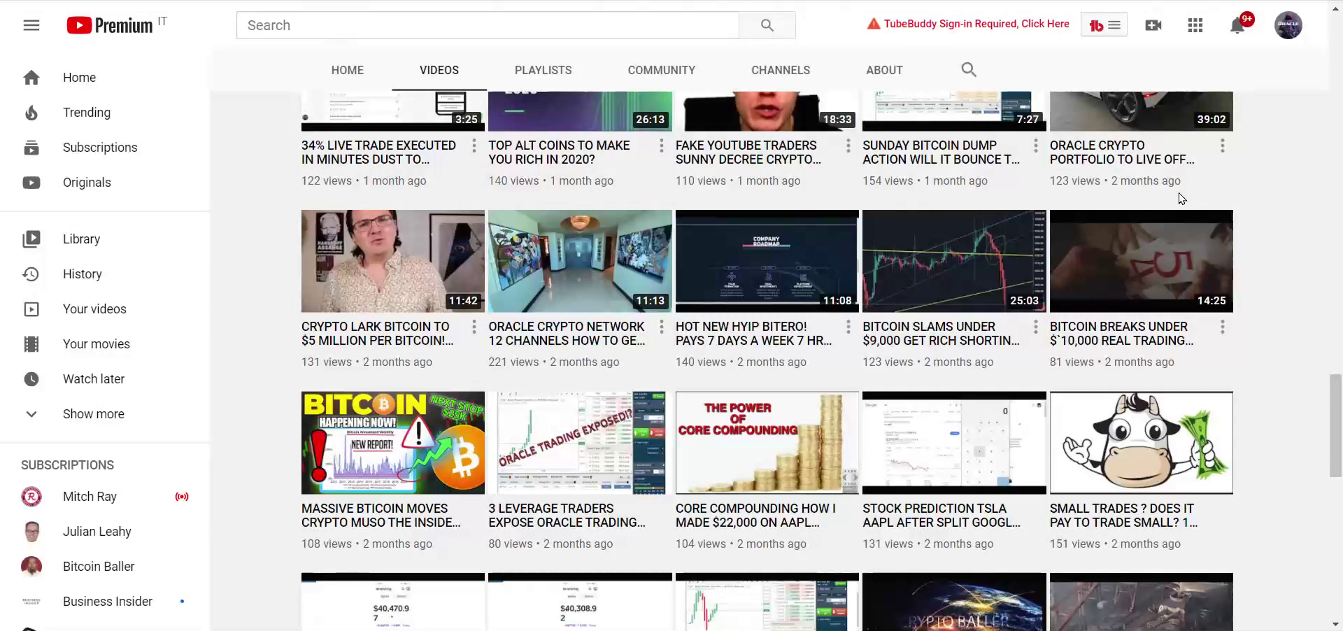
scroll(1026, 210, "down", 5)
scroll(1031, 217, "down", 5)
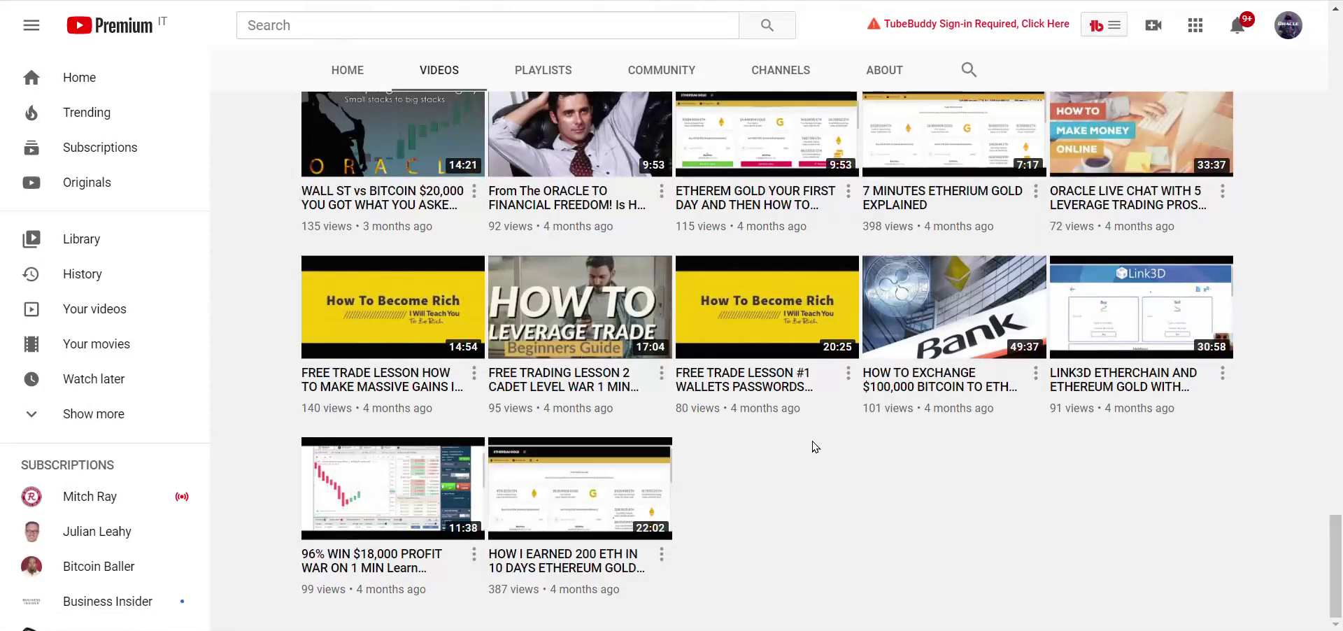
scroll(478, 470, "up", 5)
scroll(478, 469, "up", 13)
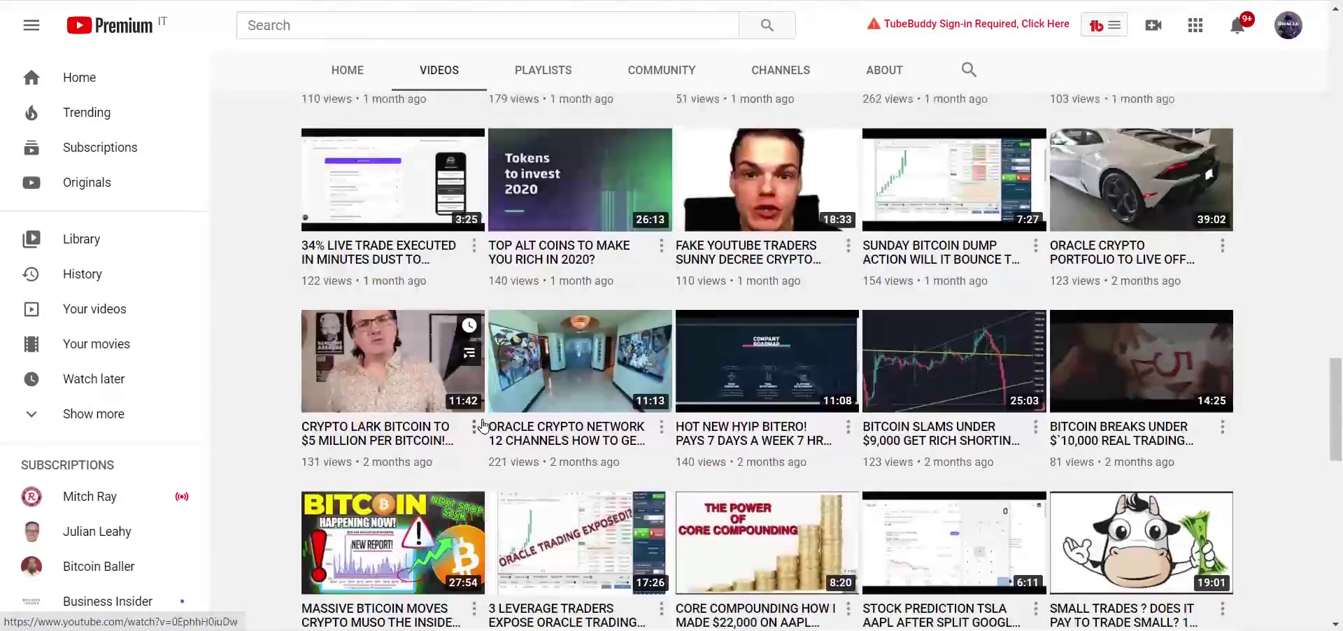
scroll(485, 418, "up", 12)
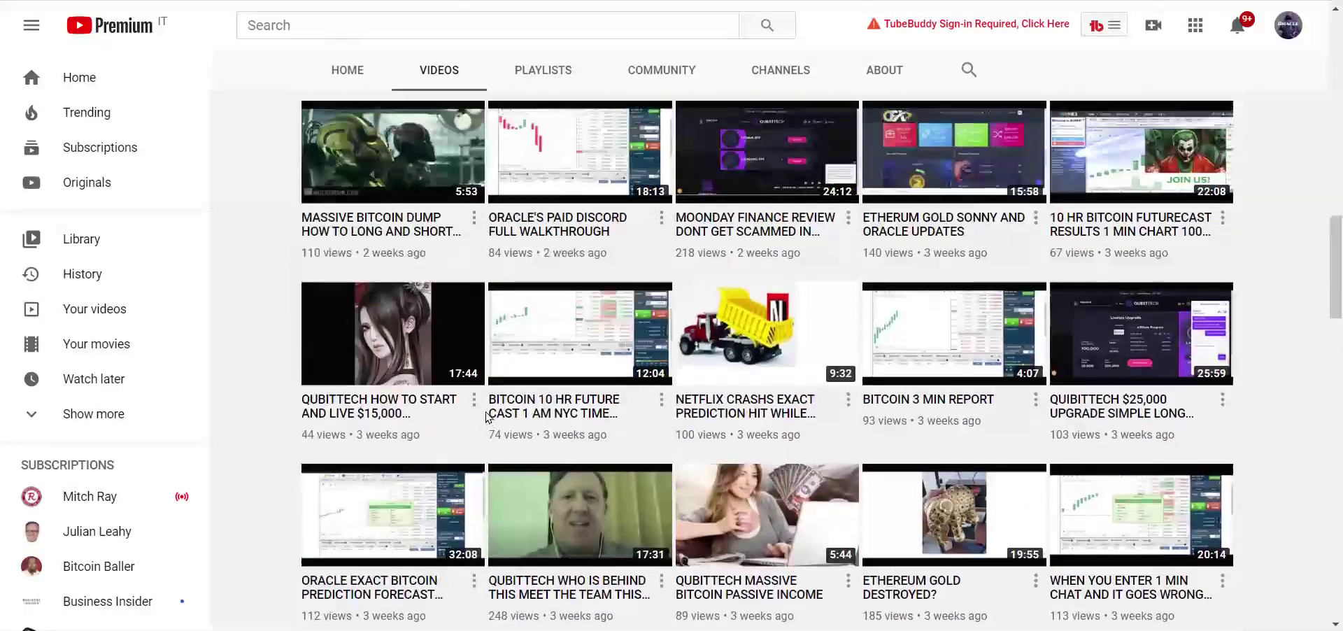
scroll(487, 412, "up", 9)
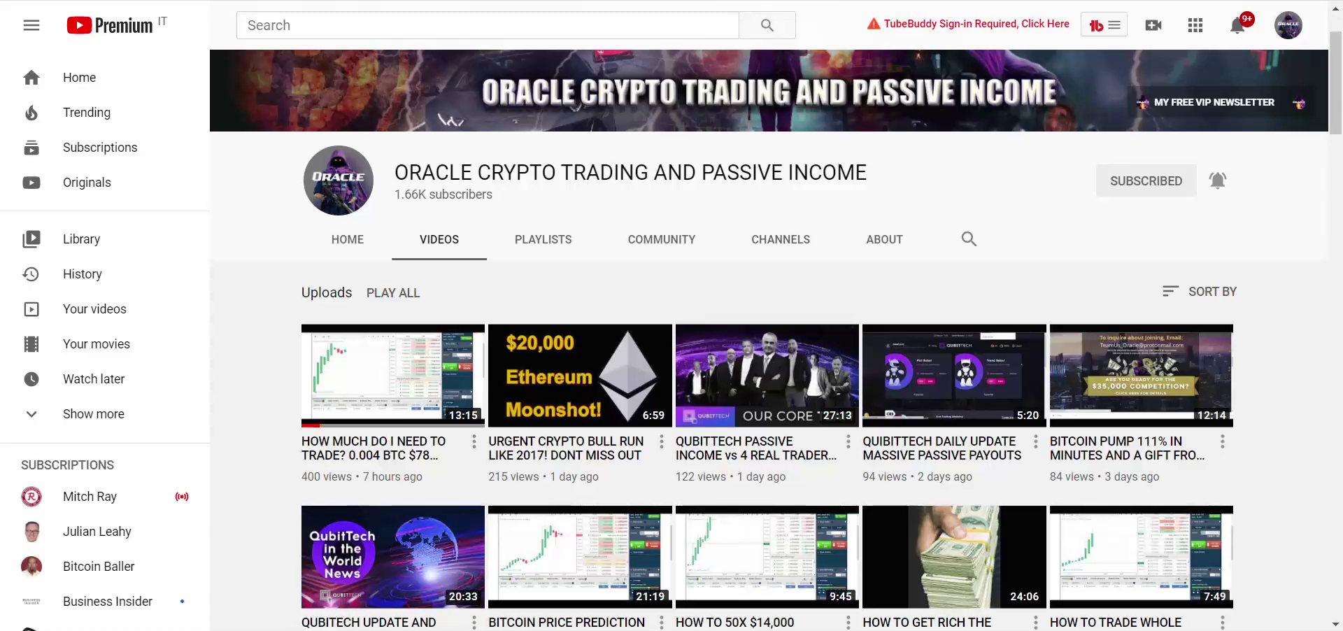
Disconnect TorGuard from the Milan, Italy server and refresh the DNS cache in Network settings.
left_click(369, 629)
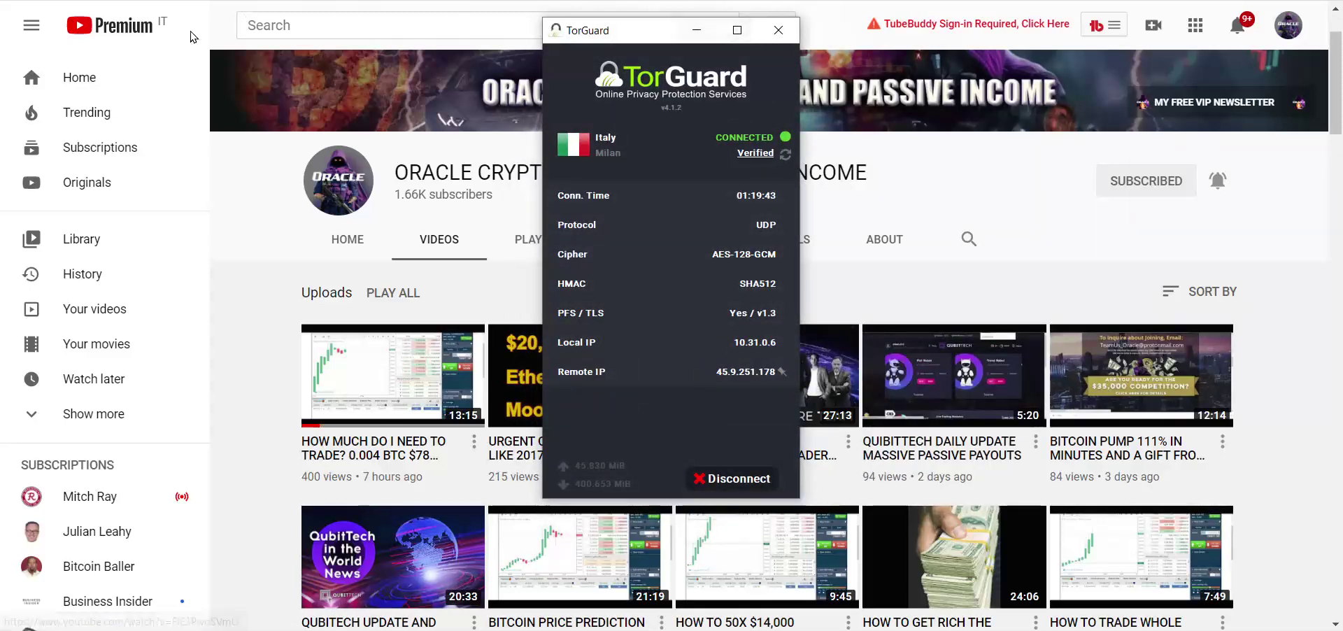
left_click(731, 478)
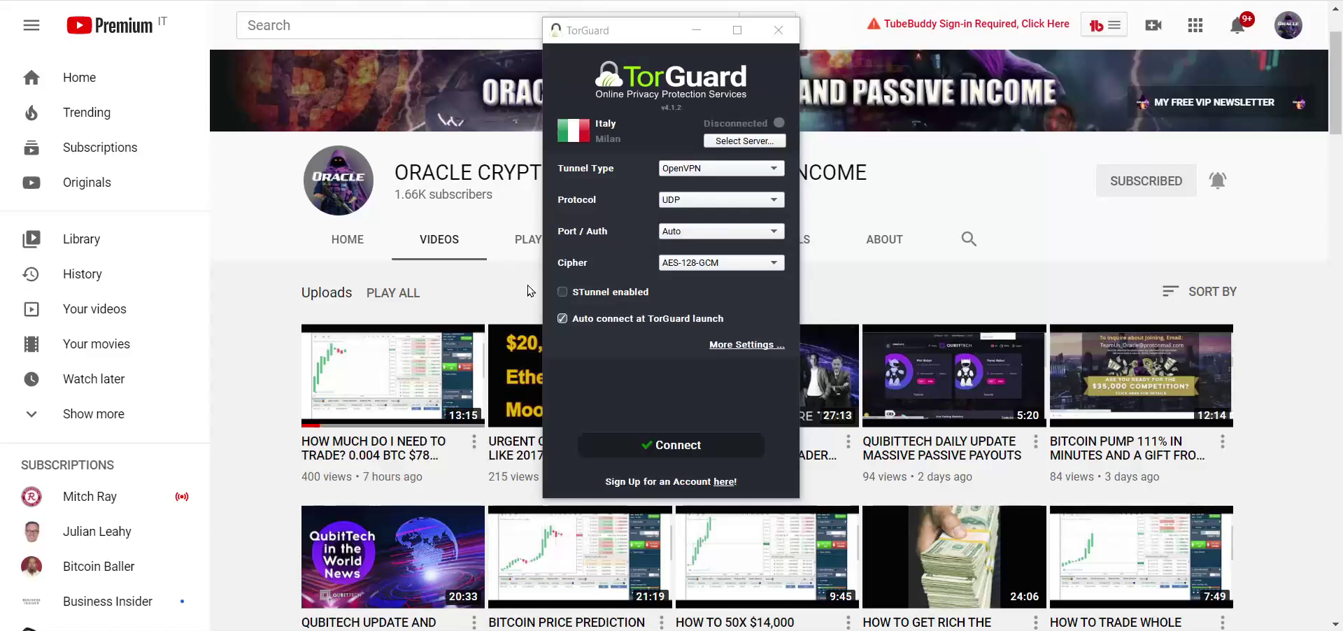
left_click(733, 345)
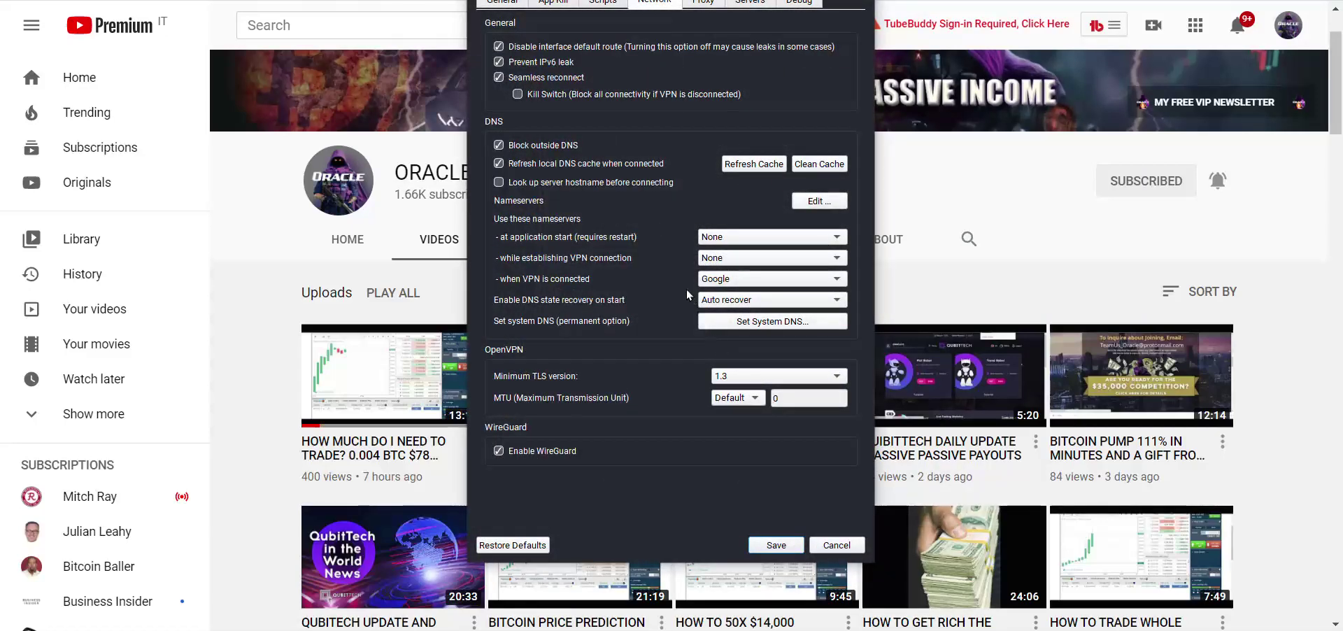
left_click(764, 165)
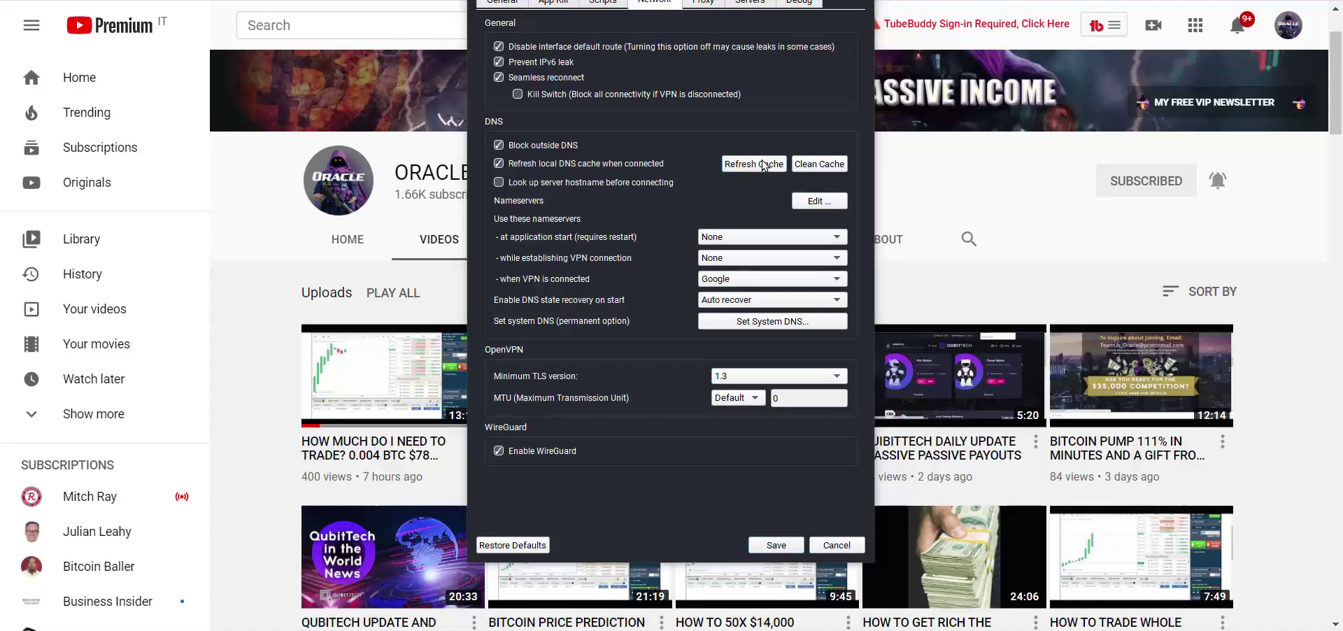